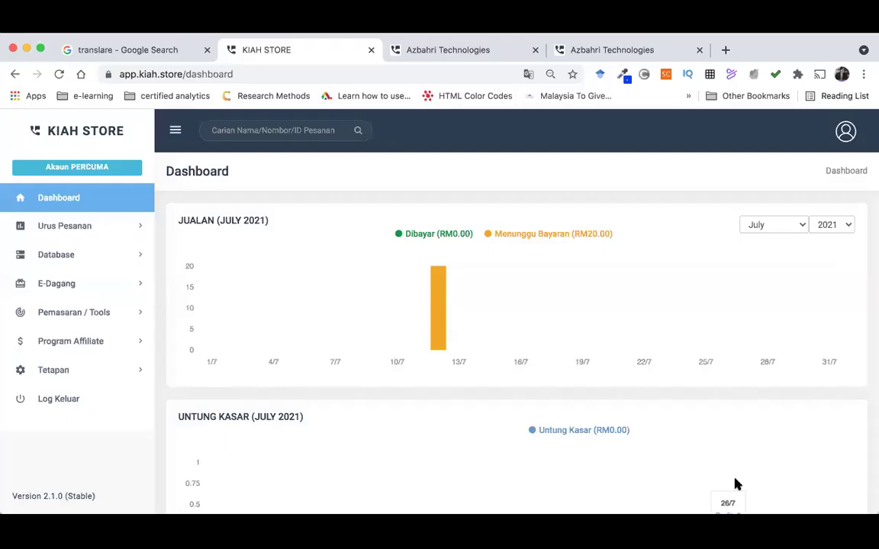
- Examine the dashboard's sales and gross profit charts, the order, customer, product and form summaries, and the tips
left_click(84, 201)
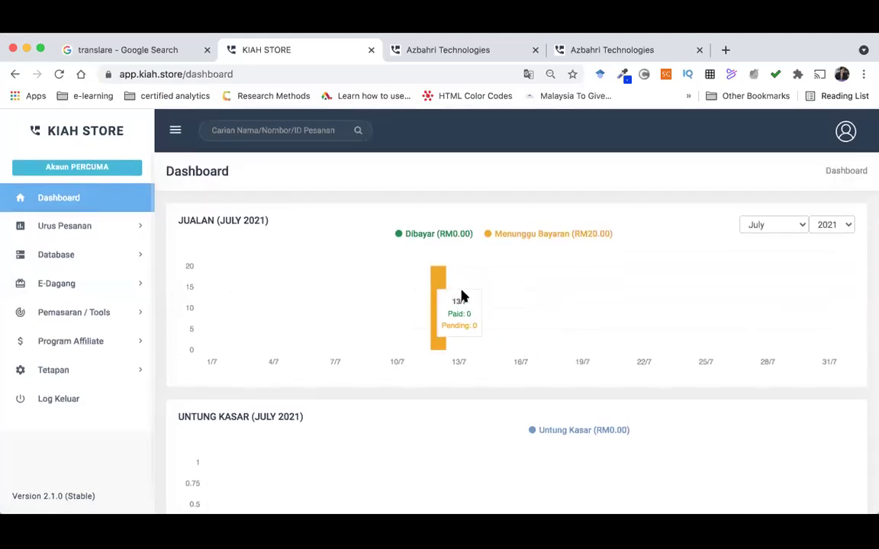
scroll(534, 344, "down", 2)
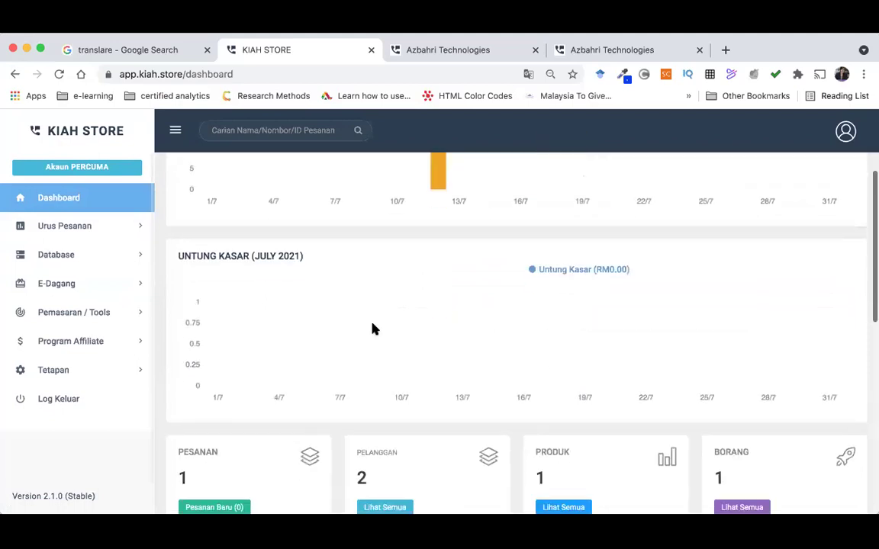
scroll(526, 325, "up", 3)
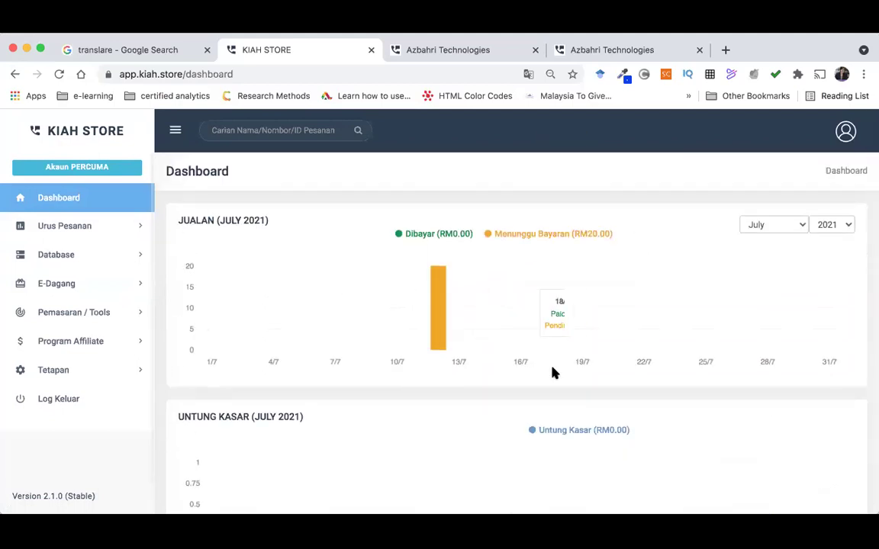
scroll(550, 351, "down", 2)
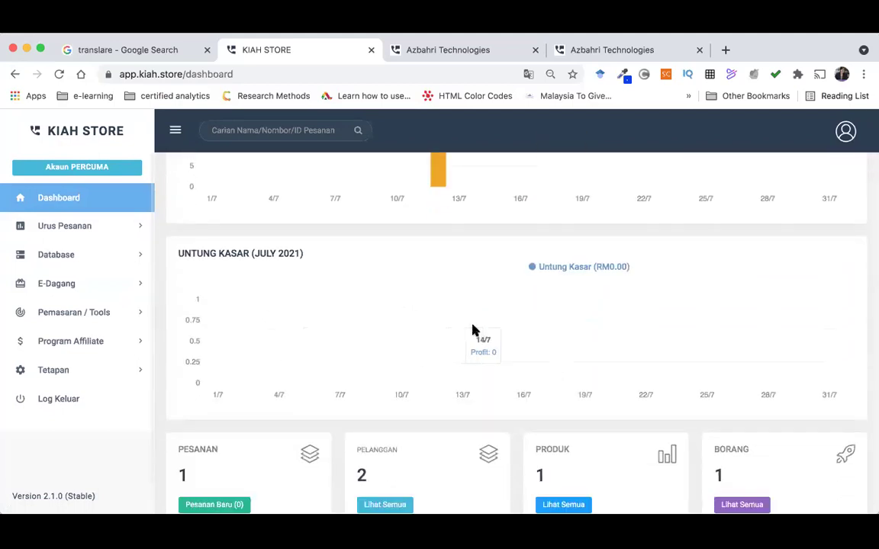
scroll(472, 330, "down", 1)
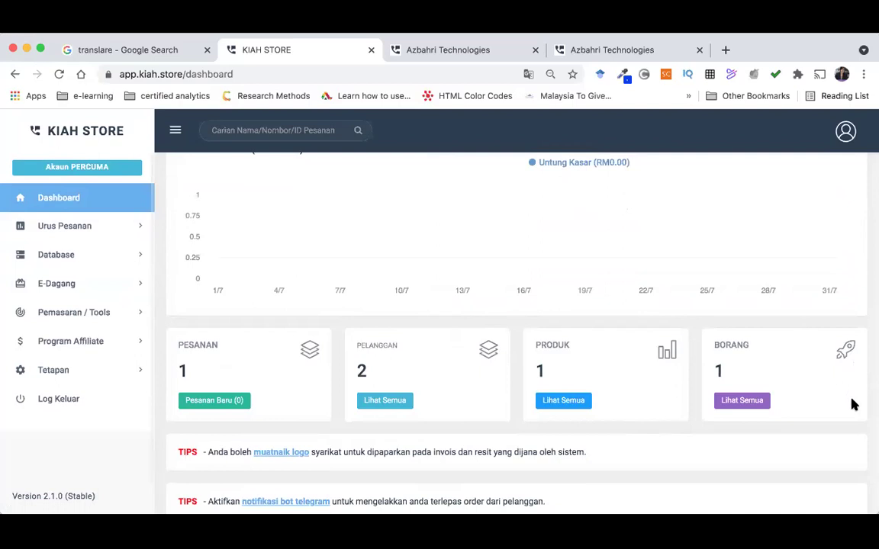
scroll(851, 406, "down", 1)
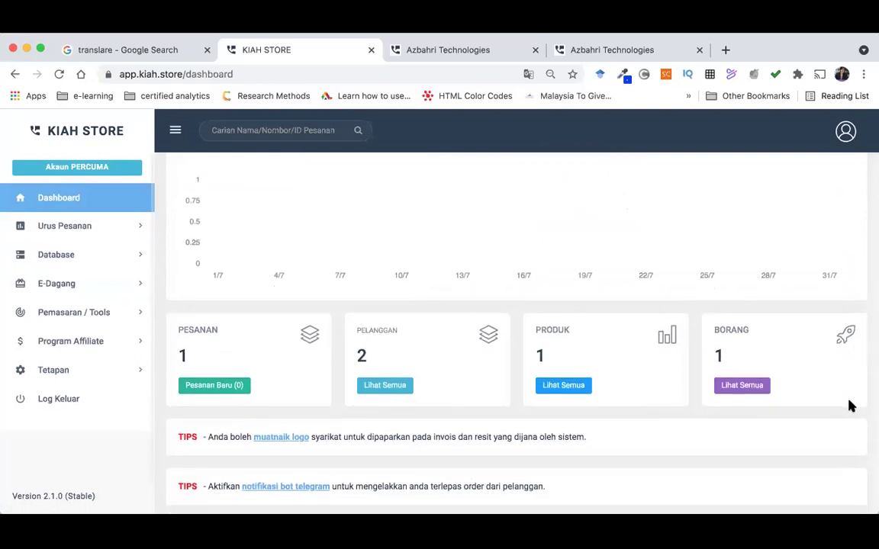
scroll(849, 406, "down", 2)
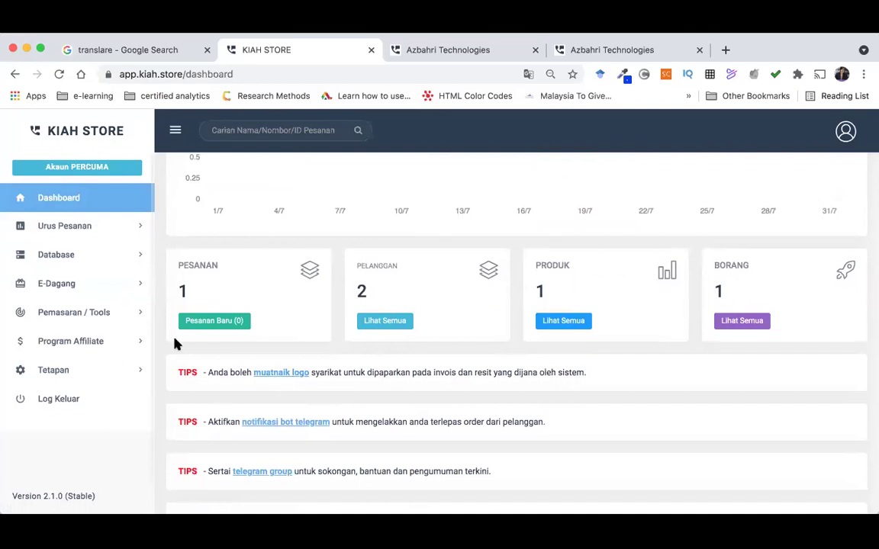
scroll(164, 345, "up", 1)
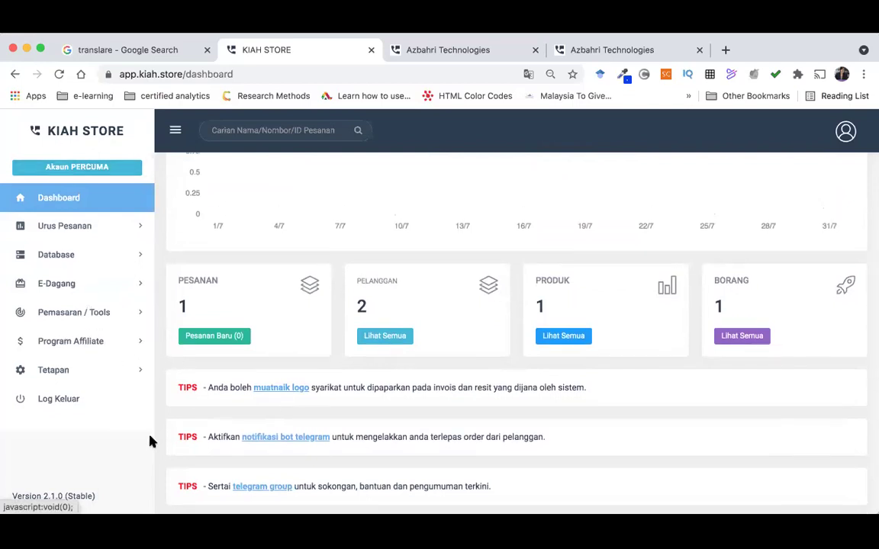
- Open the Maklumat Akaun settings and review the account details, the RM10 update fee note and the e-mail subscription options
left_click(57, 376)
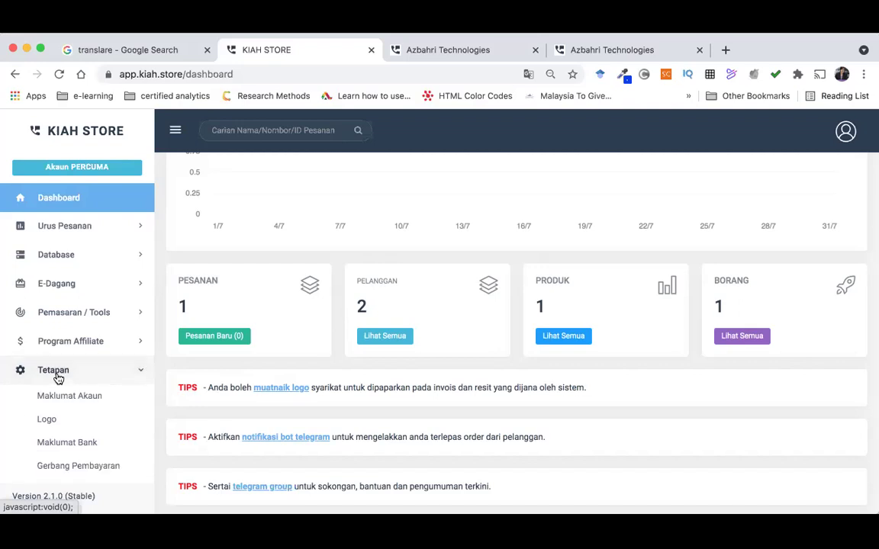
left_click(94, 403)
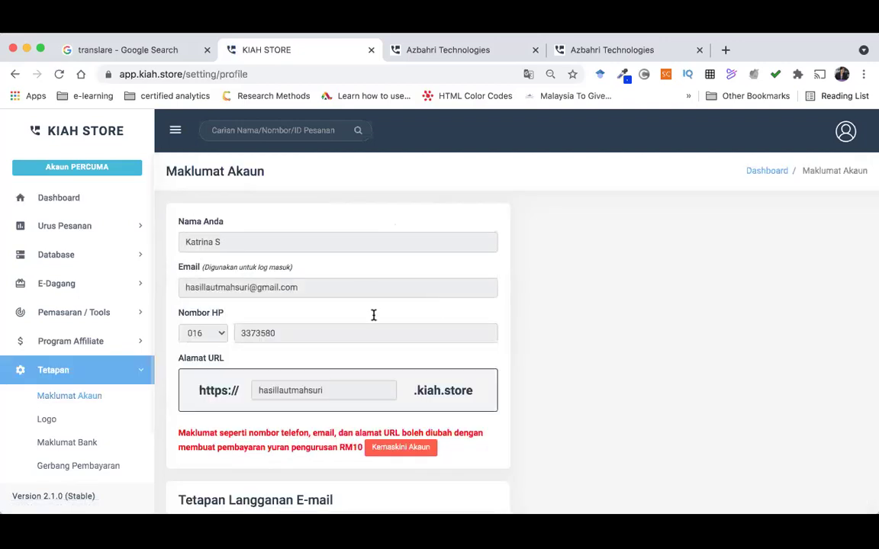
scroll(370, 306, "down", 2)
scroll(365, 294, "down", 5)
scroll(333, 281, "up", 5)
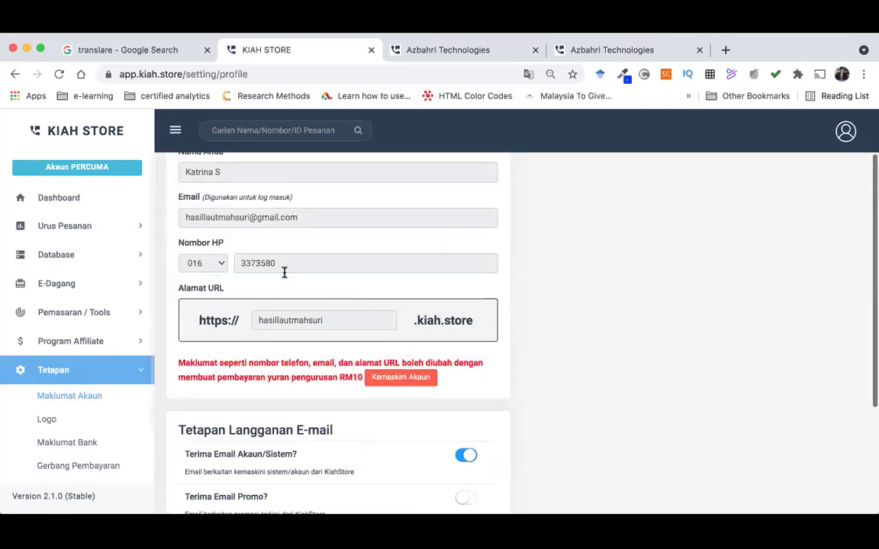
scroll(295, 345, "down", 4)
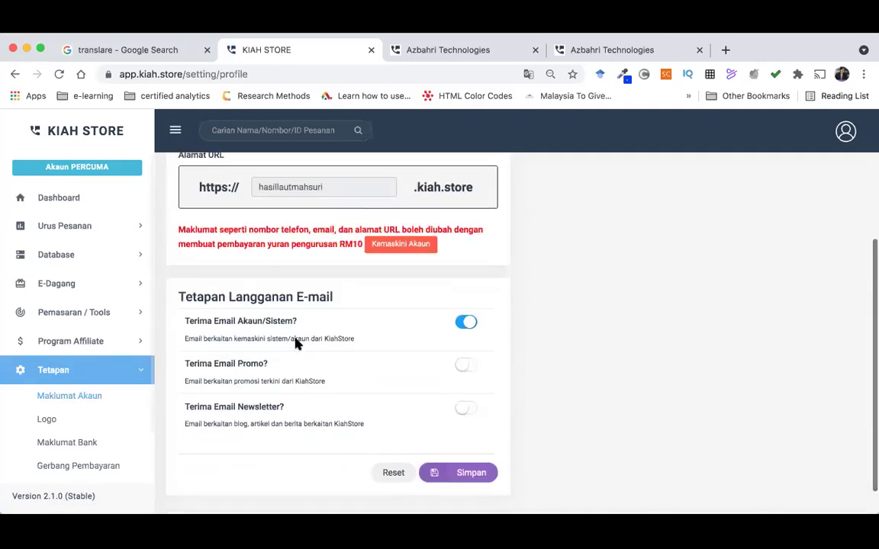
scroll(301, 366, "up", 2)
scroll(305, 385, "up", 1)
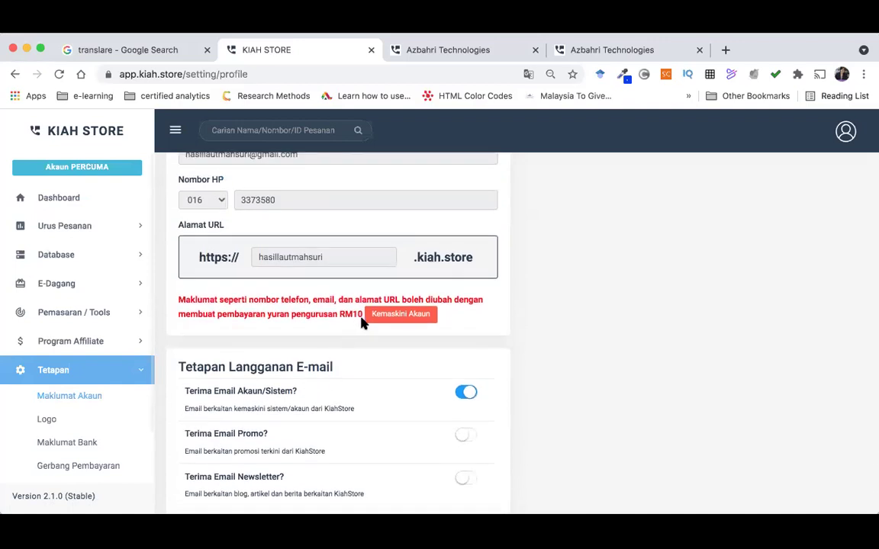
left_click_drag(363, 315, 345, 315)
scroll(264, 224, "up", 3)
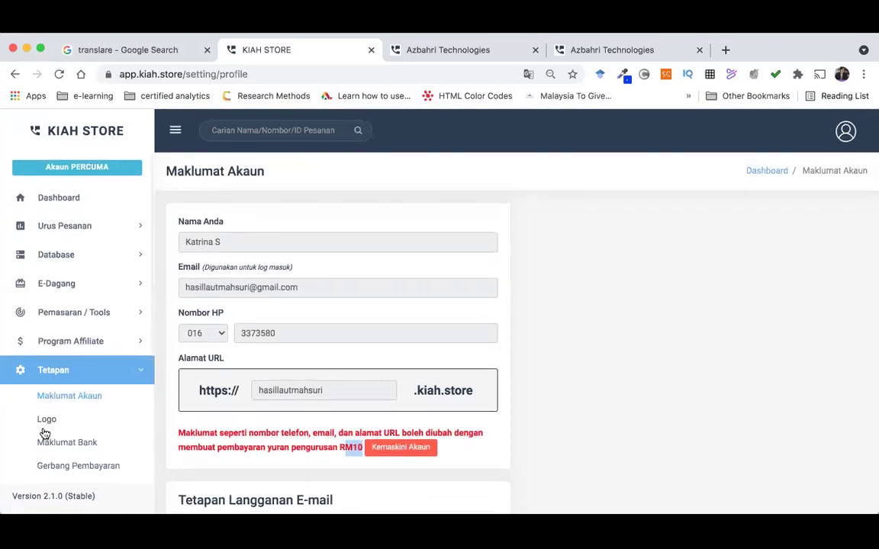
- View the Logo settings, revisit the account information, and bring up the new logo's file chooser without selecting a file
left_click(46, 419)
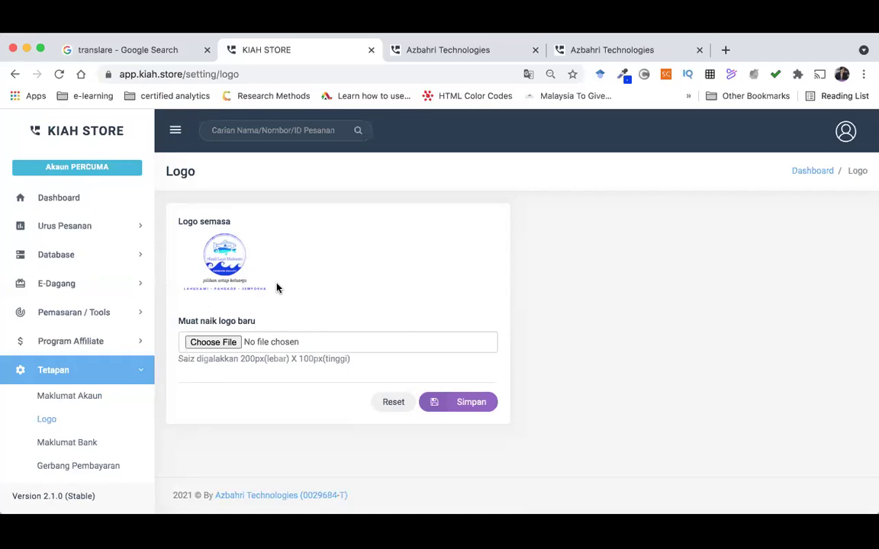
left_click(76, 397)
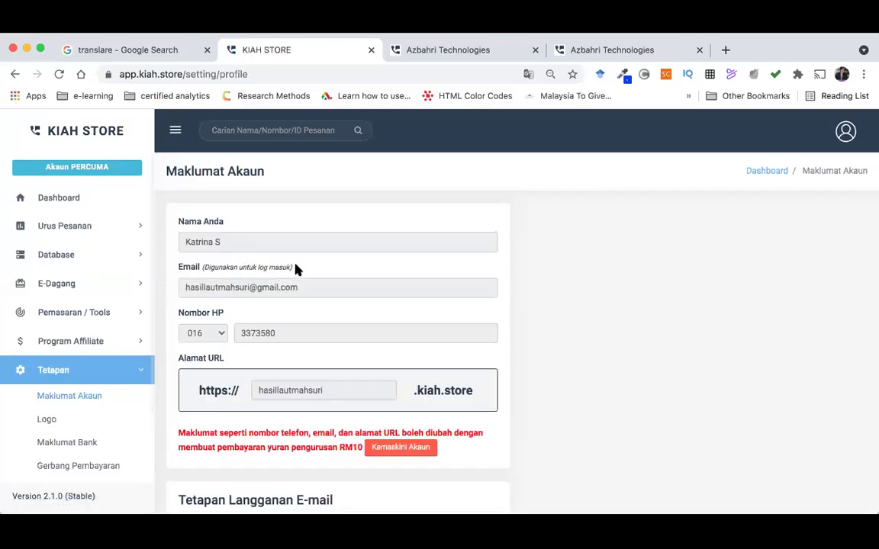
left_click(59, 421)
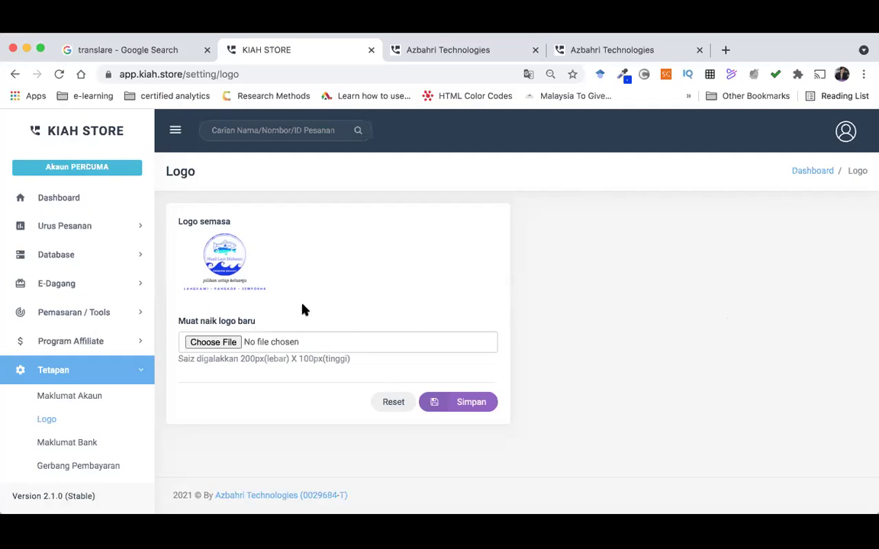
left_click(219, 343)
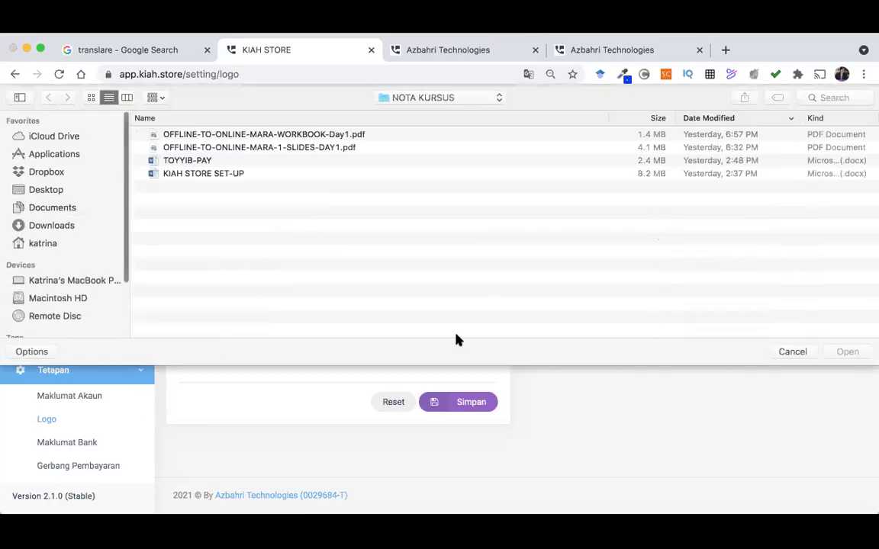
left_click(807, 352)
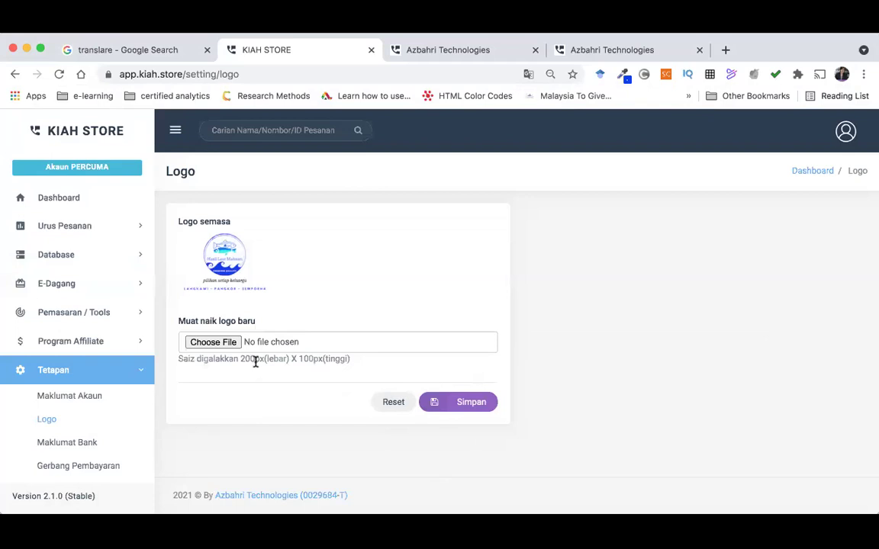
- Highlight the recommended logo size of 200px wide by 100px high below the upload field, and clear the selection
left_click_drag(260, 358, 244, 358)
left_click_drag(324, 360, 297, 359)
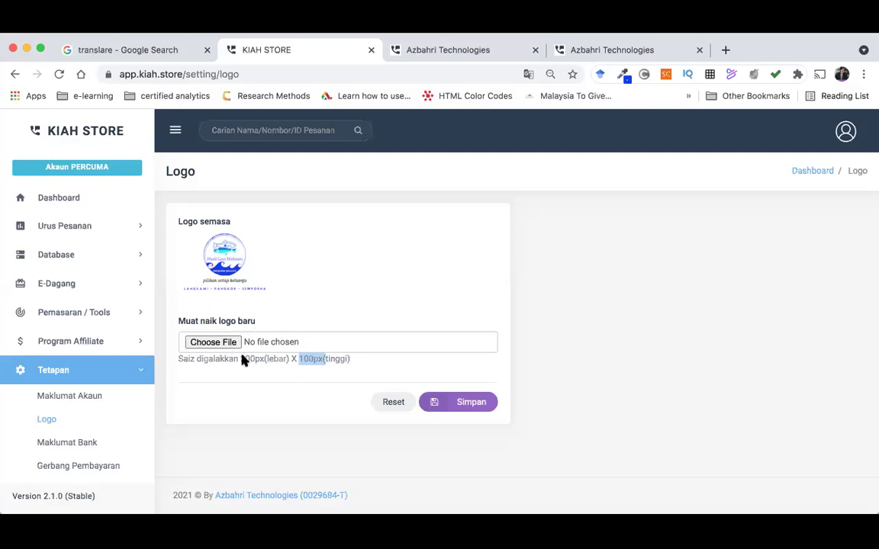
left_click_drag(241, 359, 325, 359)
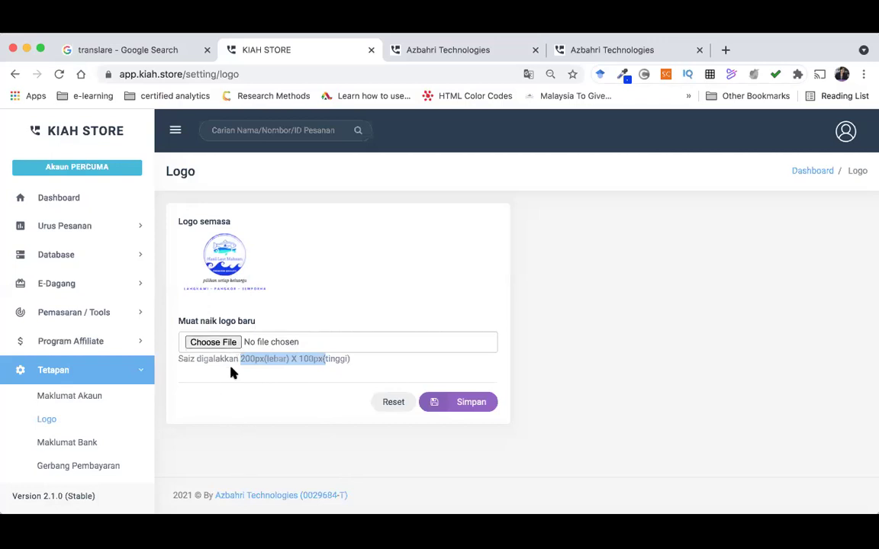
left_click(241, 460)
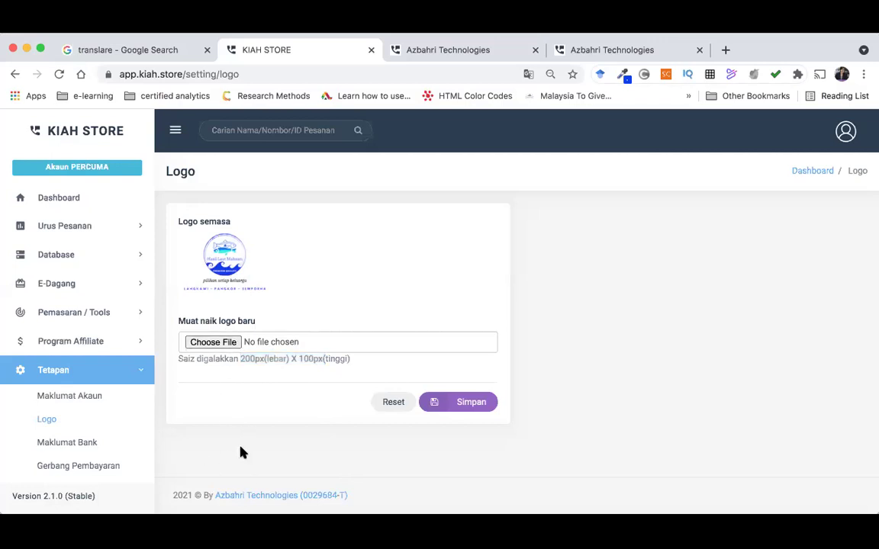
left_click(265, 460)
- Open the Maklumat Bank settings and examine the list of banks and the account name and number fields
left_click(70, 443)
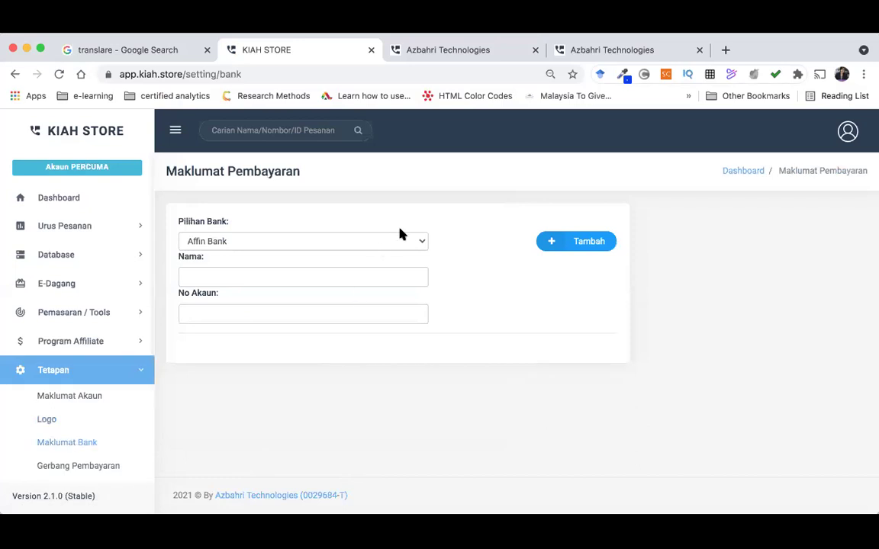
left_click(421, 243)
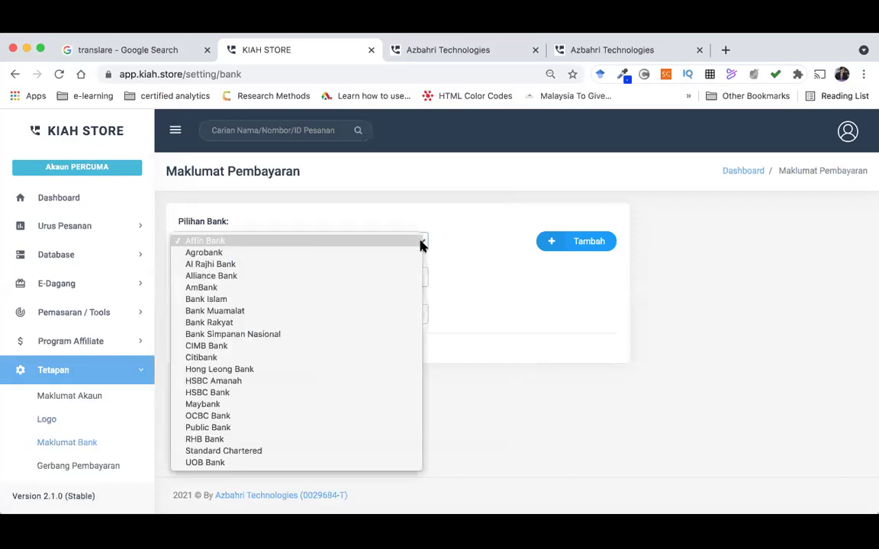
left_click(464, 262)
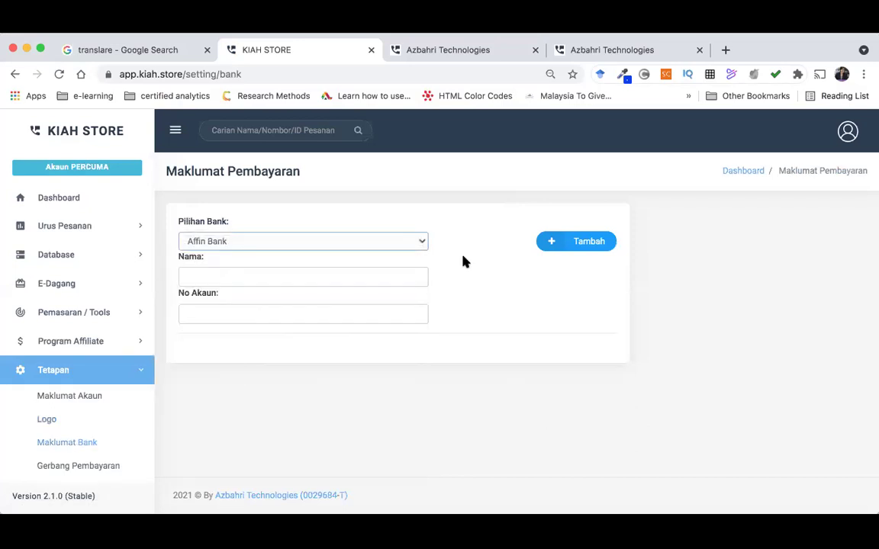
left_click(423, 243)
left_click(503, 463)
left_click(409, 318)
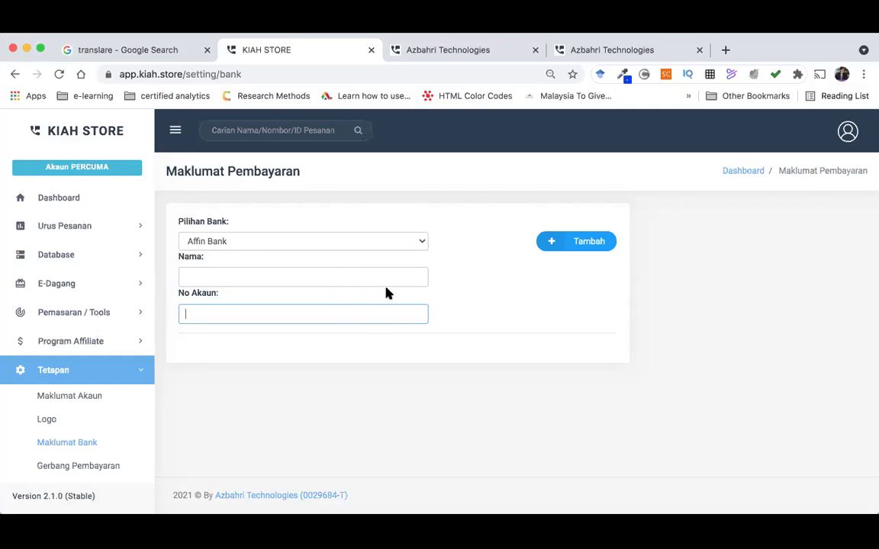
left_click(339, 278)
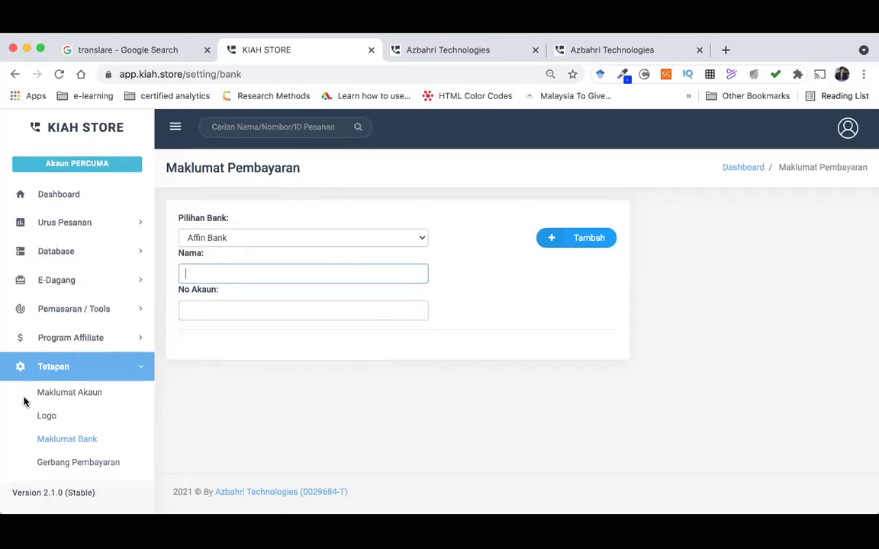
- Open the Gerbang Pembayaran settings and examine the SecurePay and Toyyibpay sections, highlighting the Toyyibpay secret key
left_click(109, 468)
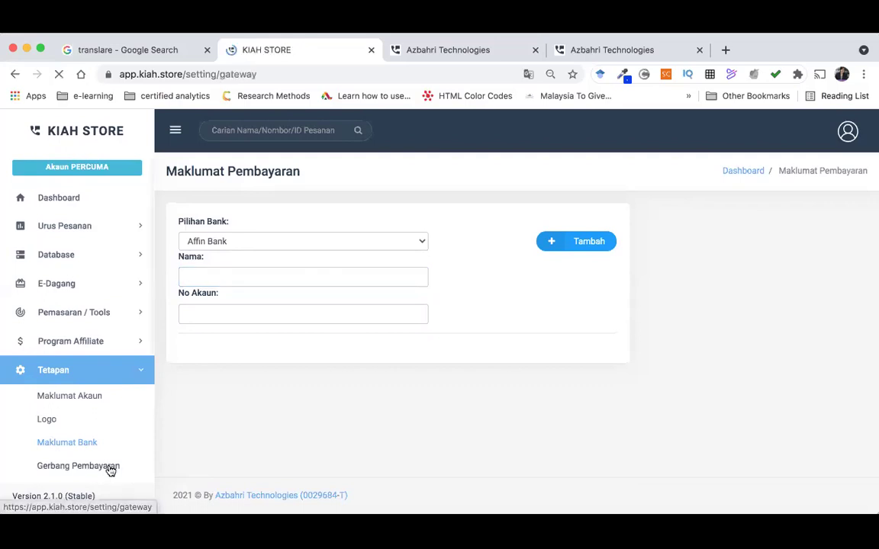
scroll(405, 401, "down", 1)
scroll(404, 401, "up", 1)
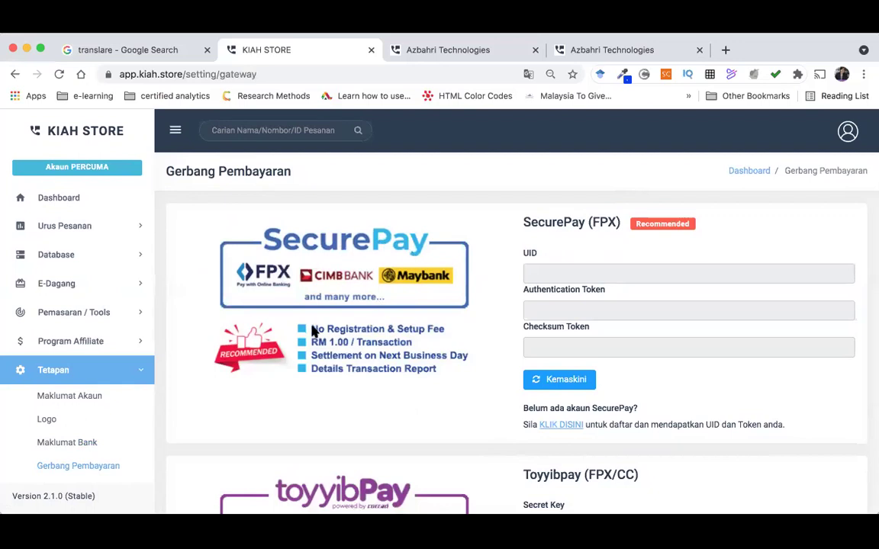
scroll(377, 342, "down", 4)
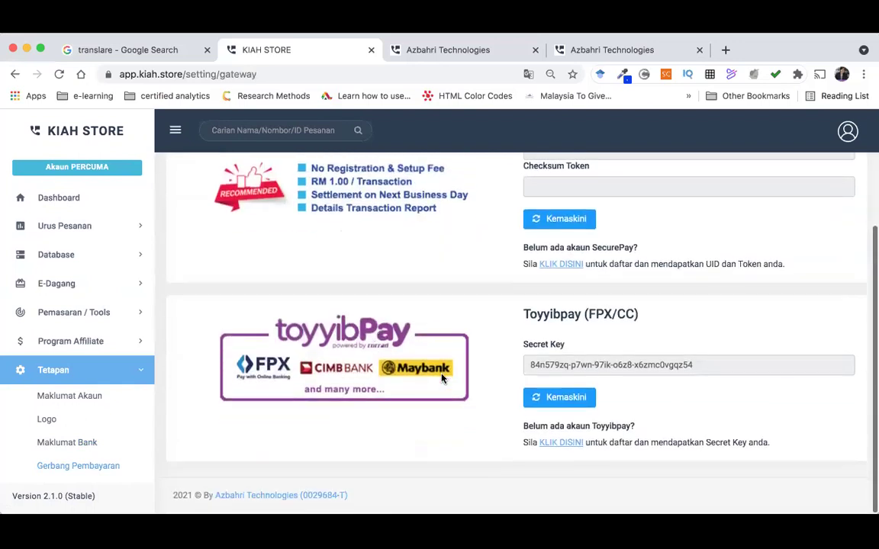
scroll(454, 379, "up", 3)
scroll(465, 378, "down", 1)
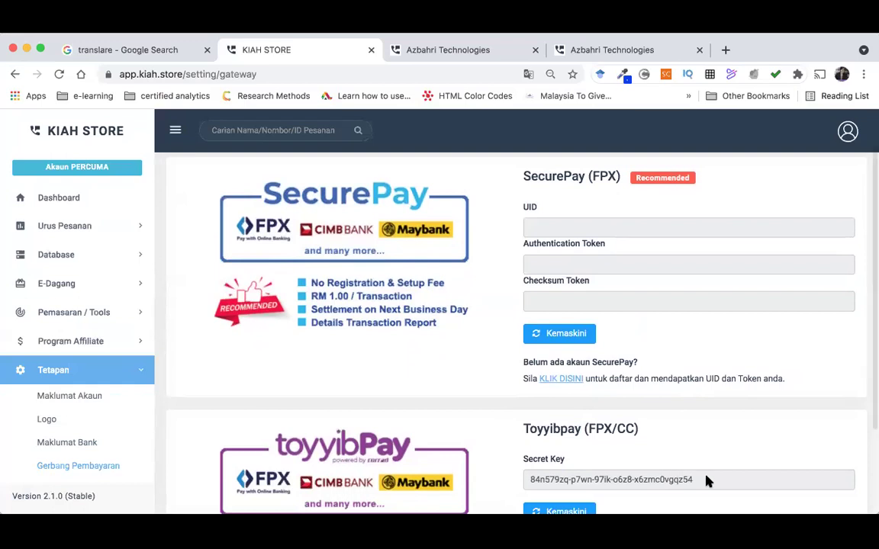
left_click_drag(702, 479, 525, 476)
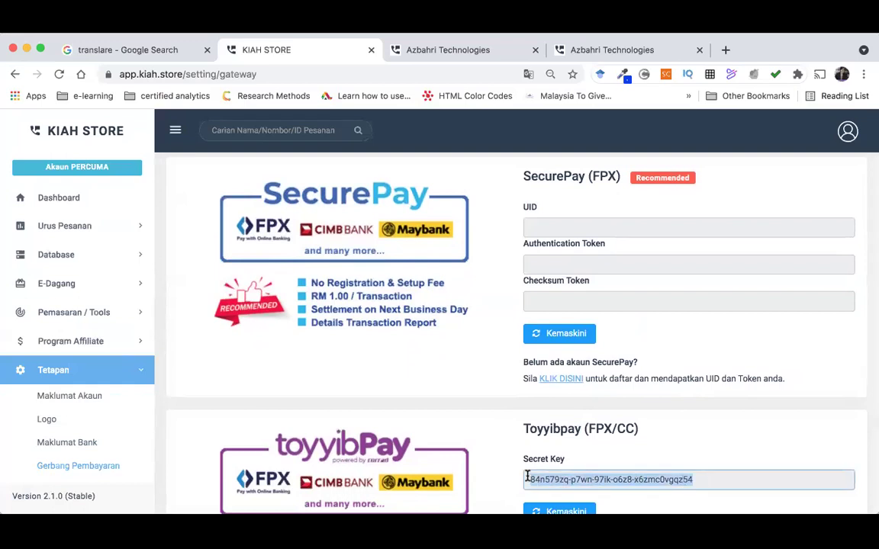
scroll(528, 476, "up", 1)
scroll(528, 476, "up", 1)
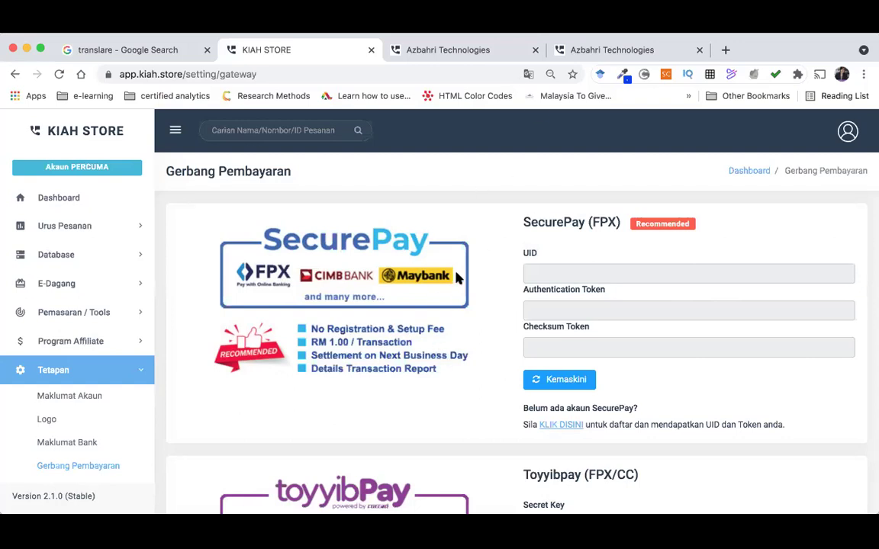
scroll(418, 374, "down", 3)
scroll(418, 374, "up", 3)
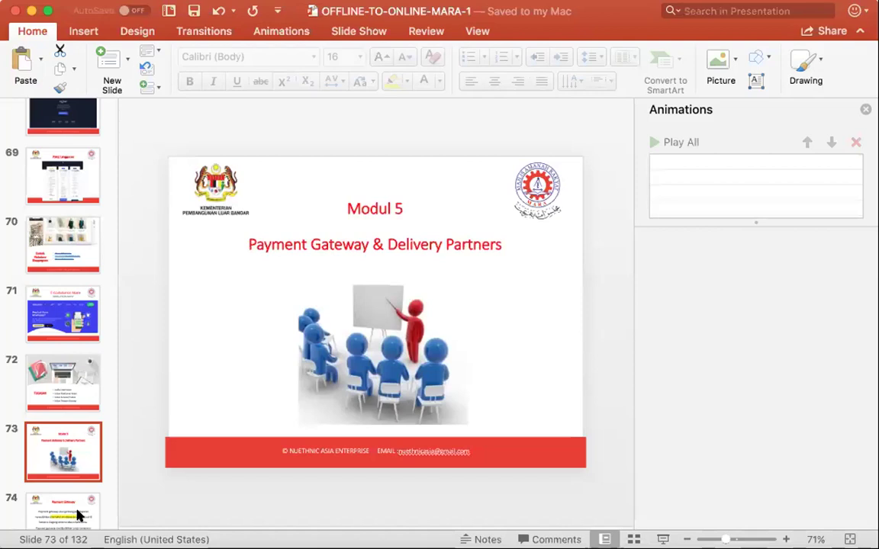
- Switch to the OFFLINE-TO-ONLINE-MARA-1 presentation in PowerPoint and show slide 74 about payment gateways
left_click(78, 516)
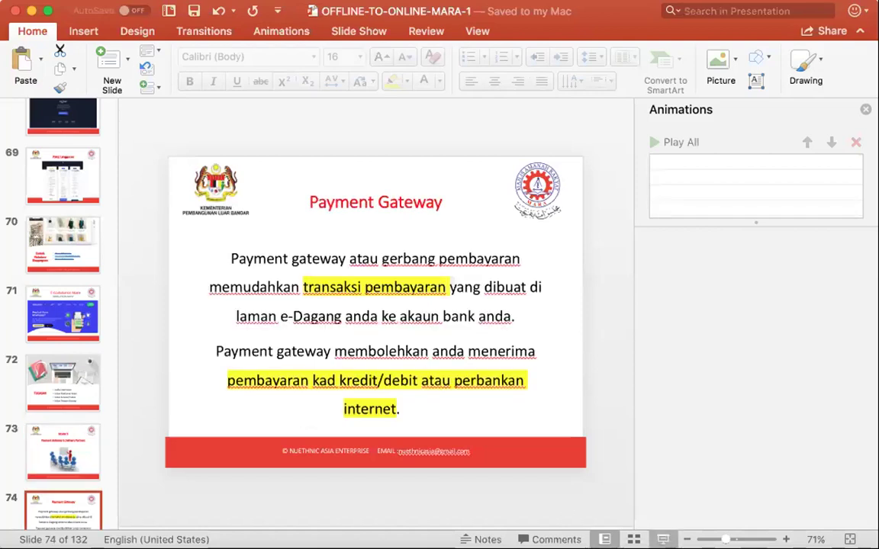
- Start the slide show from the current Payment Gateway slide
key("super+shift+Return")
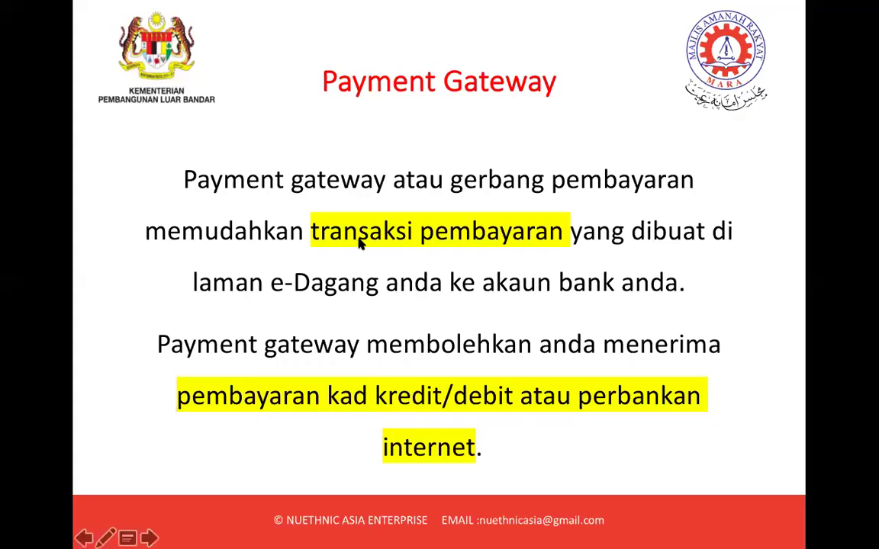
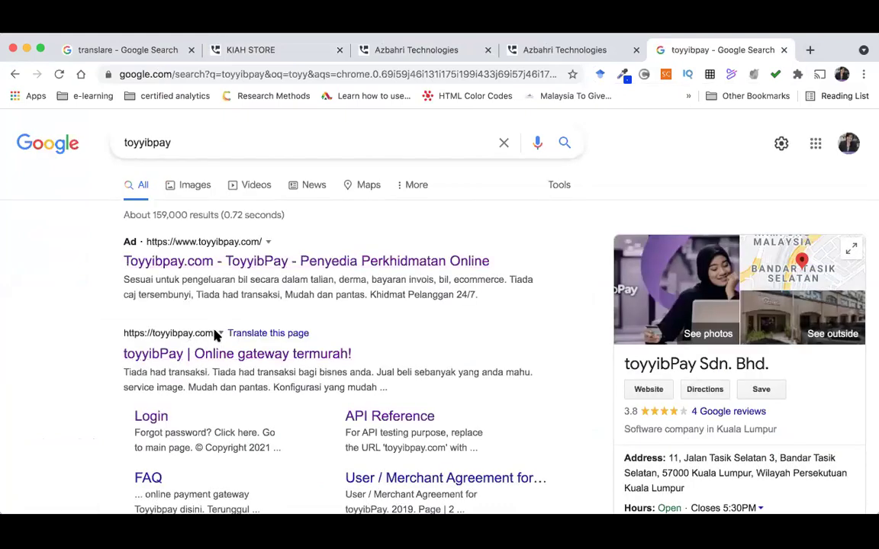
- Open the toyyibPay website from the Google results, highlight its web address, and go to its login page
left_click_drag(214, 331, 106, 333)
left_click(176, 336)
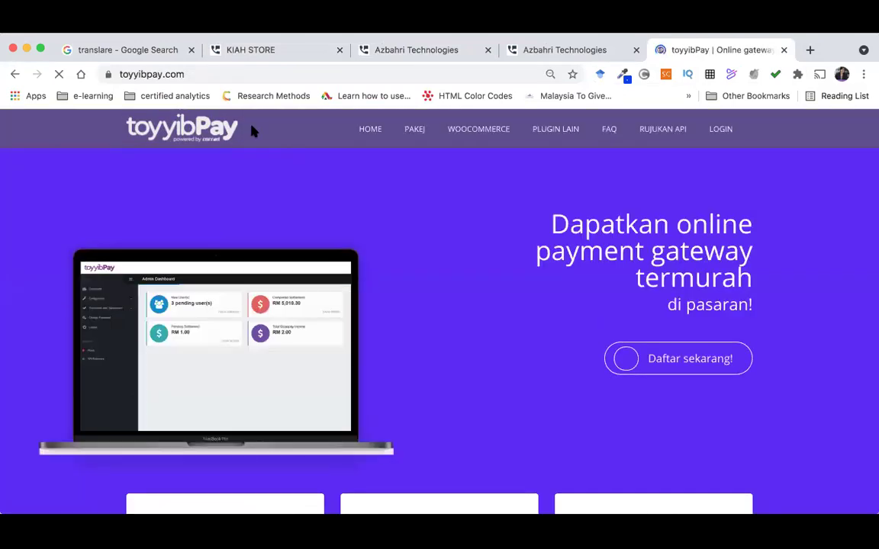
left_click(194, 74)
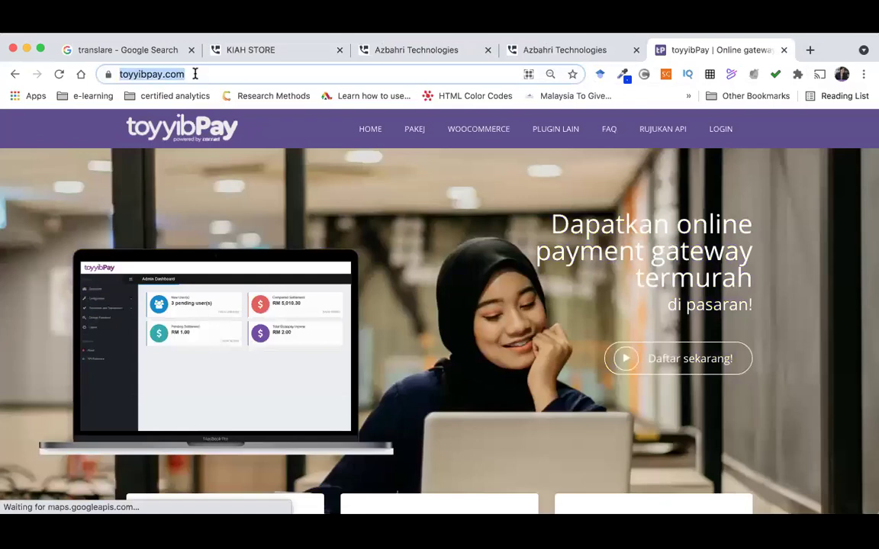
key("super+Tab")
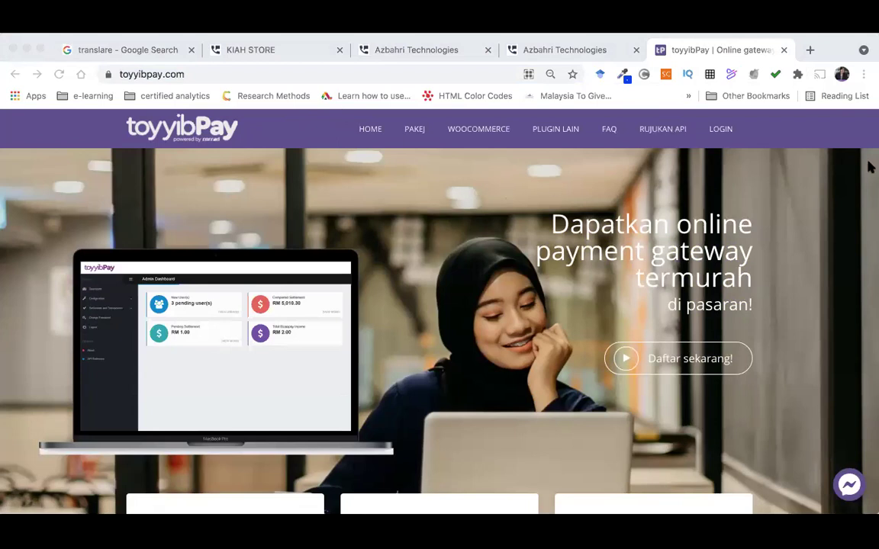
left_click(719, 130)
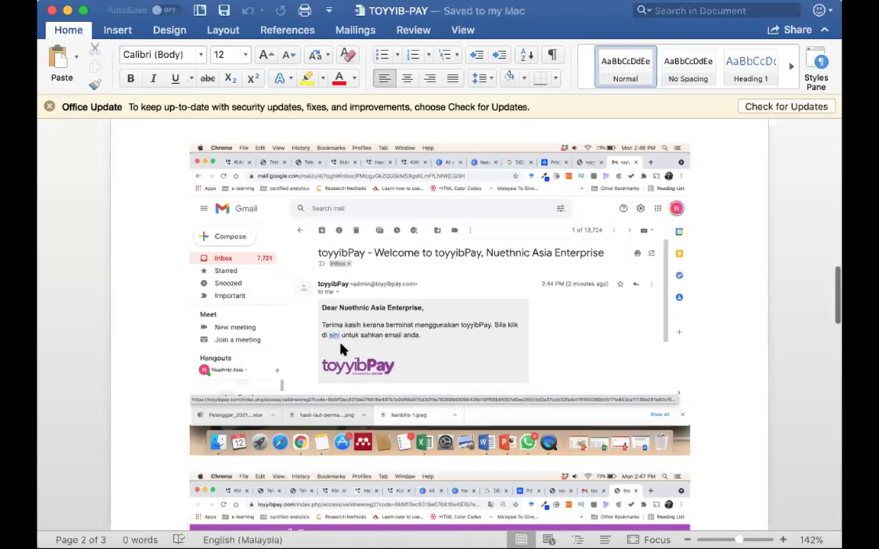
- Examine the toyyibPay registration form, welcome email, registration confirmation and login screenshots in the TOYYIB-PAY Word document
scroll(341, 349, "down", 8)
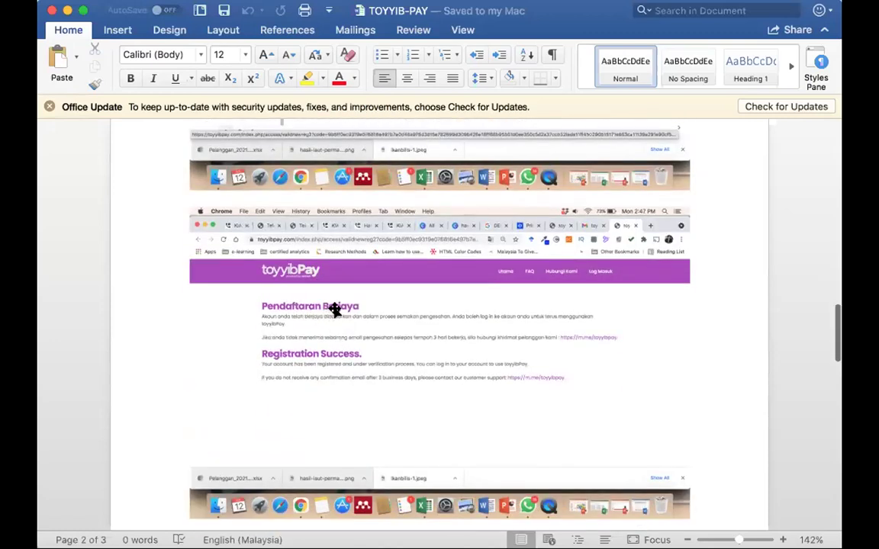
scroll(356, 356, "down", 12)
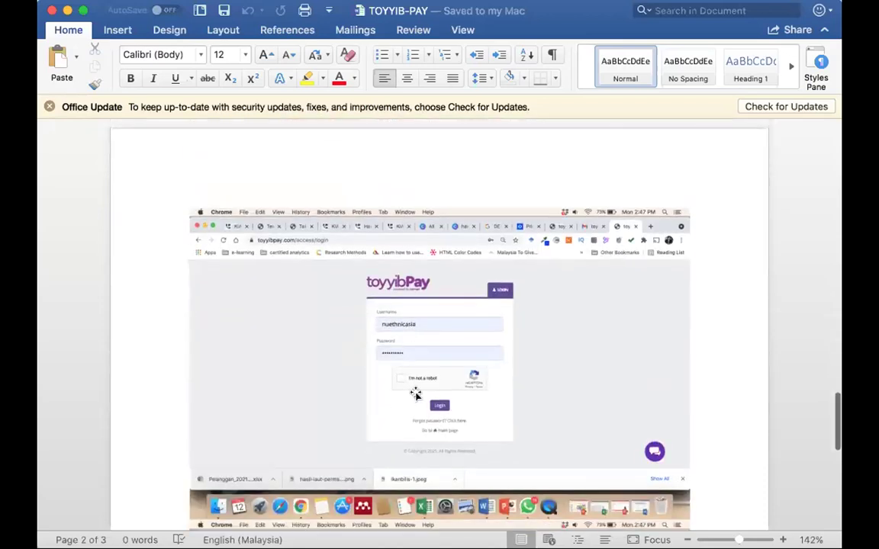
scroll(410, 405, "up", 1)
scroll(411, 404, "up", 15)
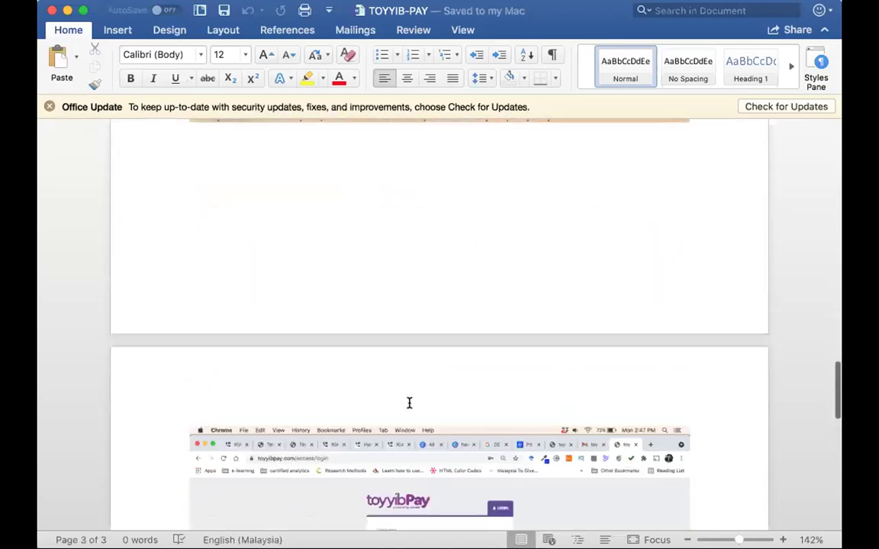
scroll(410, 405, "up", 6)
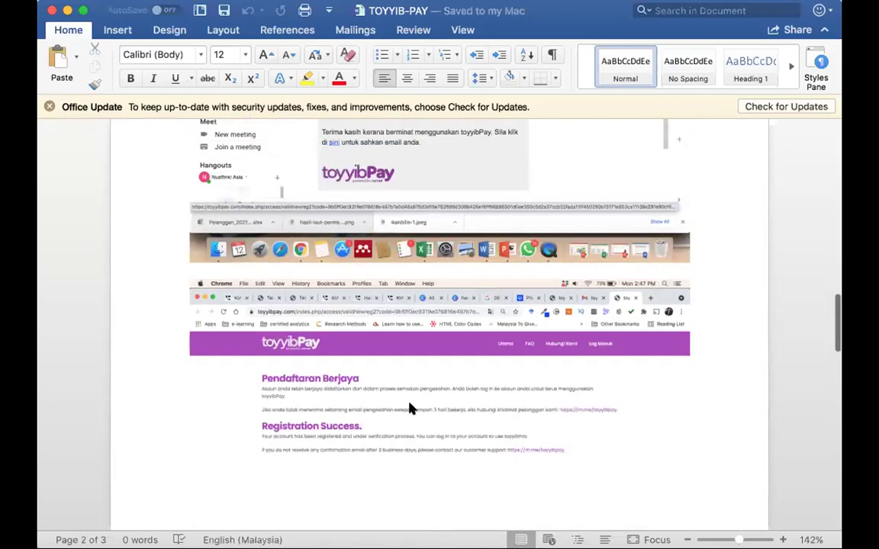
scroll(411, 408, "up", 15)
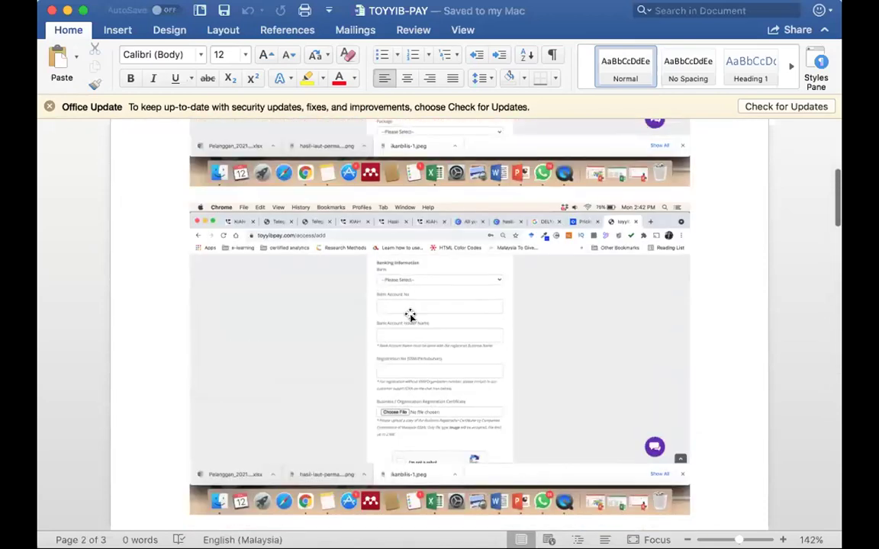
scroll(422, 428, "down", 12)
scroll(422, 428, "down", 10)
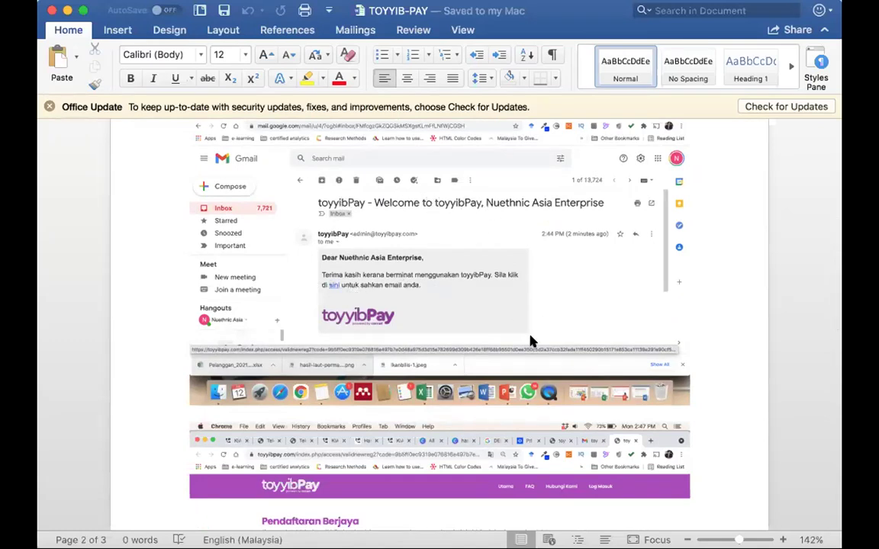
scroll(530, 341, "down", 5)
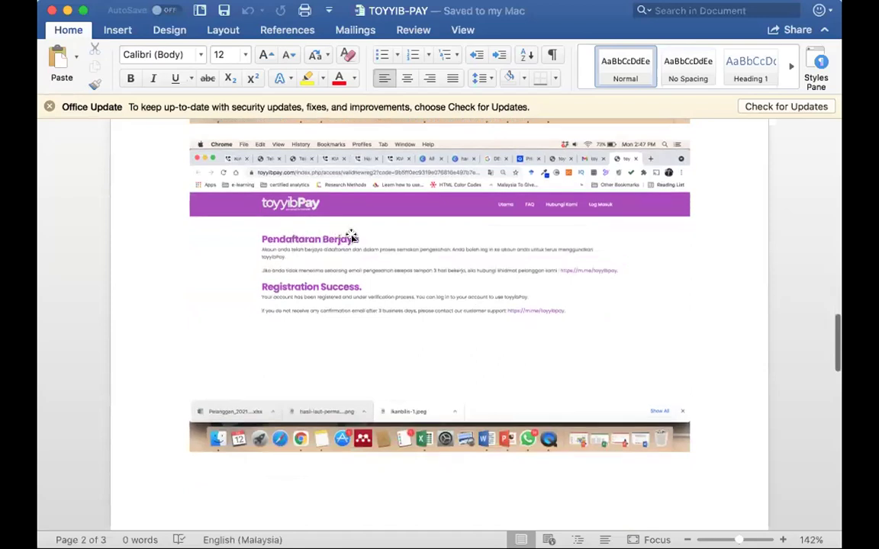
scroll(493, 362, "down", 10)
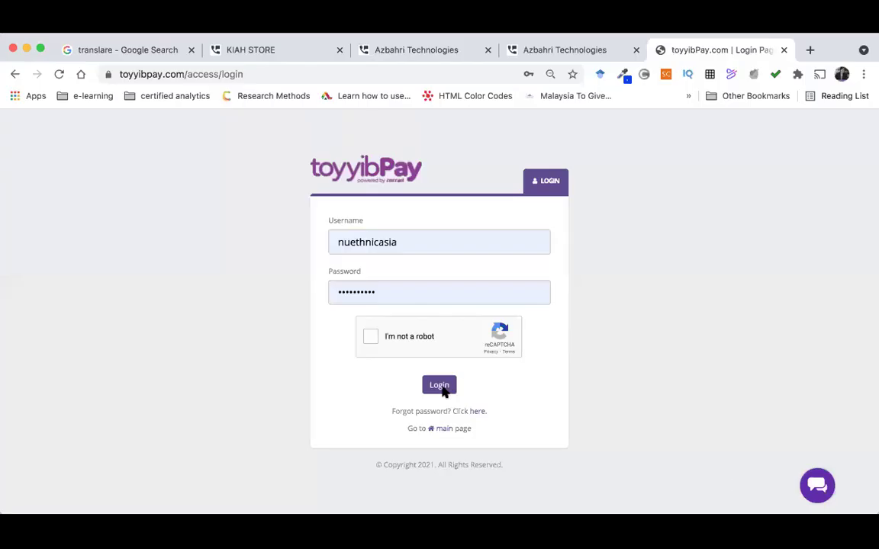
- Log in to toyyibPay with the prefilled credentials, completing the reCAPTCHA check
left_click(443, 389)
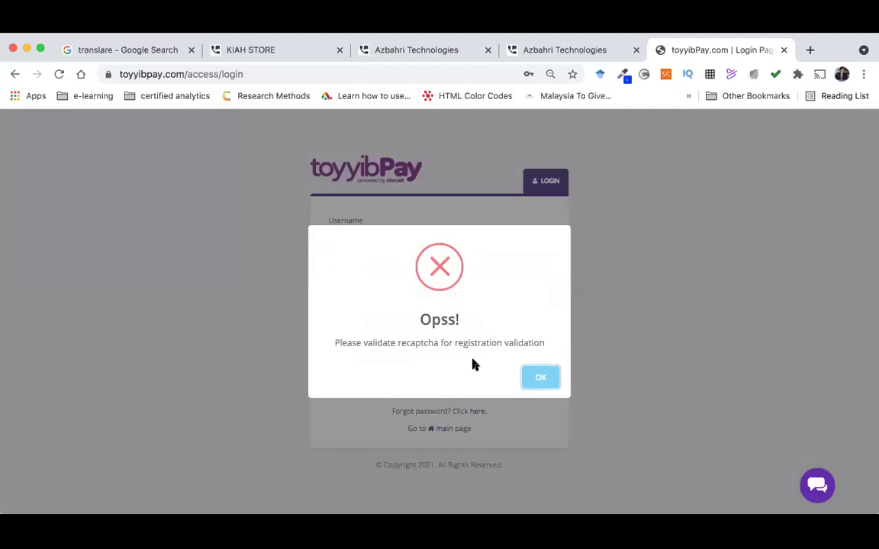
left_click(544, 376)
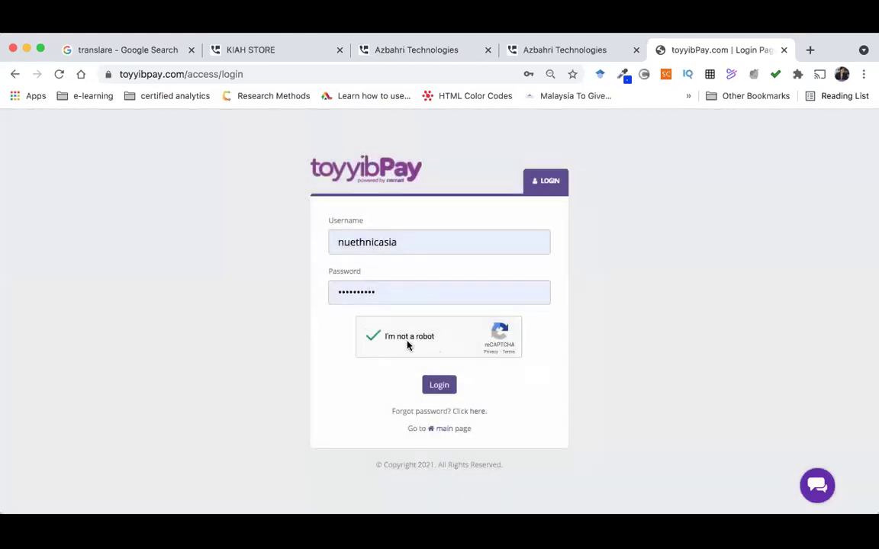
left_click(441, 392)
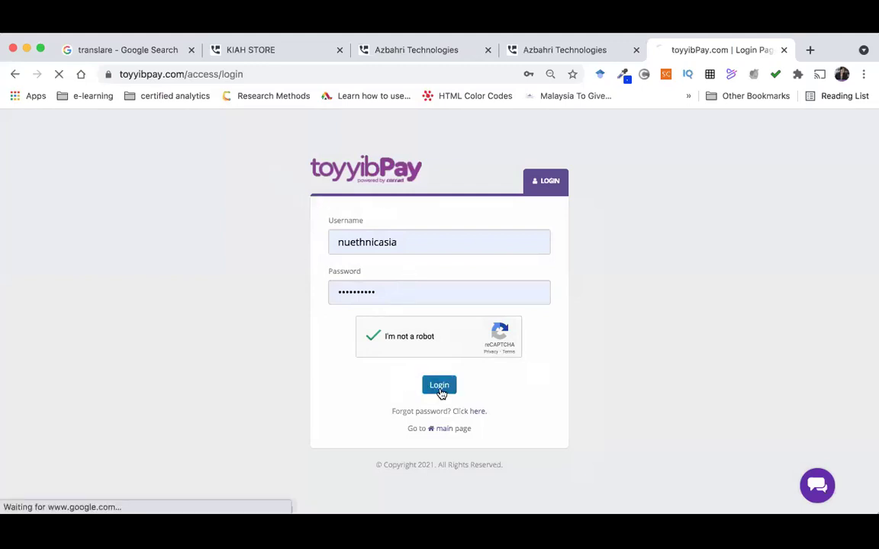
- Examine the profile links and the settlement and total amount cards on the toyyibPay User Dashboard
scroll(337, 308, "down", 3)
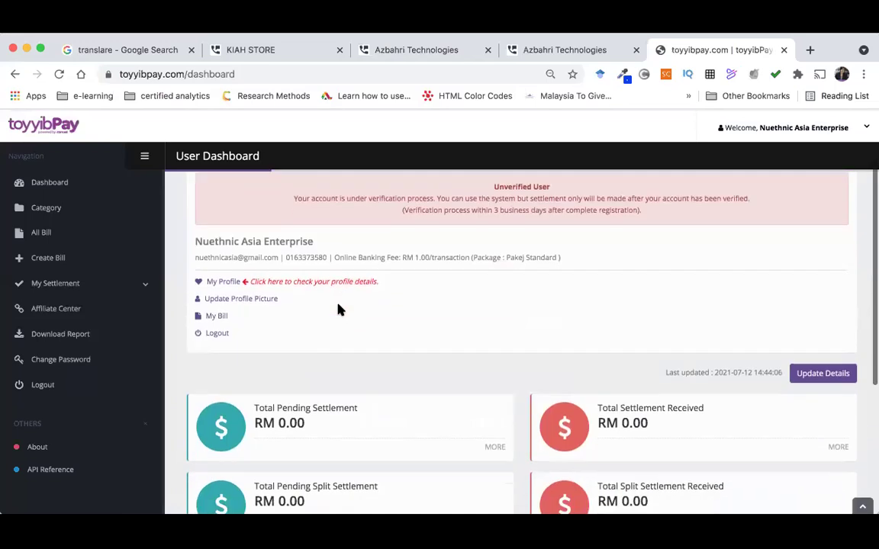
scroll(337, 308, "down", 3)
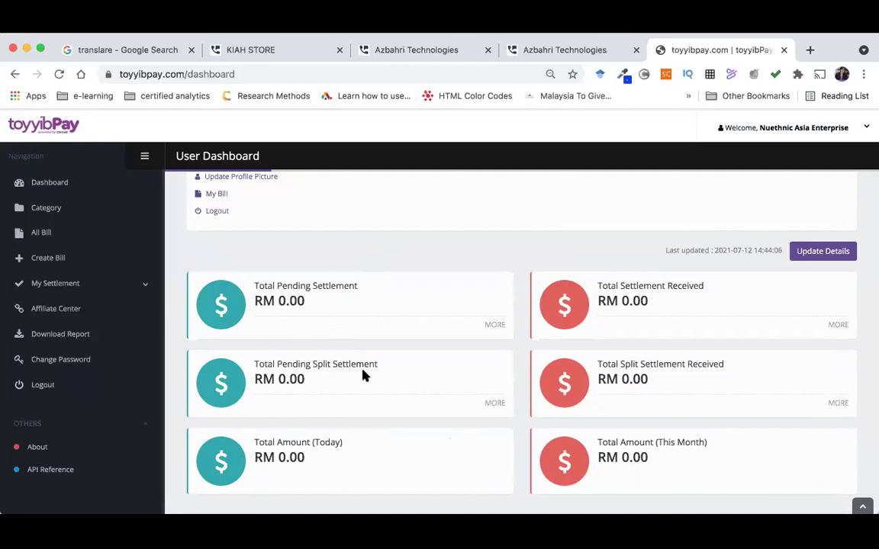
scroll(362, 374, "up", 1)
scroll(362, 373, "down", 2)
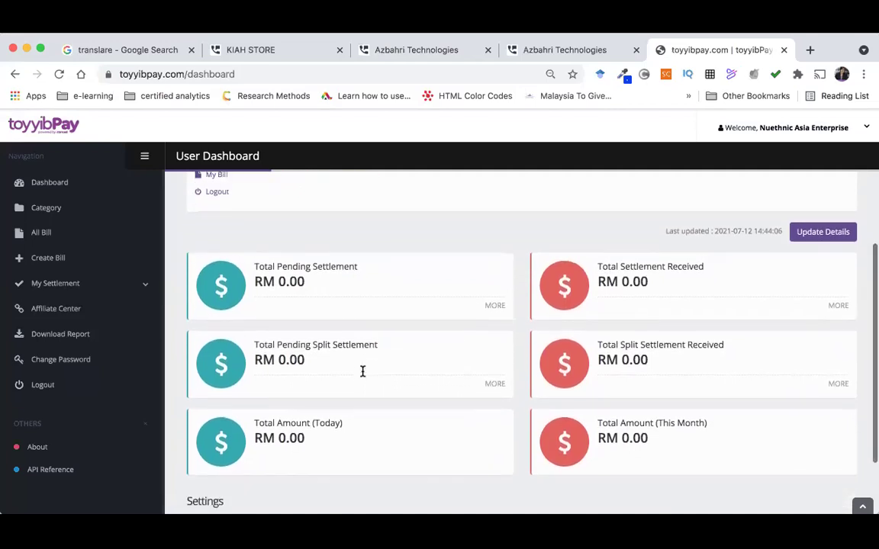
scroll(363, 374, "down", 1)
scroll(363, 374, "up", 1)
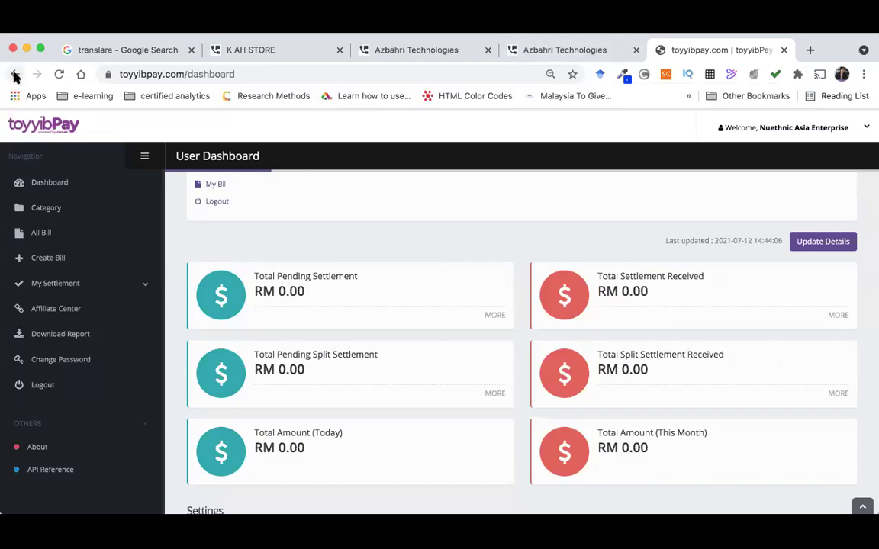
- Expand the account menu, and examine the verification notice and the secret key section of the toyyibPay dashboard
left_click(865, 128)
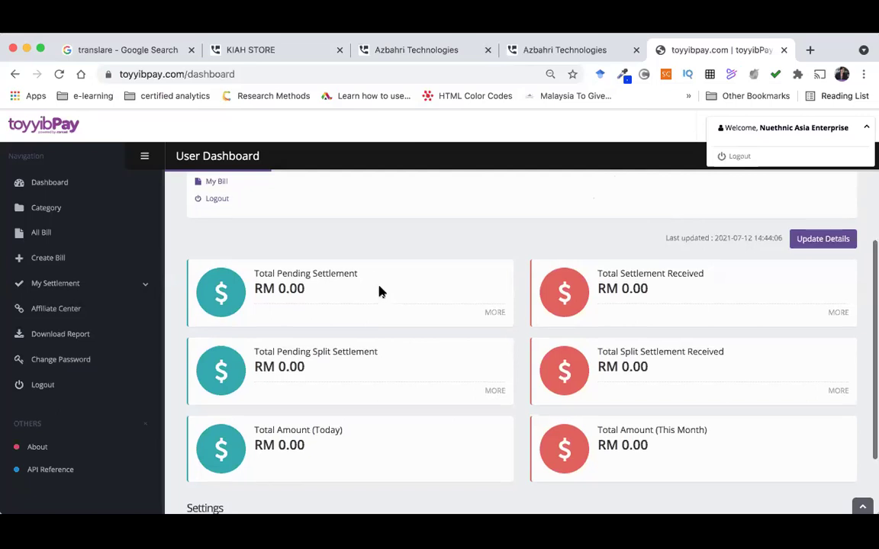
scroll(379, 292, "down", 3)
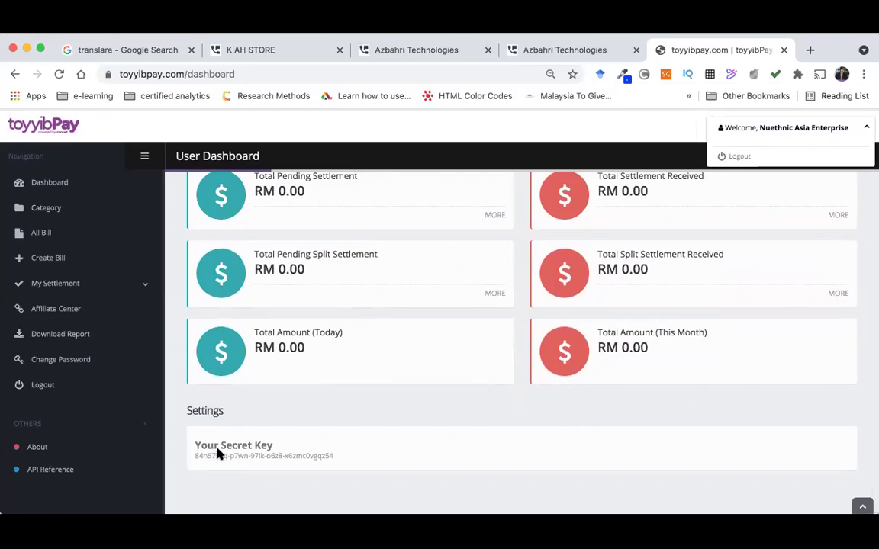
scroll(220, 451, "up", 1)
scroll(359, 429, "up", 5)
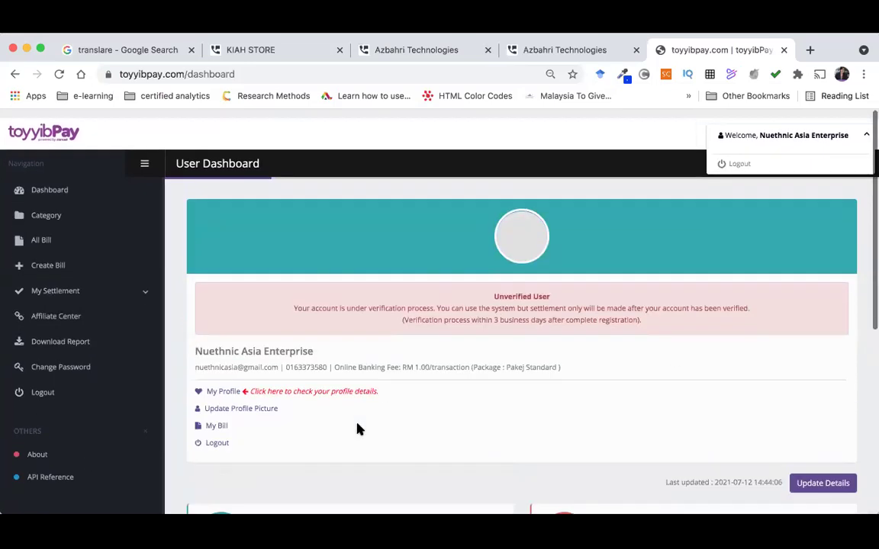
scroll(359, 430, "down", 5)
scroll(359, 430, "up", 3)
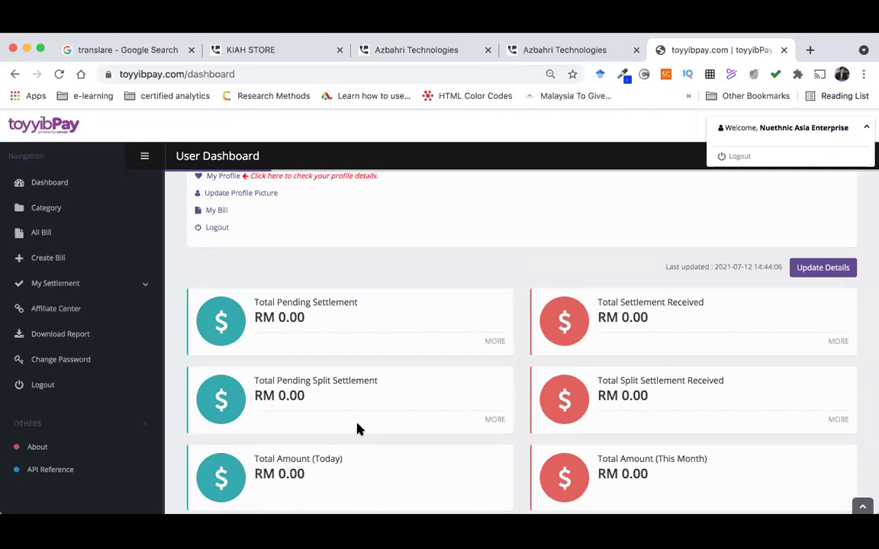
scroll(271, 354, "down", 1)
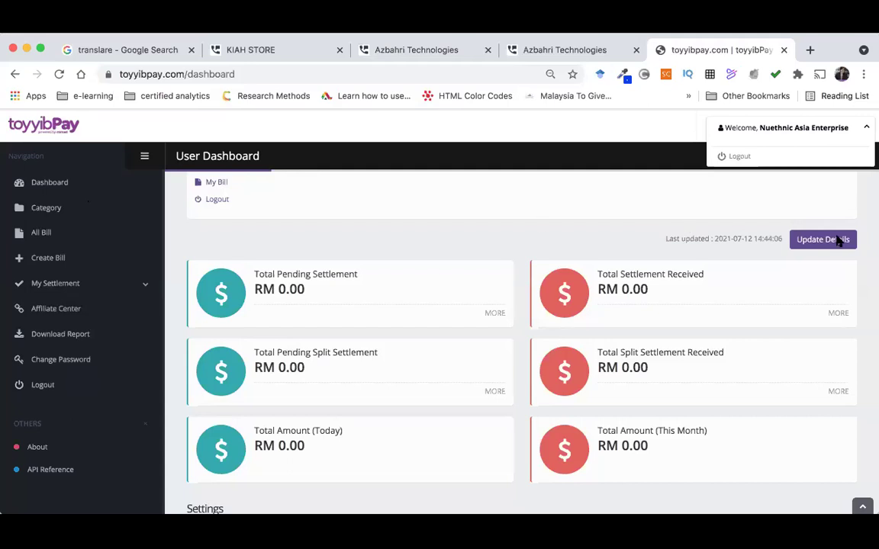
scroll(516, 303, "down", 3)
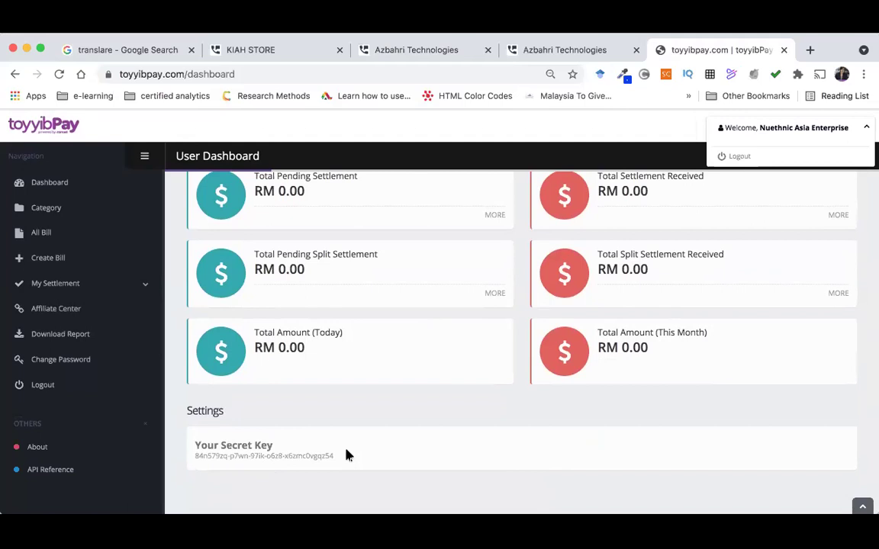
scroll(347, 456, "up", 5)
scroll(347, 455, "down", 2)
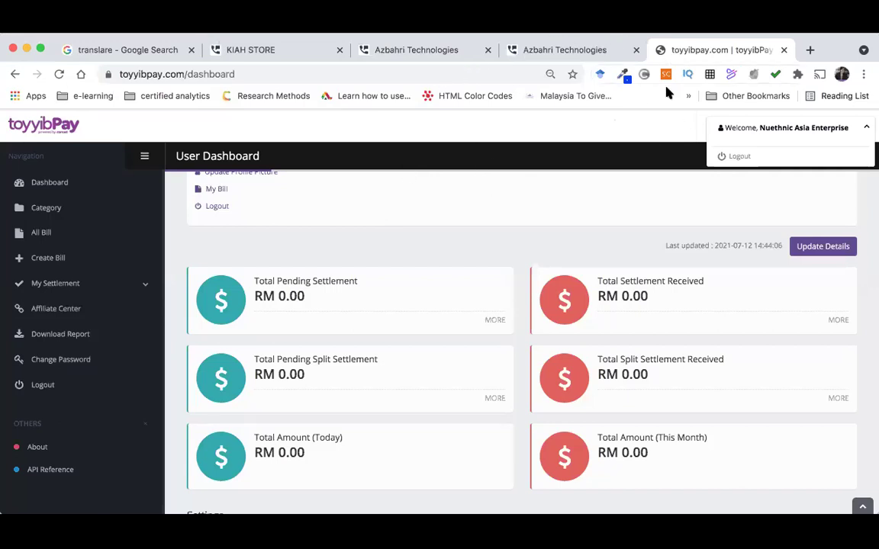
- Close the toyyibPay page and examine the SecurePay and Toyyibpay sections in Kiah Store's Gerbang Pembayaran settings
left_click(783, 50)
scroll(133, 359, "down", 1)
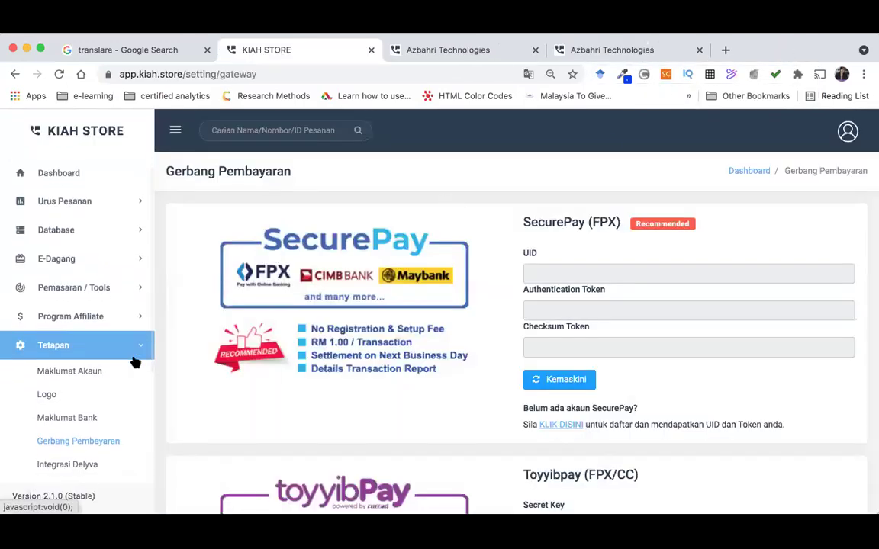
scroll(511, 448, "down", 2)
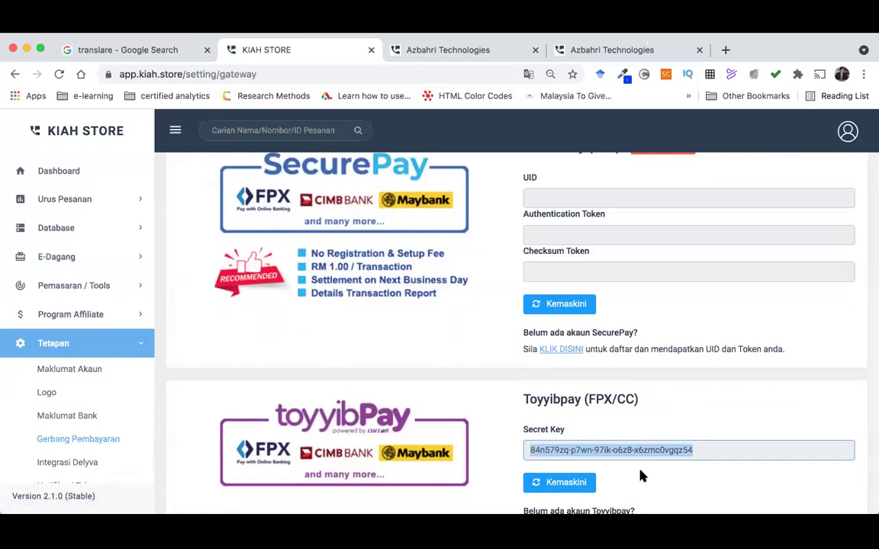
scroll(650, 487, "up", 2)
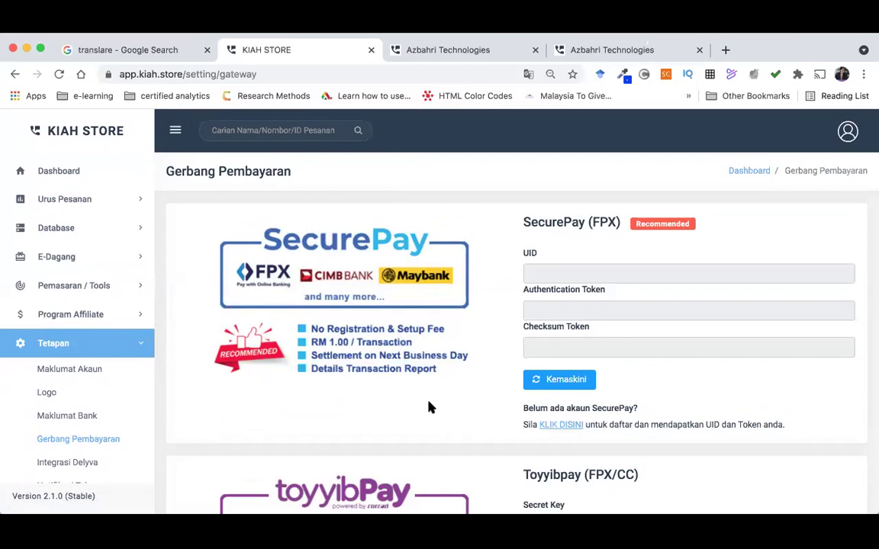
key("Tab")
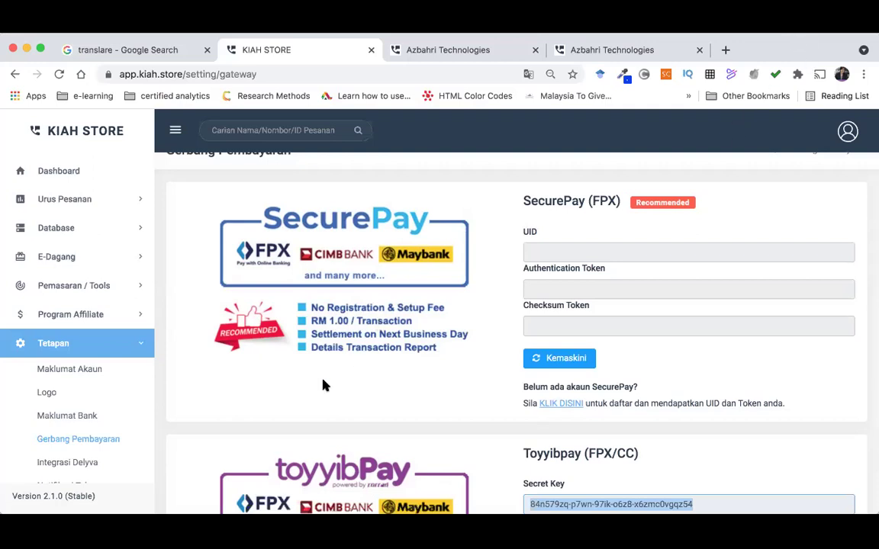
scroll(320, 385, "up", 1)
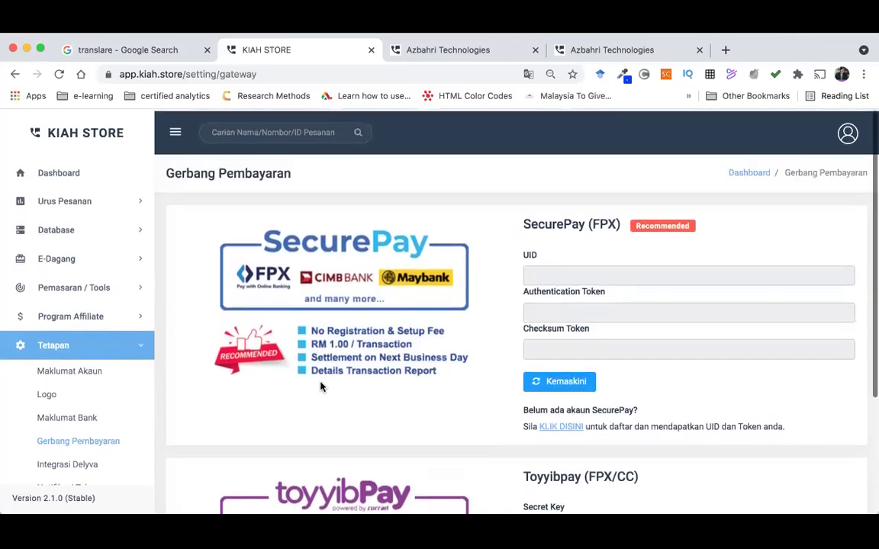
scroll(64, 425, "down", 2)
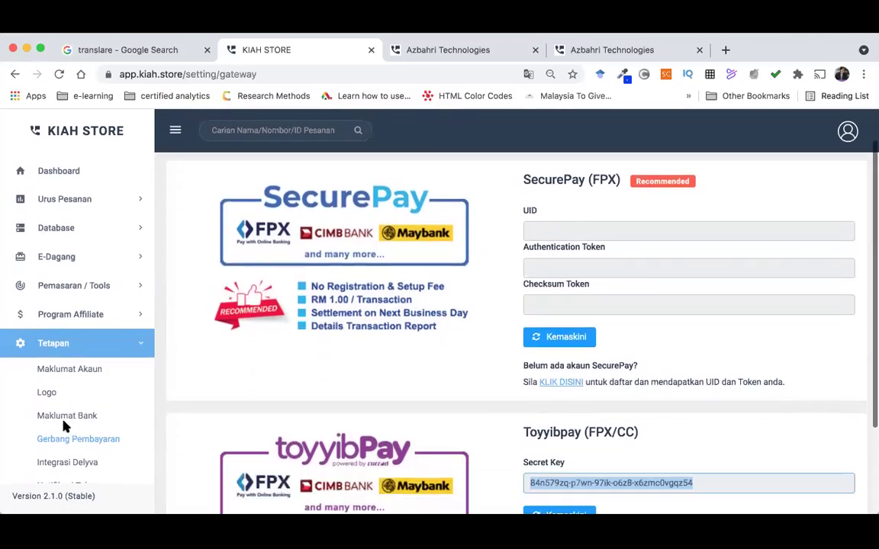
scroll(111, 421, "up", 2)
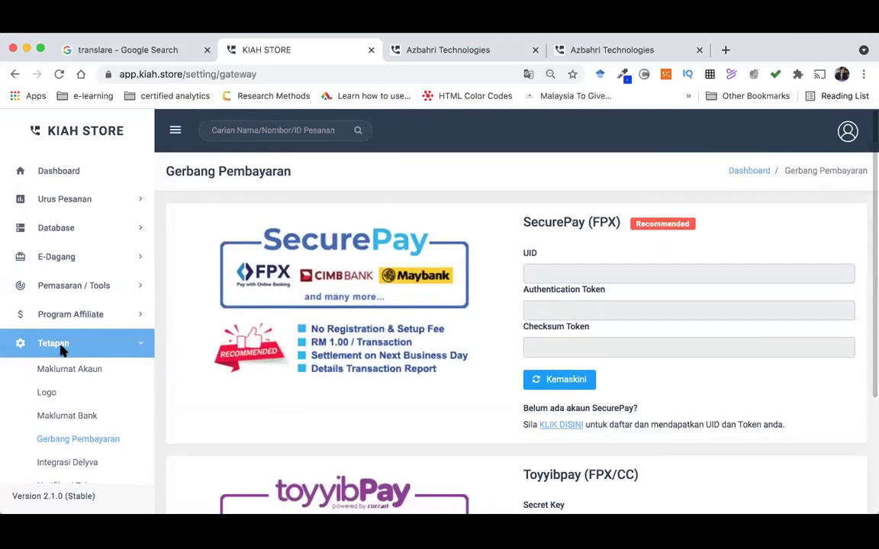
- Examine the entries of the Tetapan settings submenu and the SecurePay and Toyyibpay sections
left_click(59, 351)
left_click(61, 369)
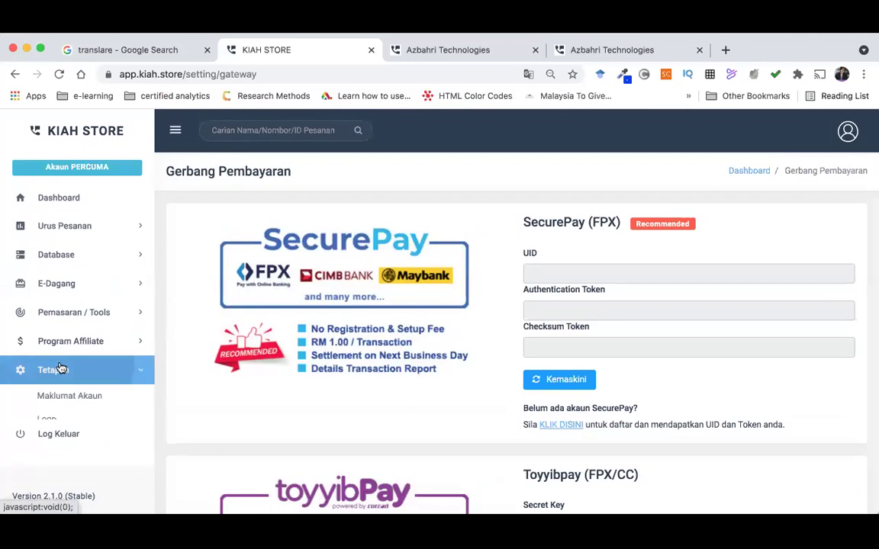
scroll(58, 367, "down", 3)
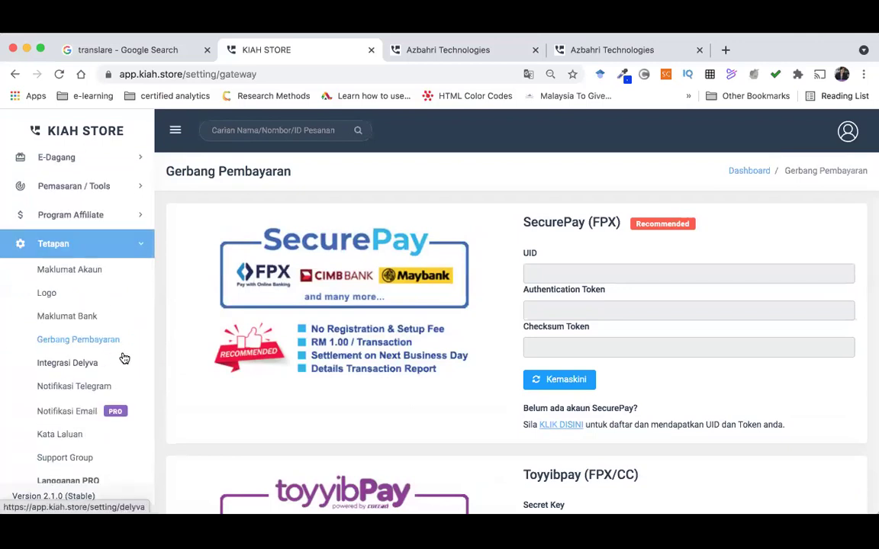
scroll(200, 377, "down", 1)
scroll(200, 377, "up", 1)
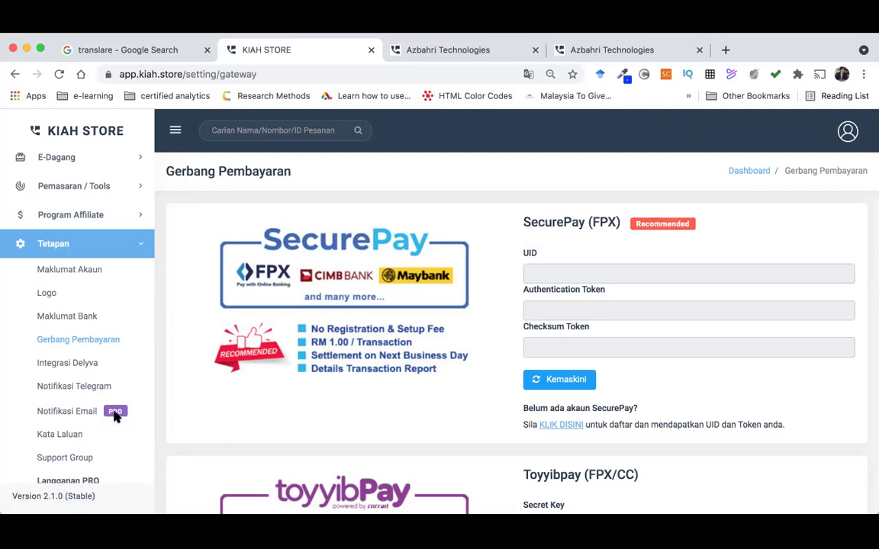
scroll(107, 427, "down", 1)
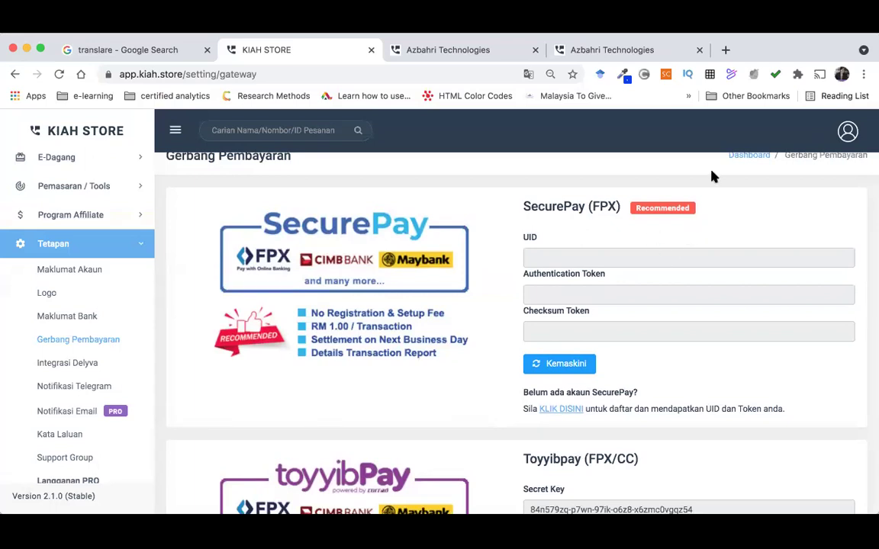
scroll(80, 389, "down", 2)
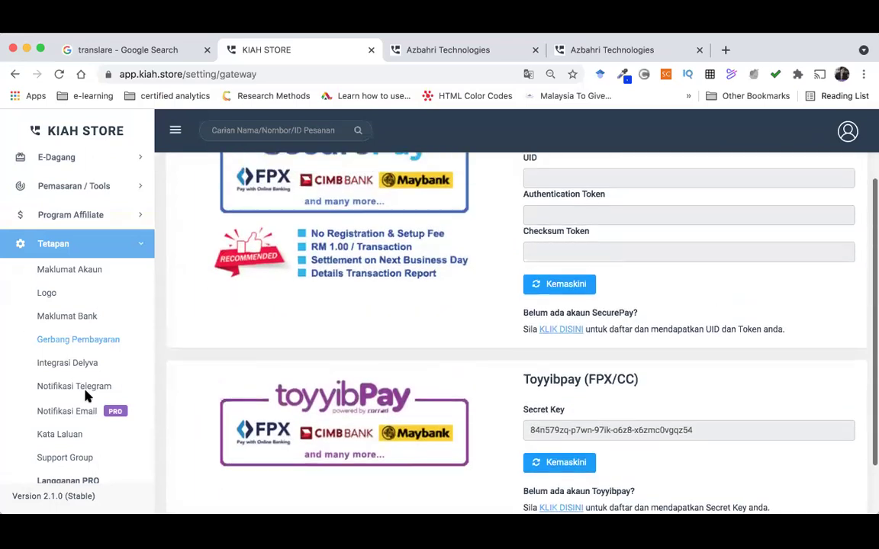
- Compare the Akaun PERCUMA and Akaun PRO features on the Langganan PRO page, and open the subscription duration and price options
left_click(74, 483)
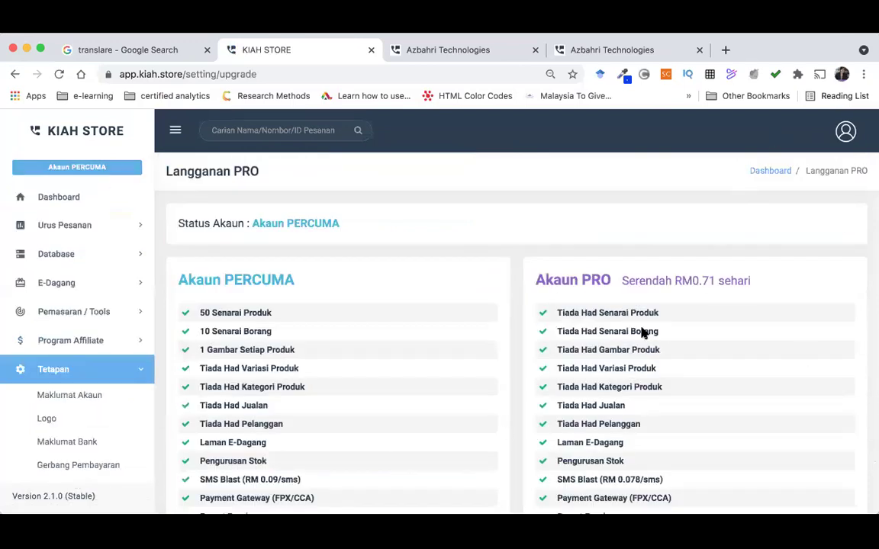
scroll(643, 334, "down", 5)
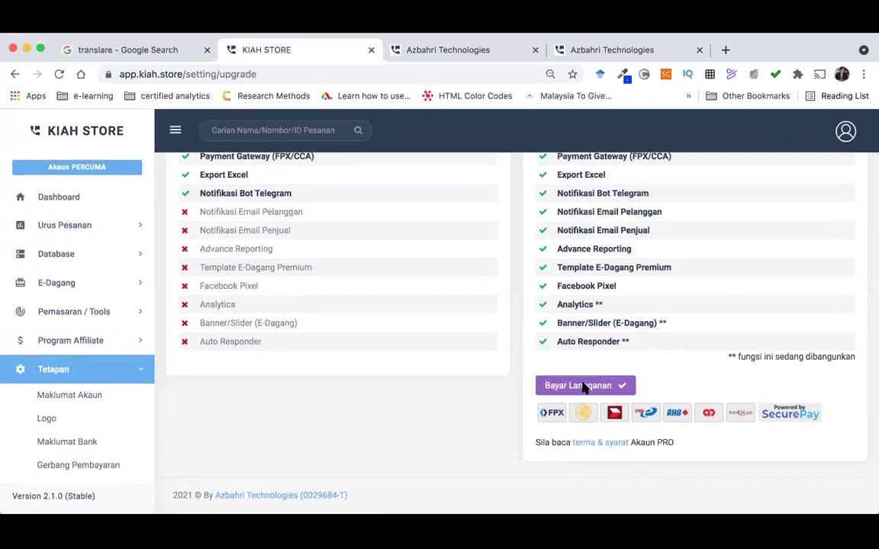
left_click(585, 385)
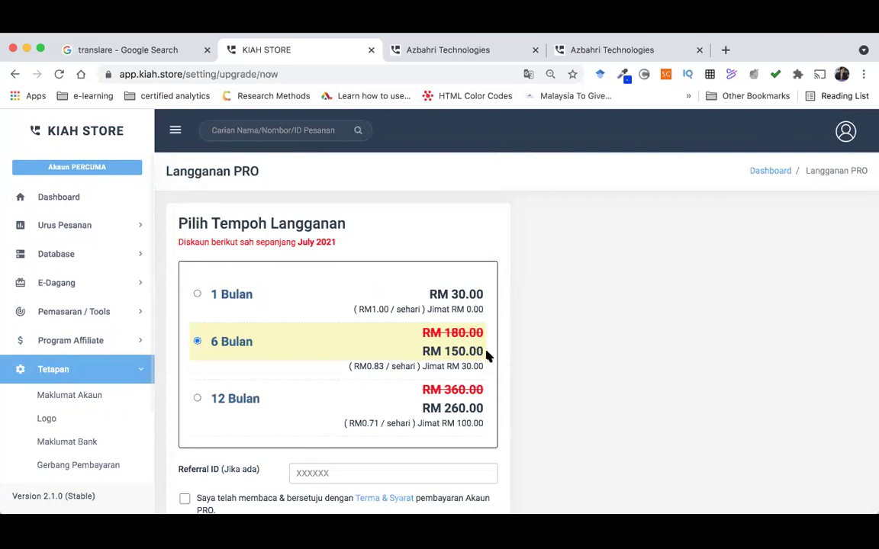
left_click_drag(489, 356, 419, 351)
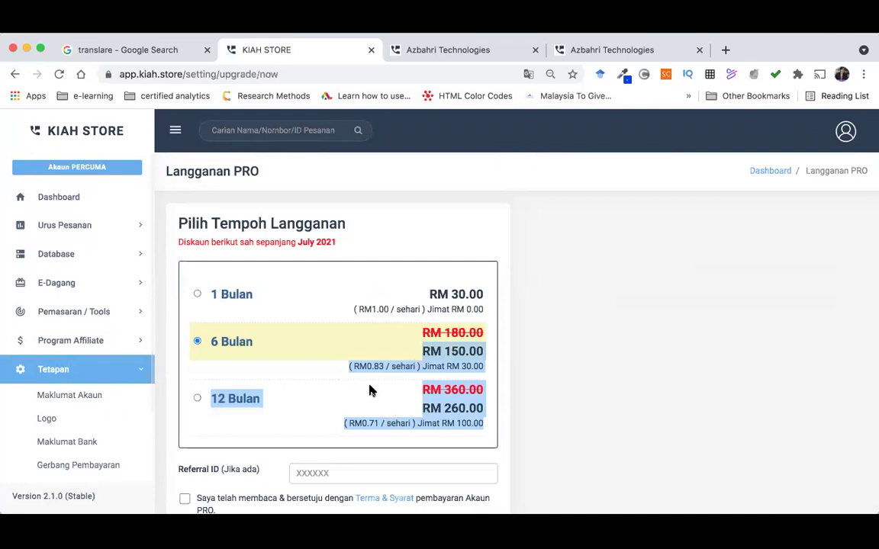
left_click(369, 412)
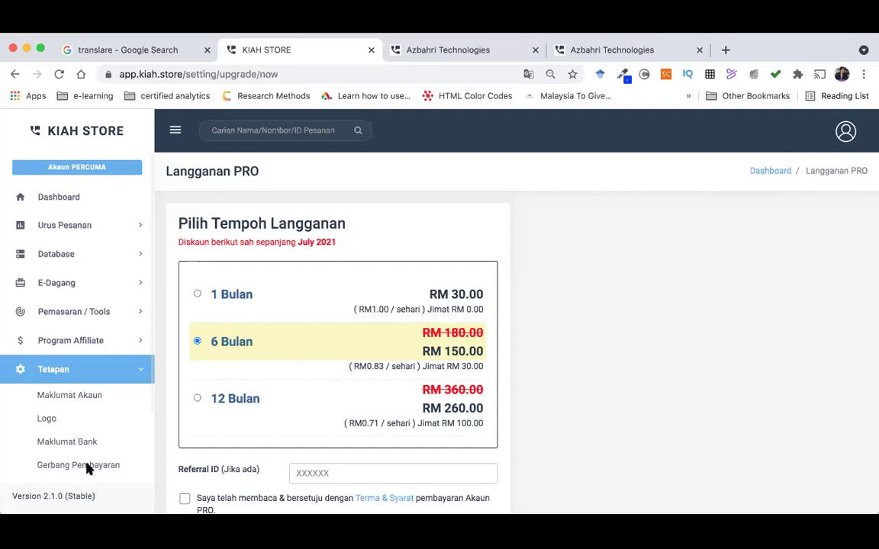
- Review the remaining Tetapan entries, and open the Senarai Produk list under Database
scroll(86, 467, "down", 3)
scroll(86, 468, "up", 2)
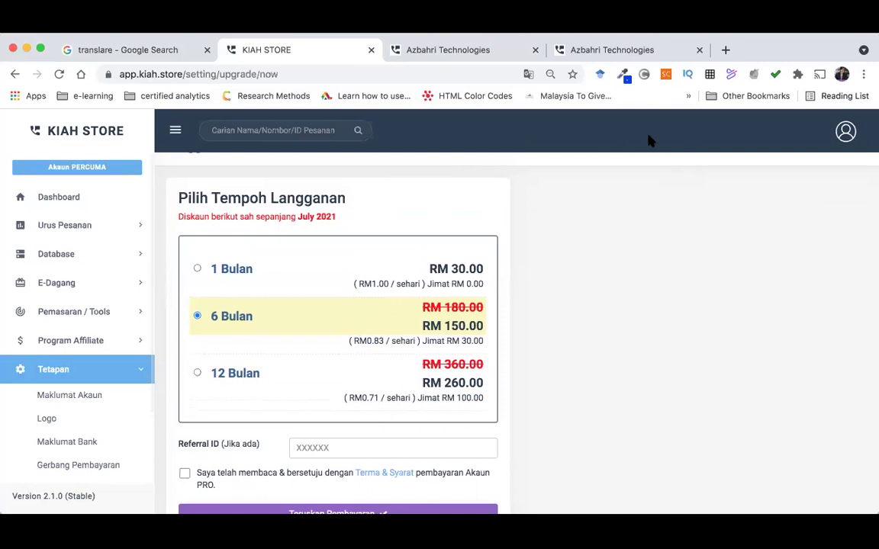
scroll(56, 404, "down", 5)
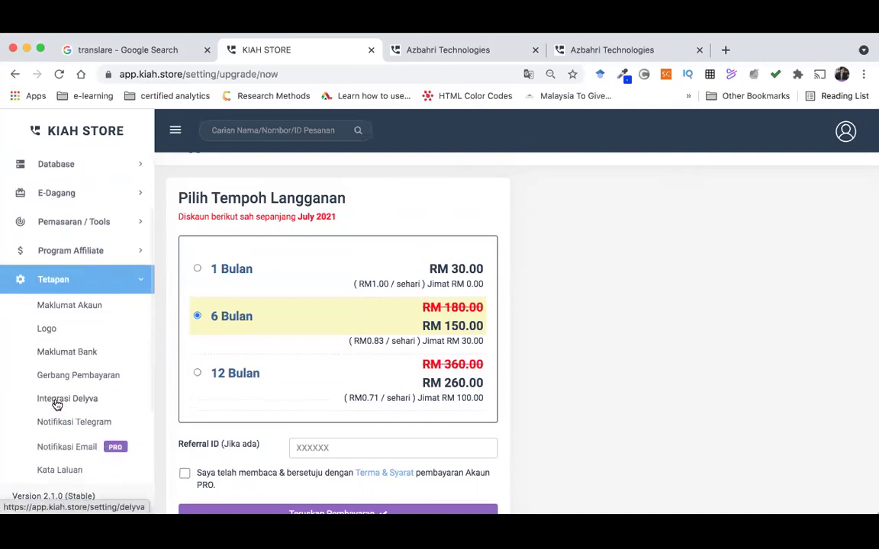
scroll(57, 404, "down", 6)
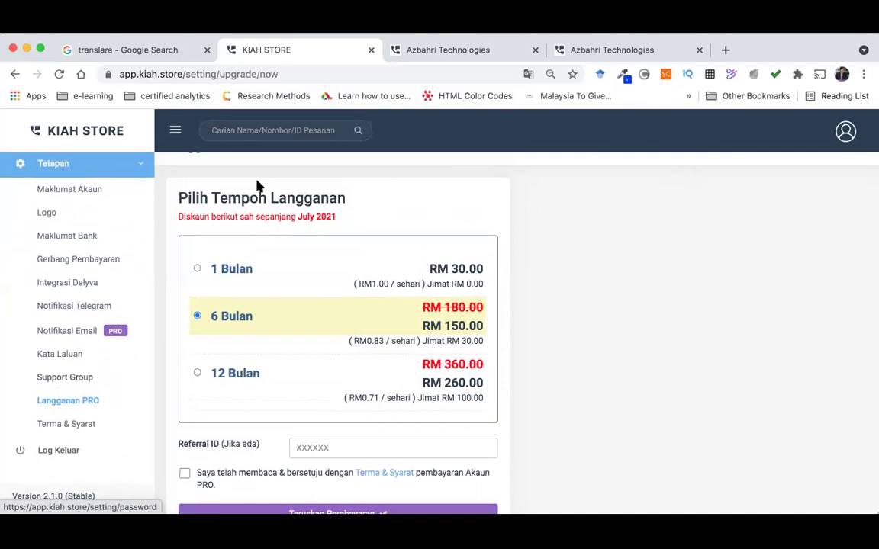
scroll(83, 278, "up", 6)
scroll(83, 276, "up", 5)
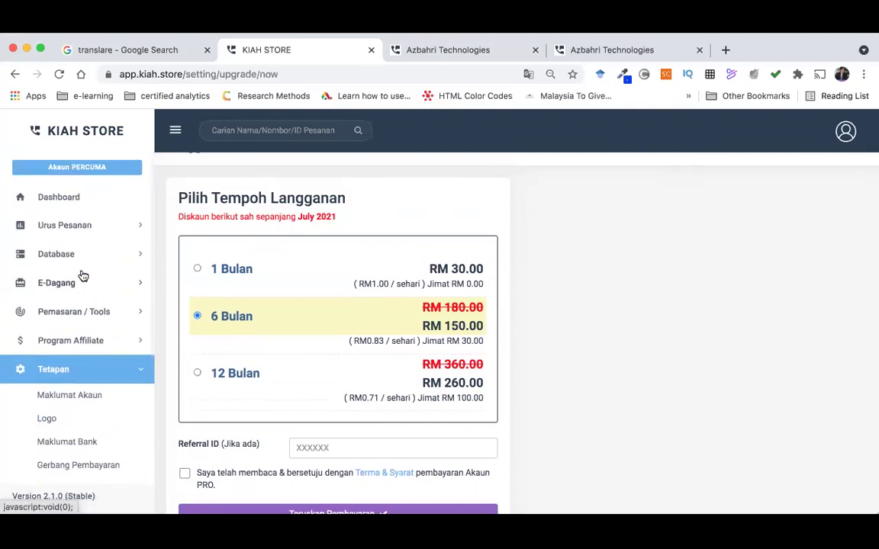
left_click(126, 255)
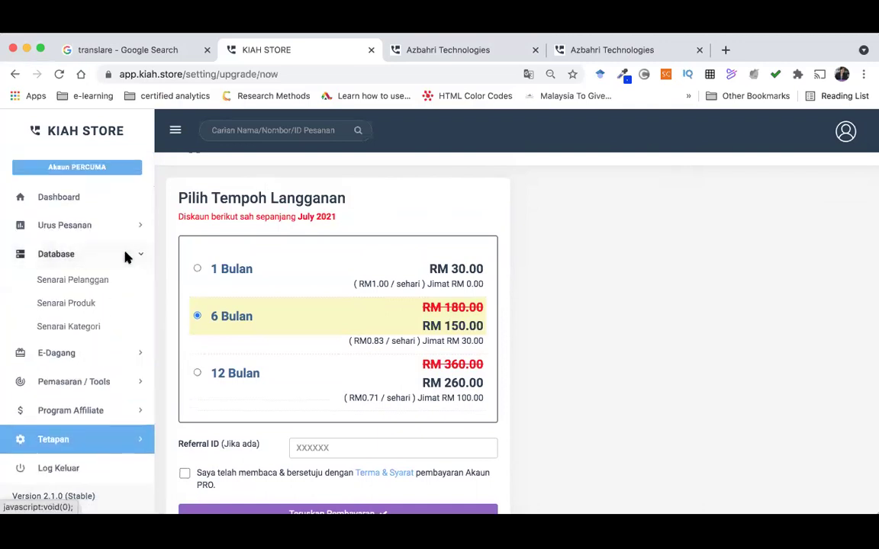
left_click(80, 304)
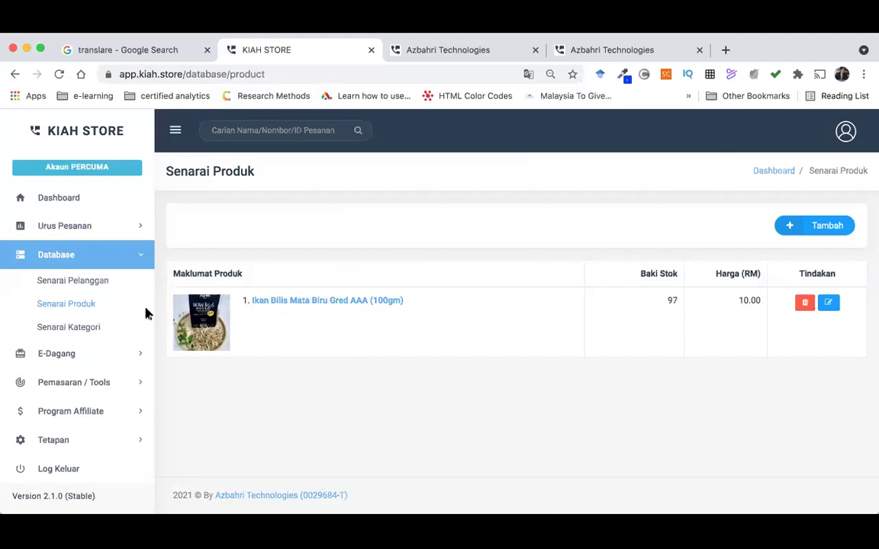
- Open the E-Dagang form list (Senarai Borang) and copy the link of the IKAN BILIS MATA BIRU GRED AAA form
left_click(75, 357)
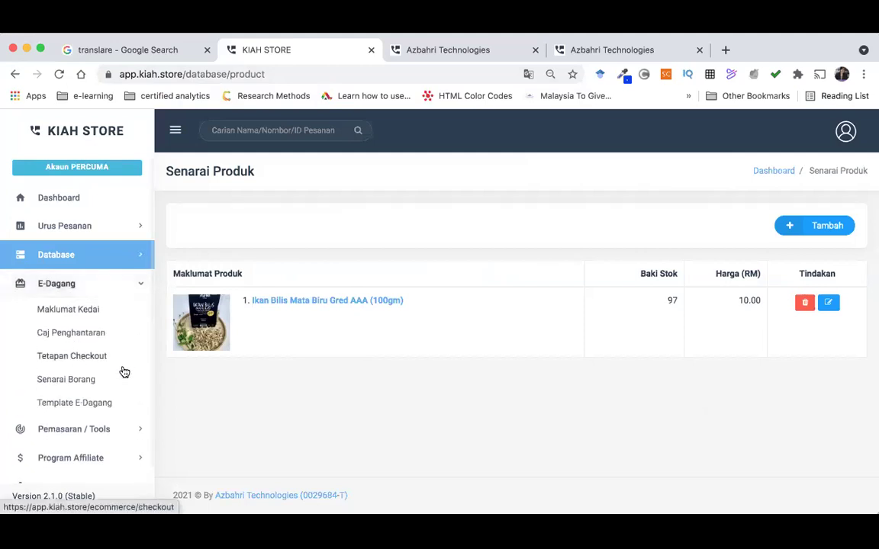
left_click(73, 380)
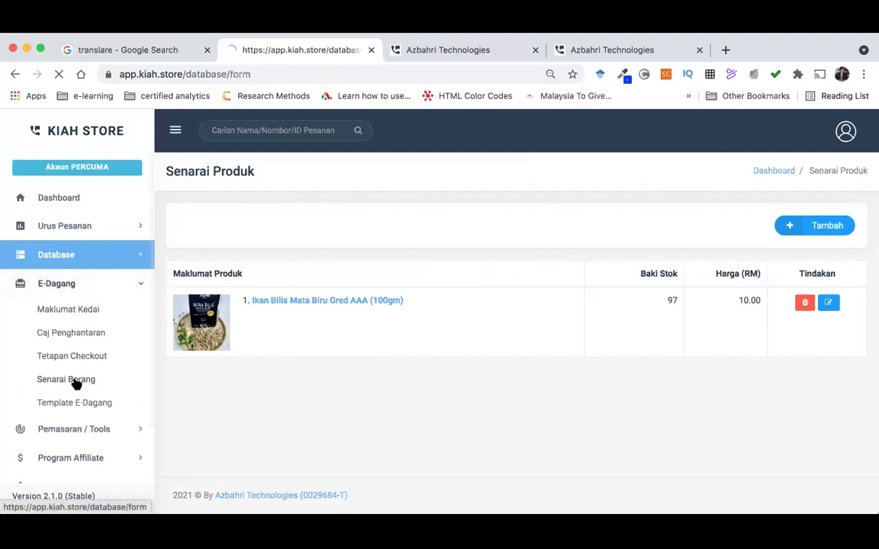
left_click(288, 373)
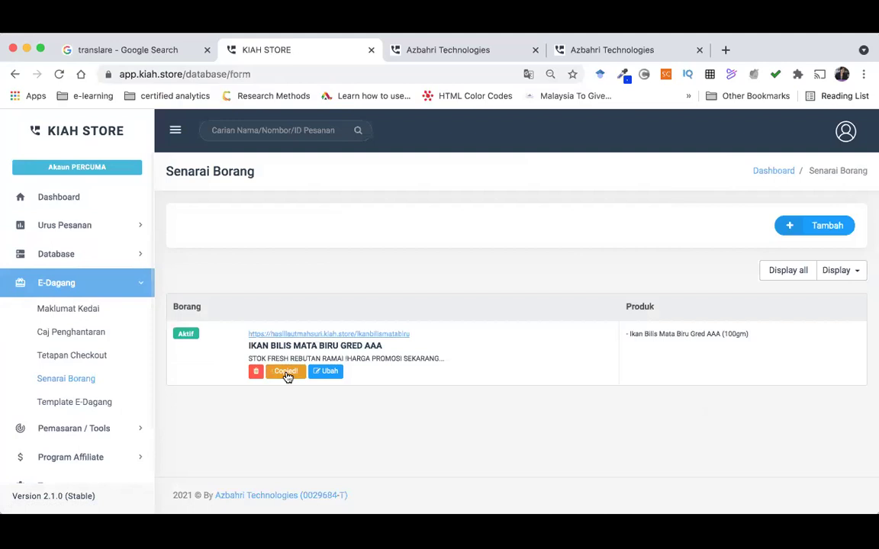
- Open the copied form link, hasillautmahsuri.kiah.store/ikanbilismatabiru, in an Incognito window
left_click(724, 50)
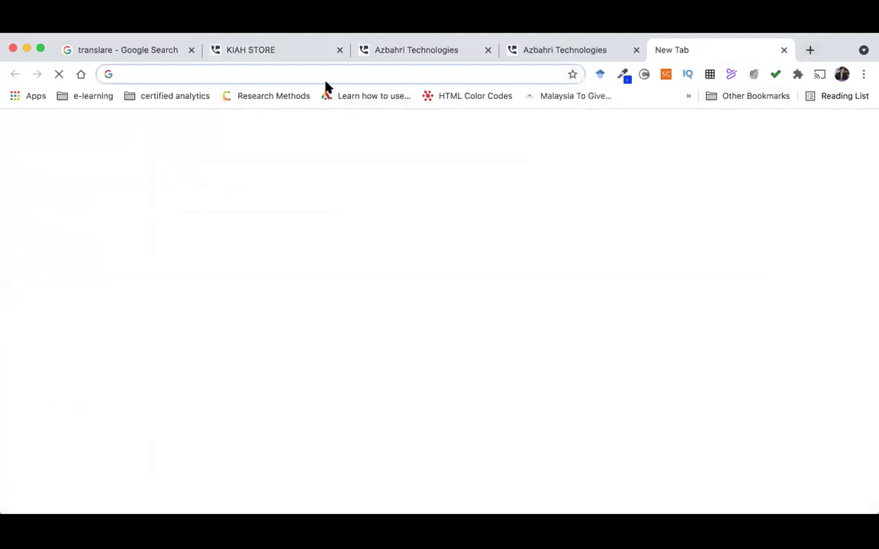
key("super+v")
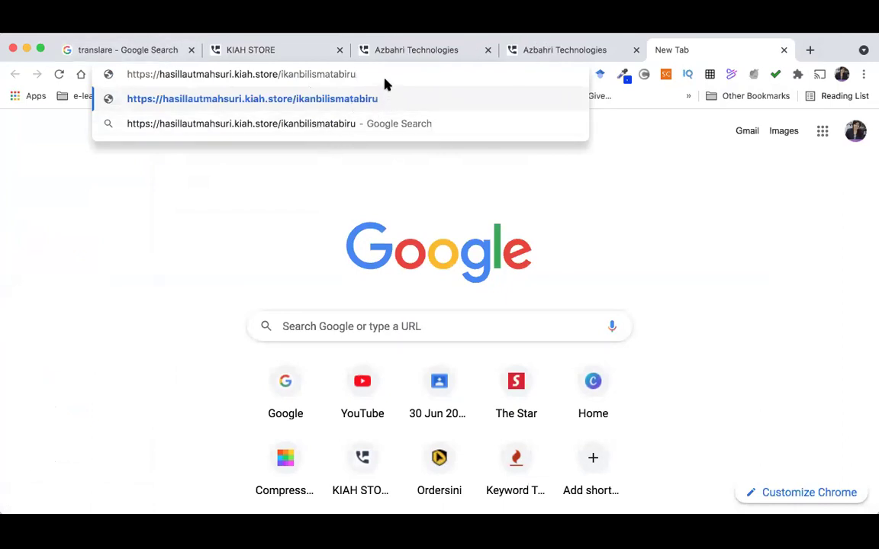
left_click(74, 241)
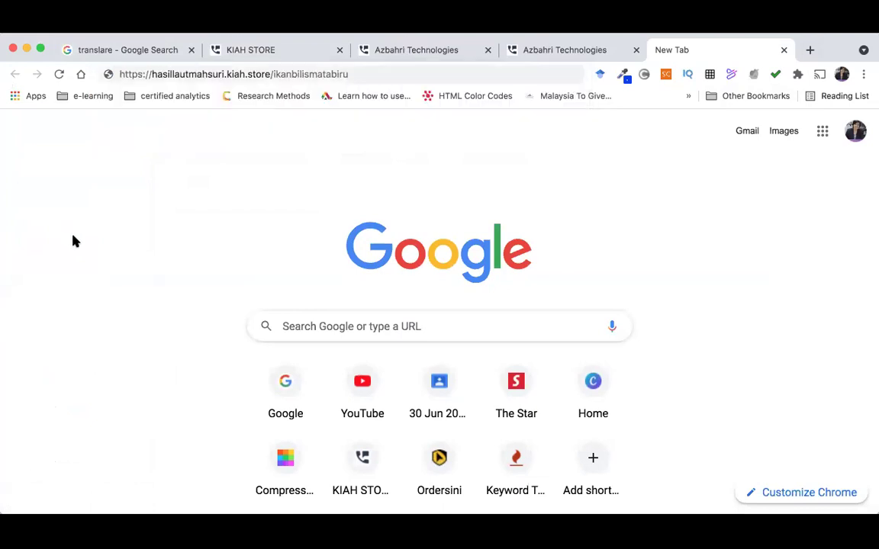
left_click(380, 77)
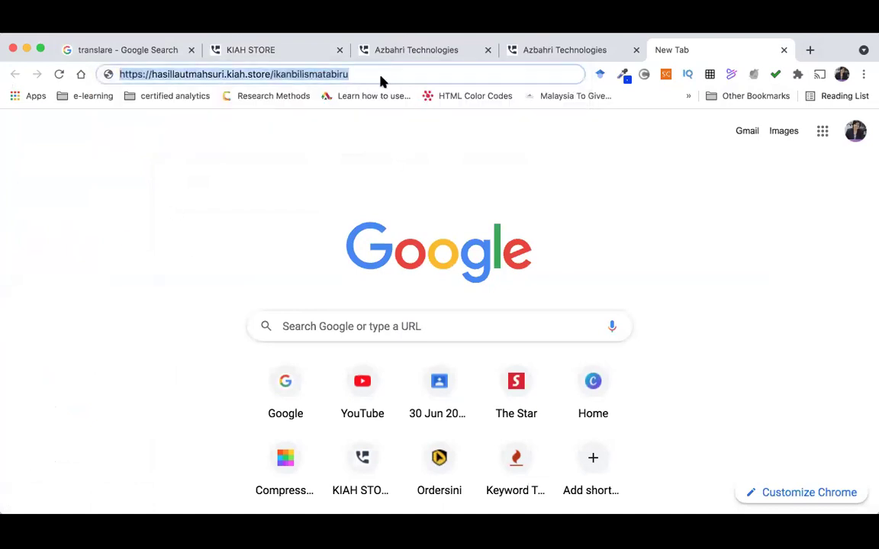
left_click_drag(367, 71, 106, 69)
key("BackSpace")
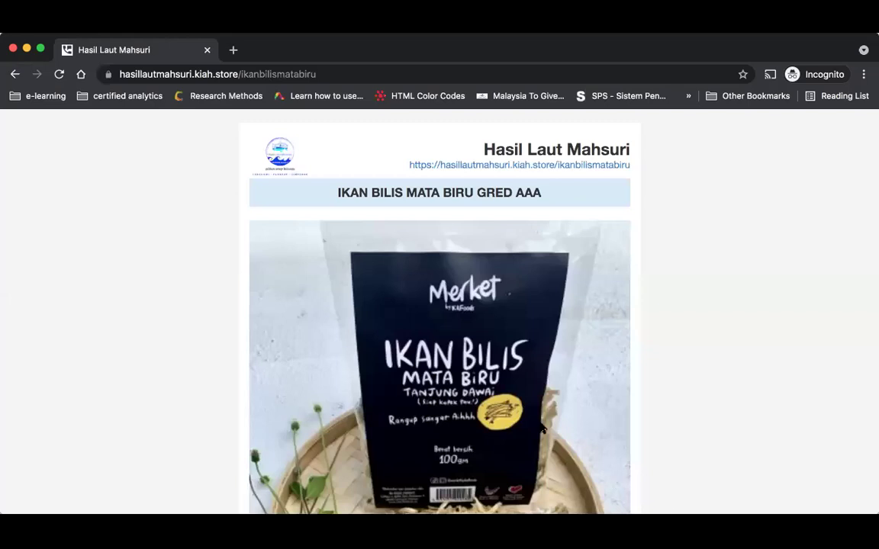
- Examine the order form's product image, description, customer detail fields, quantity options and payment summary
scroll(441, 305, "down", 3)
scroll(440, 259, "up", 3)
scroll(499, 440, "down", 7)
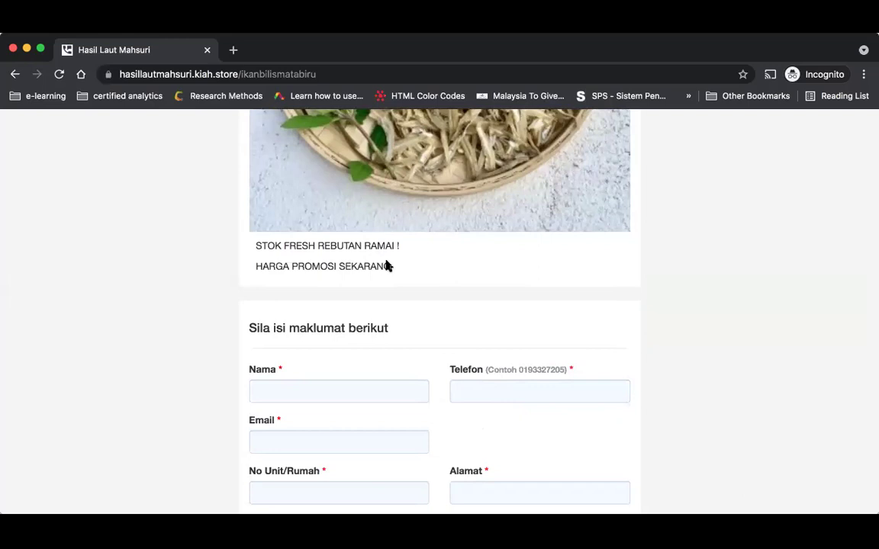
scroll(449, 289, "down", 5)
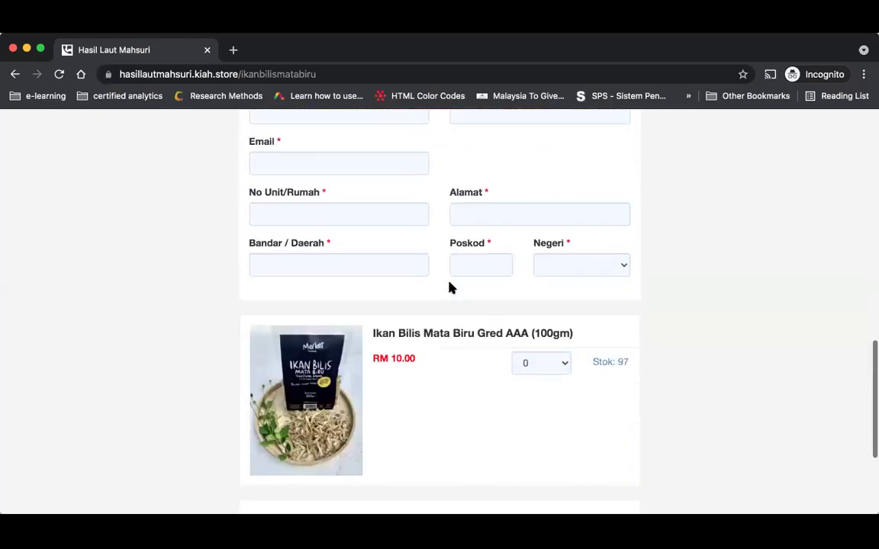
left_click(567, 279)
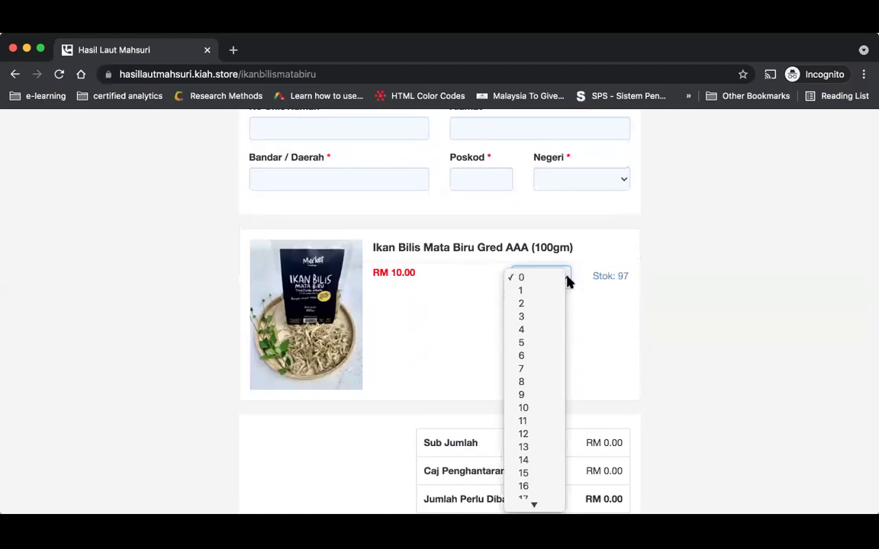
left_click(567, 281)
scroll(374, 317, "down", 3)
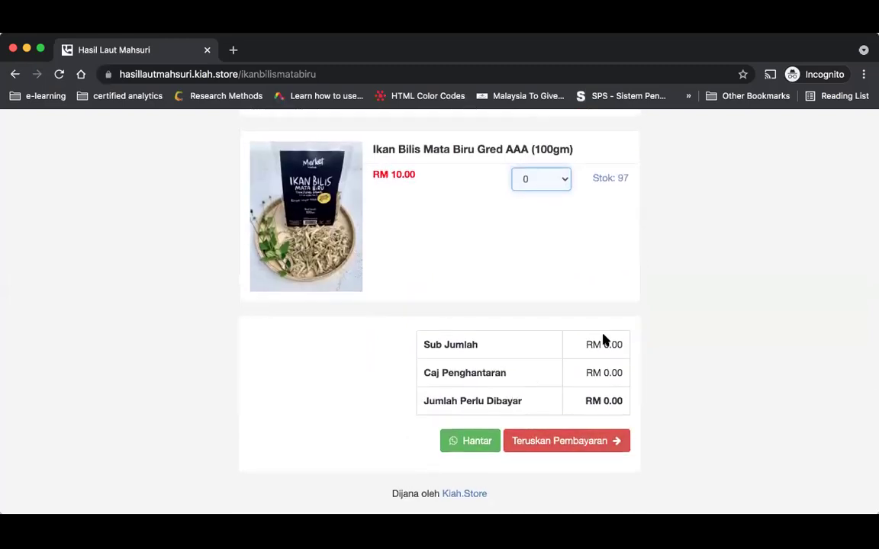
scroll(604, 337, "up", 3)
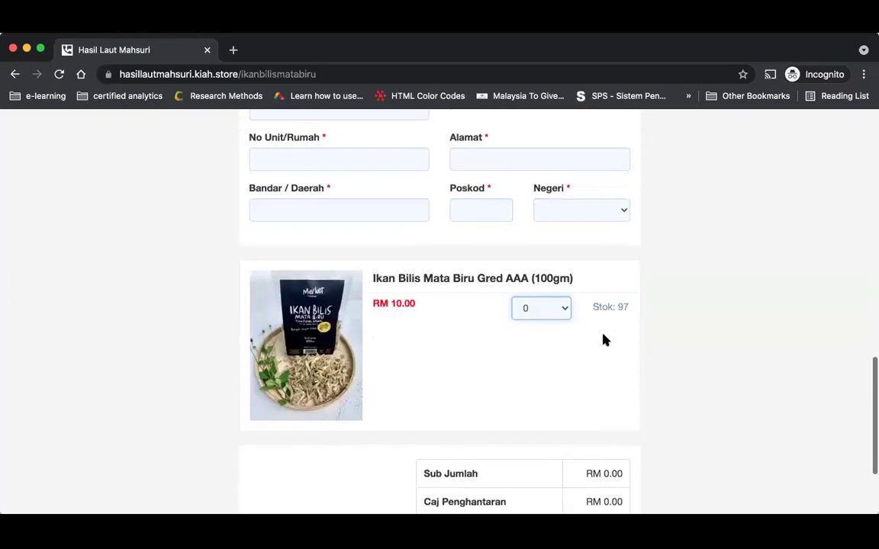
- Set the quantity of Ikan Bilis Mata Biru Gred AAA (100gm) to 2 and check the payment summary
left_click(565, 313)
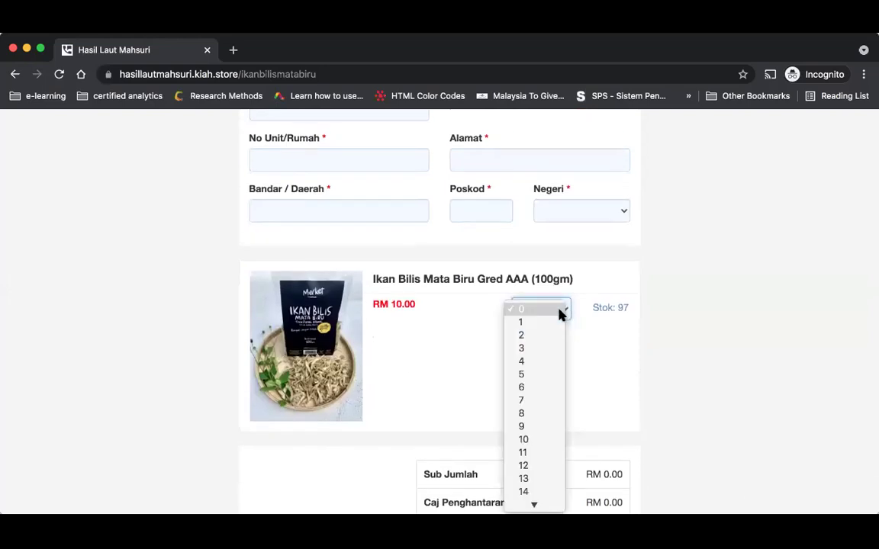
left_click(555, 334)
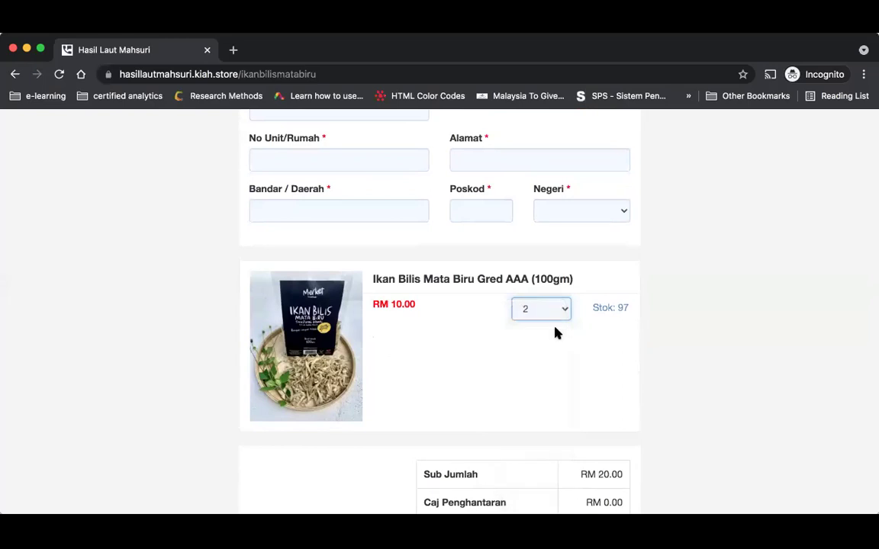
scroll(565, 367, "down", 2)
scroll(569, 384, "down", 1)
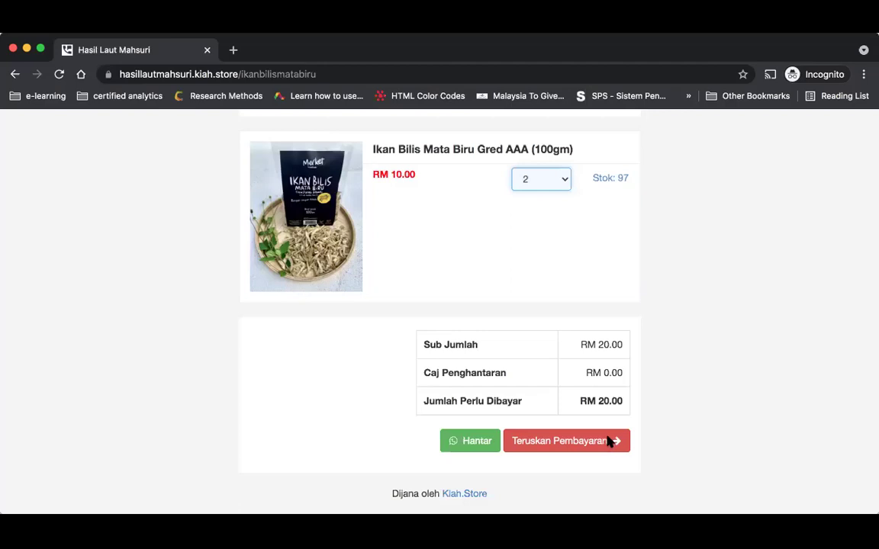
- Try to proceed to payment with the customer detail fields left blank
scroll(357, 282, "up", 1)
scroll(357, 282, "up", 2)
scroll(357, 281, "down", 2)
left_click(562, 442)
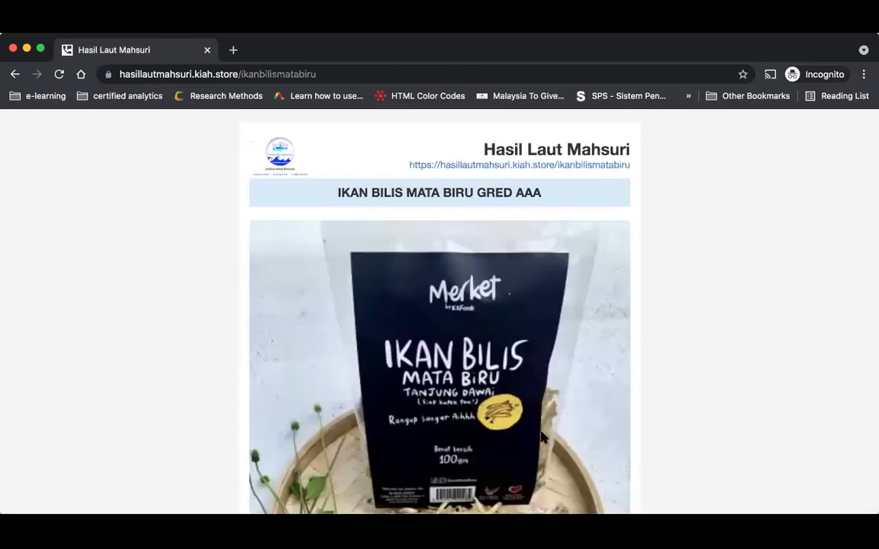
- Fill in the order form's customer name, phone, email and address fields from a saved address entry
scroll(560, 443, "down", 2)
scroll(345, 359, "down", 11)
scroll(346, 358, "up", 8)
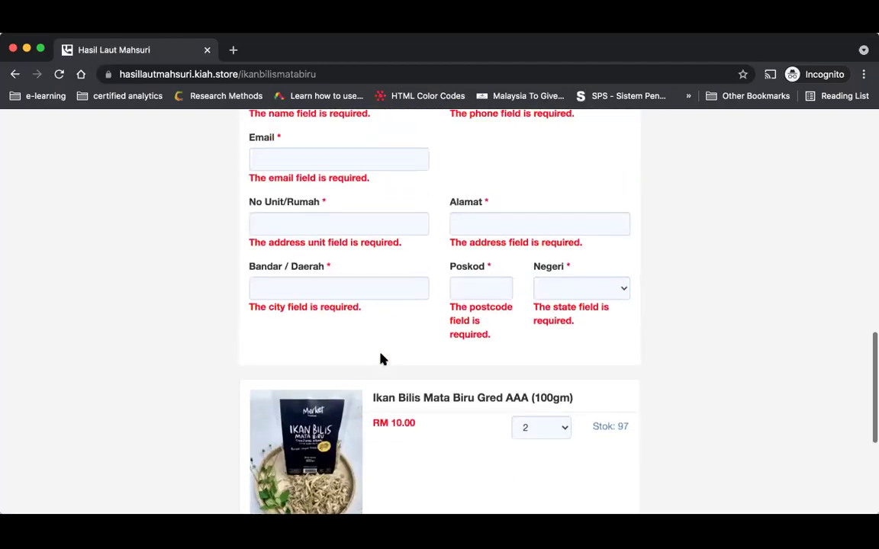
left_click(291, 436)
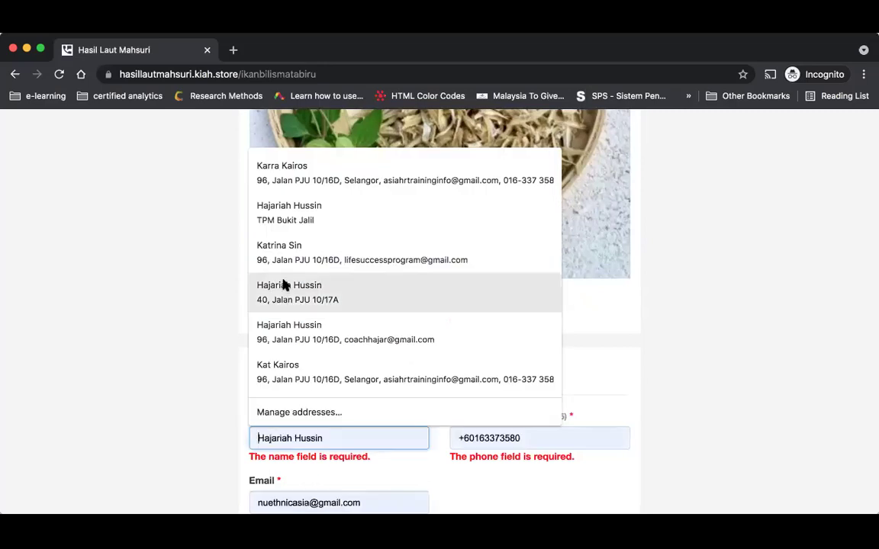
left_click(284, 162)
scroll(588, 474, "down", 6)
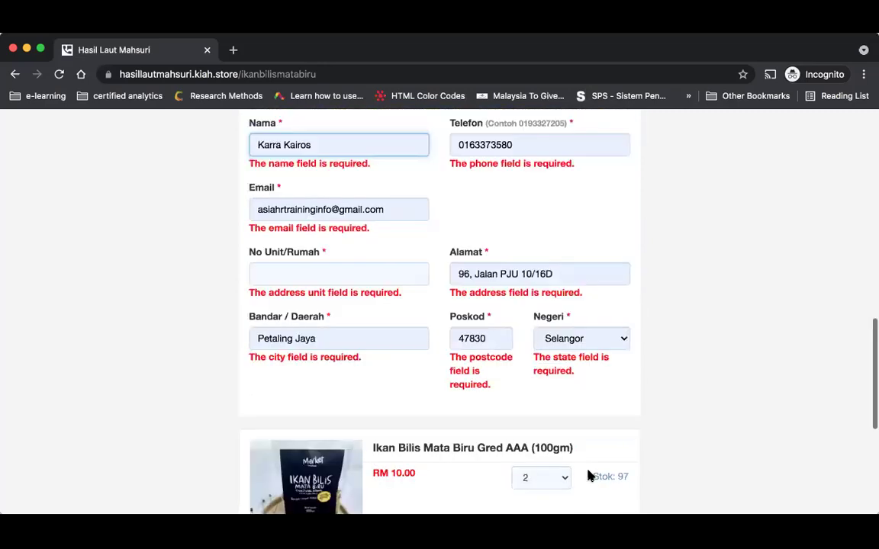
- Enter the customer's house number in the unit field and proceed to payment
scroll(589, 475, "up", 4)
left_click(355, 269)
type("96\\")
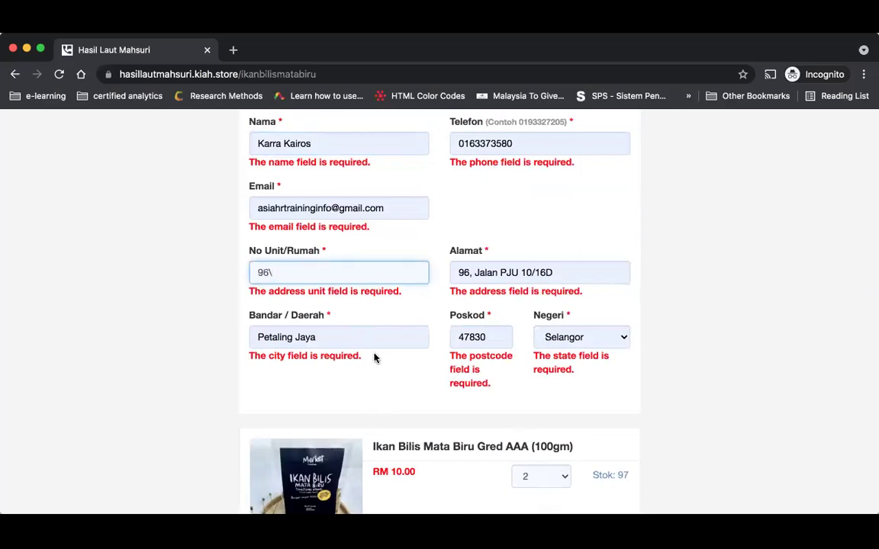
key("BackSpace")
key("BackSpace")
scroll(653, 366, "down", 5)
left_click(568, 440)
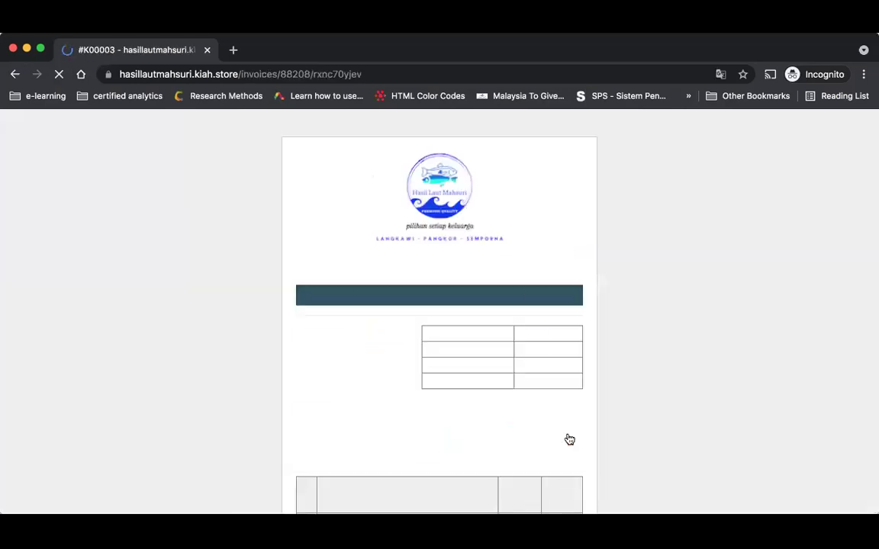
- Examine the invoice's order status, customer details, ordered items, total and payment section
scroll(538, 305, "down", 1)
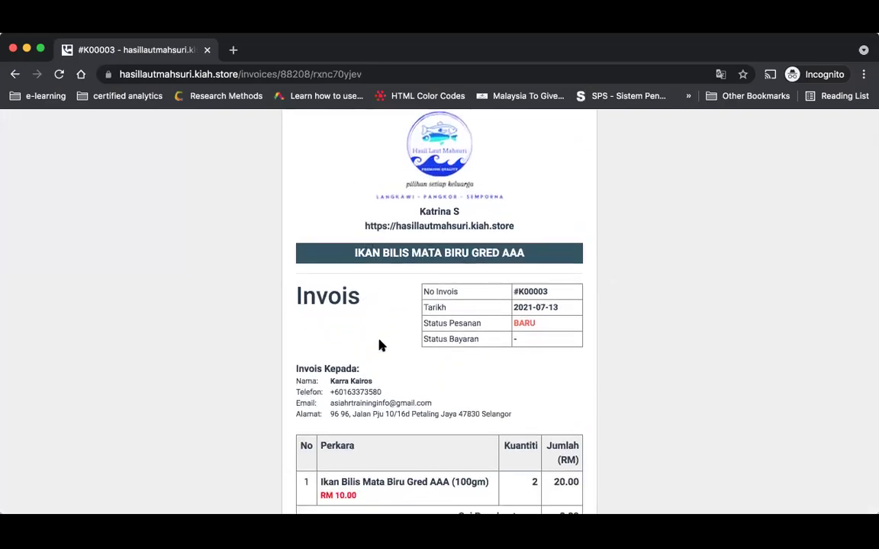
scroll(377, 415, "down", 2)
scroll(377, 416, "down", 2)
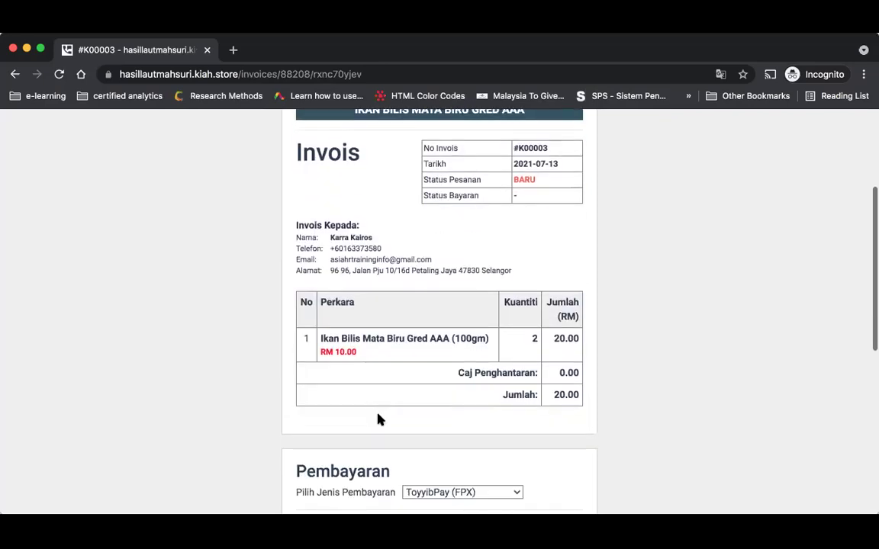
scroll(410, 402, "down", 2)
scroll(326, 349, "down", 3)
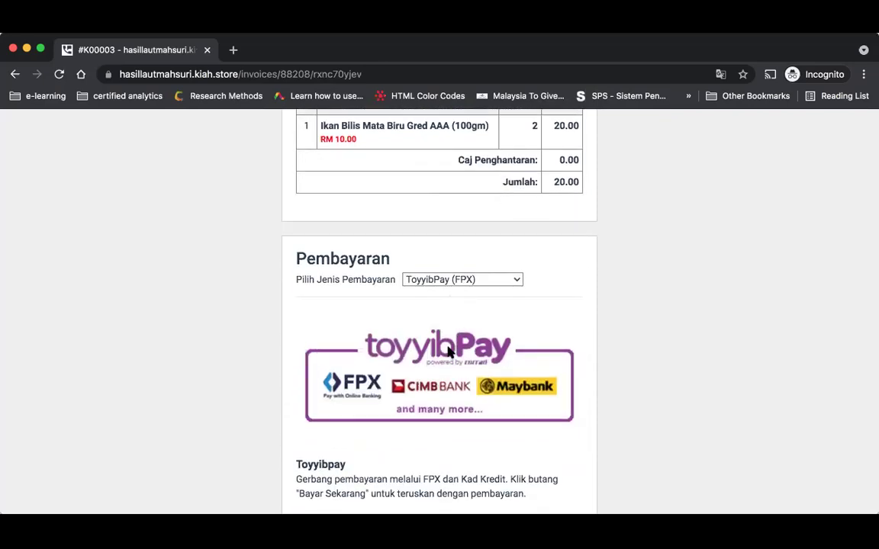
scroll(460, 419, "down", 3)
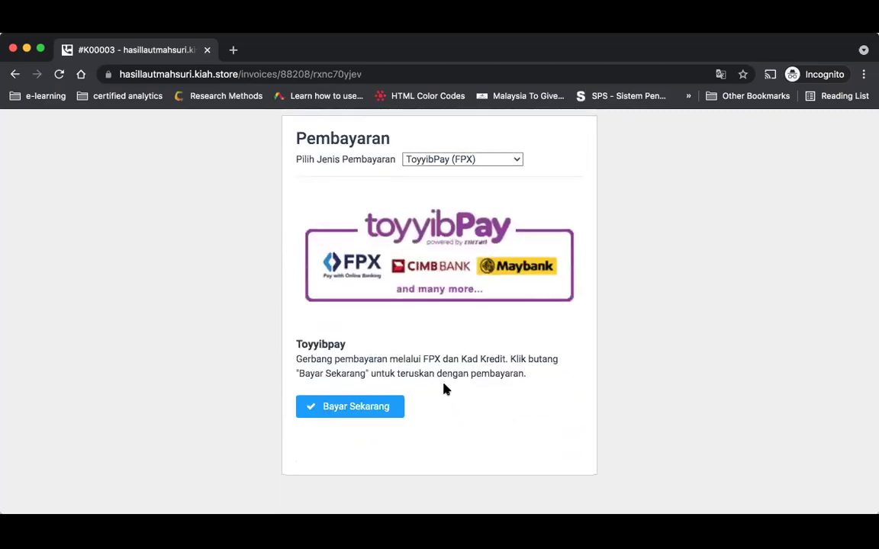
scroll(429, 412, "up", 10)
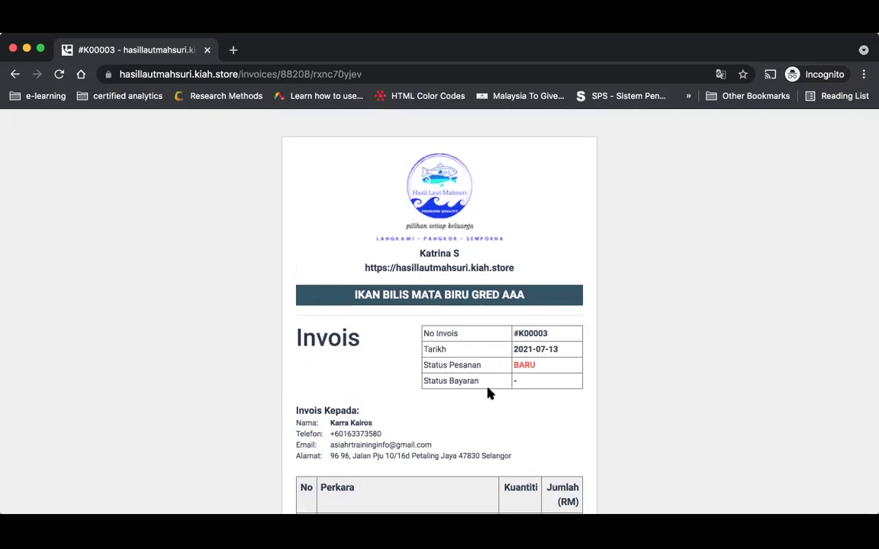
scroll(488, 392, "down", 10)
- Proceed to the invoice's ToyyibPay payment page and choose Maybank2U as the online banking option
left_click(347, 347)
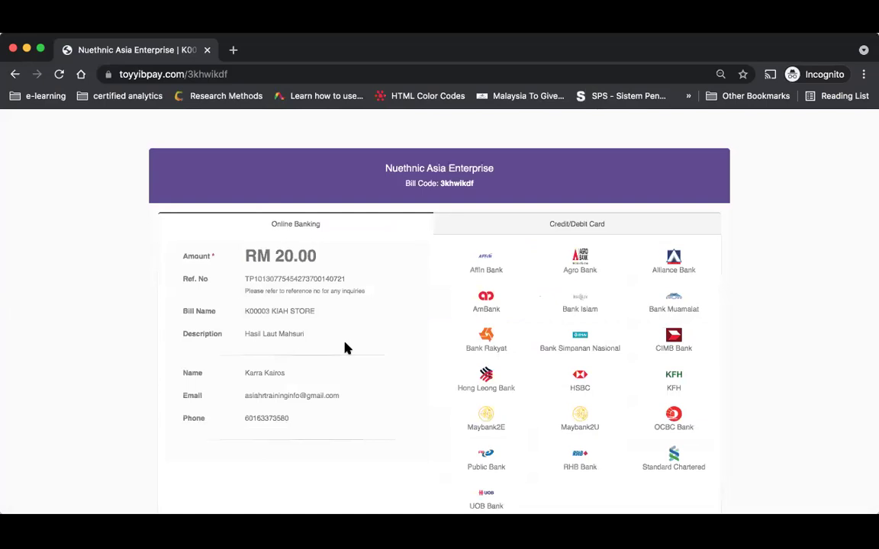
left_click_drag(263, 369, 244, 369)
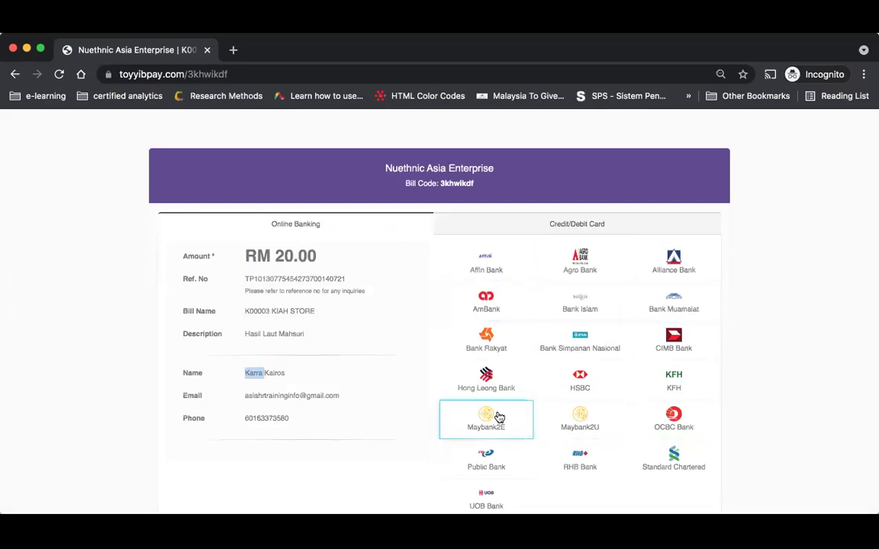
scroll(479, 413, "down", 2)
scroll(481, 413, "up", 2)
scroll(481, 412, "up", 1)
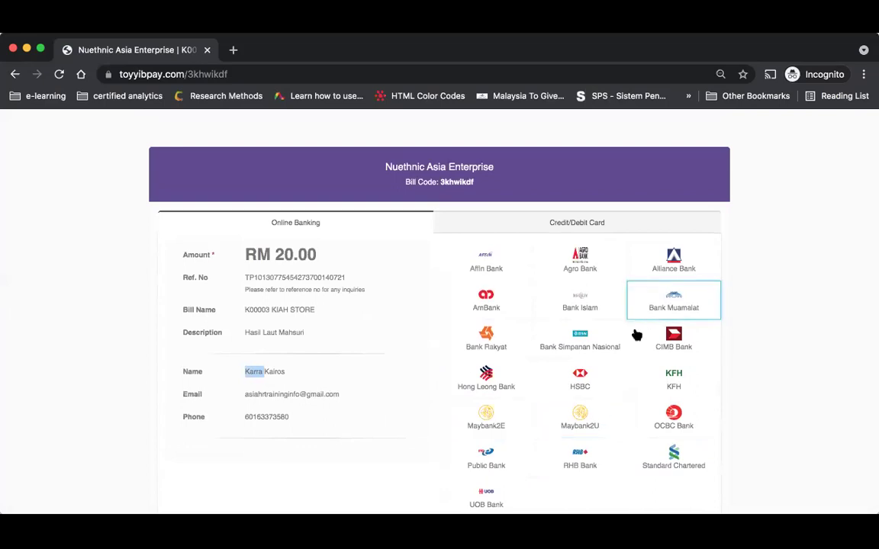
left_click(601, 415)
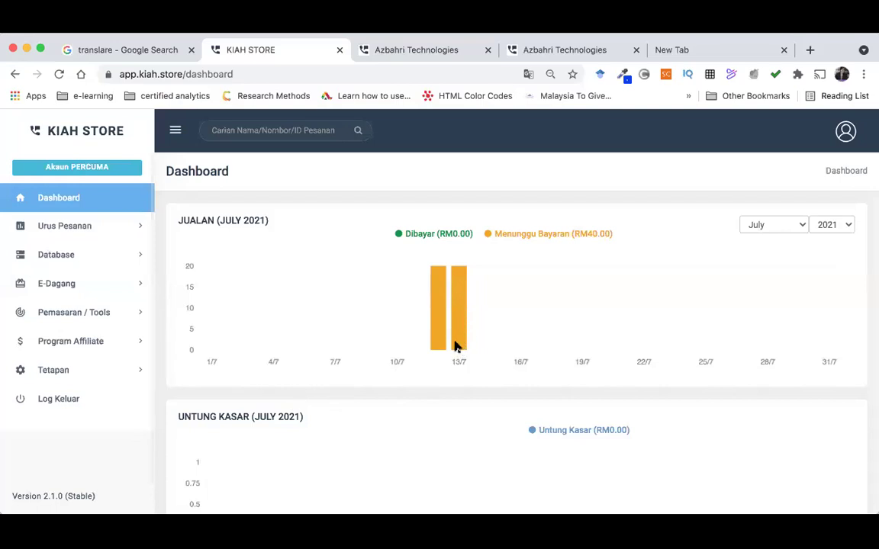
- Open the new orders list from the store dashboard and check the Ikan Bilis order's payment status
scroll(455, 350, "down", 1)
scroll(454, 353, "down", 7)
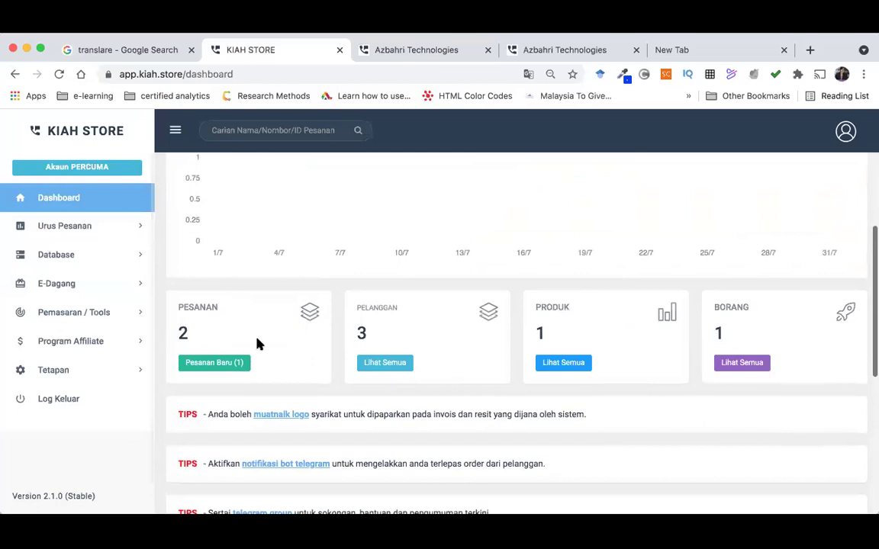
left_click(203, 367)
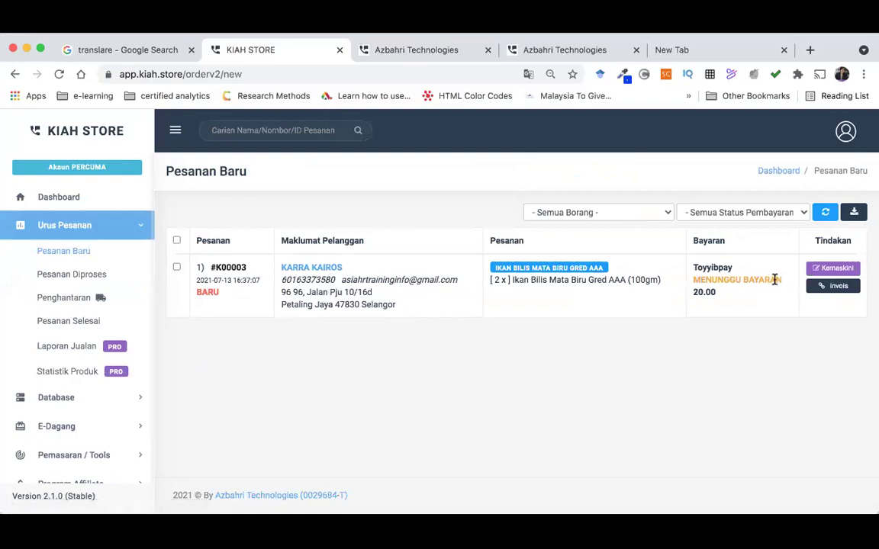
left_click_drag(784, 283, 695, 281)
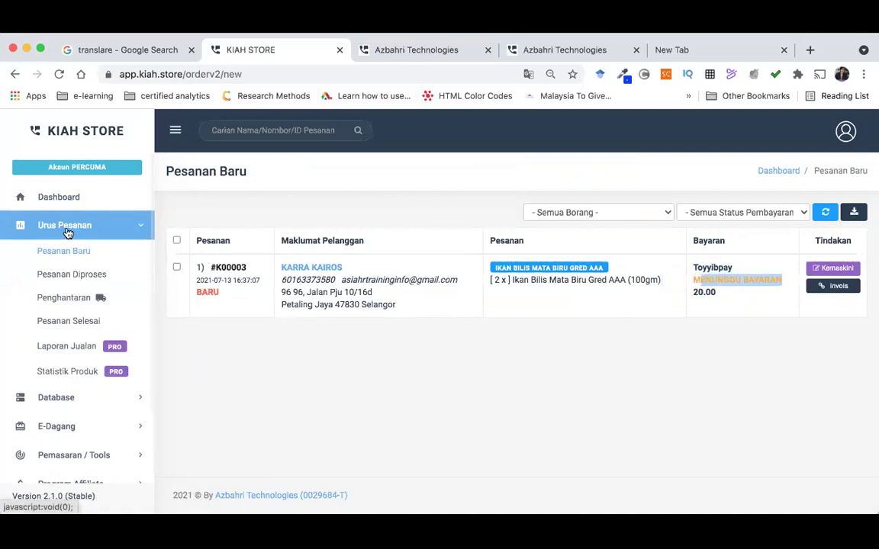
- Return to the dashboard and examine the July 2021 sales and gross profit charts and the order, customer, product and form summaries
left_click(70, 201)
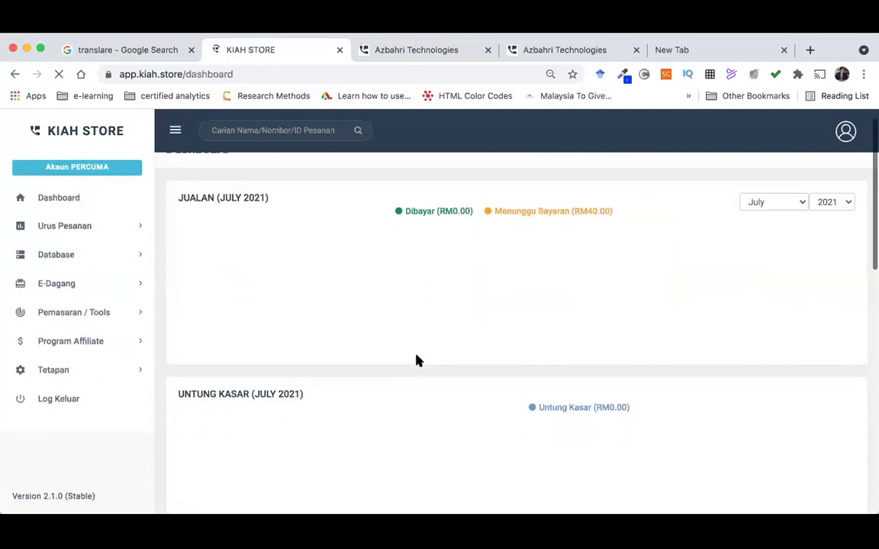
scroll(416, 360, "down", 3)
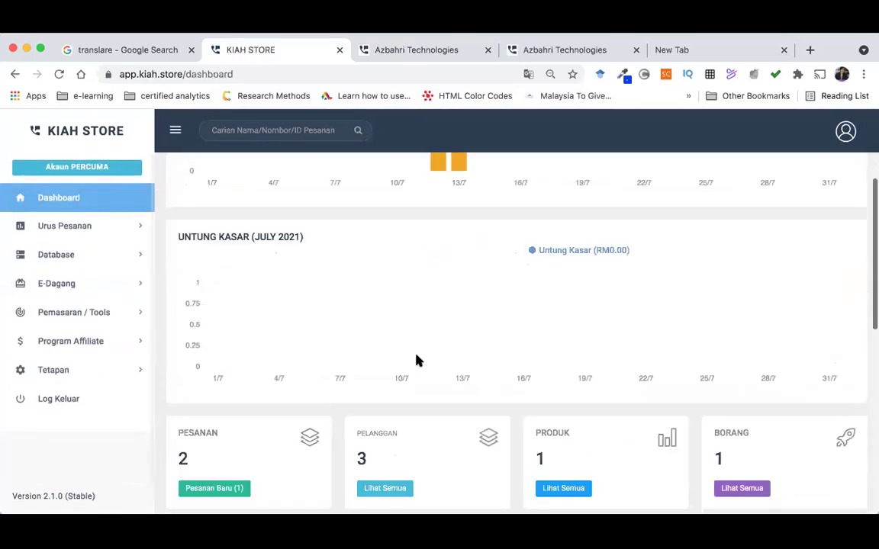
scroll(416, 360, "up", 3)
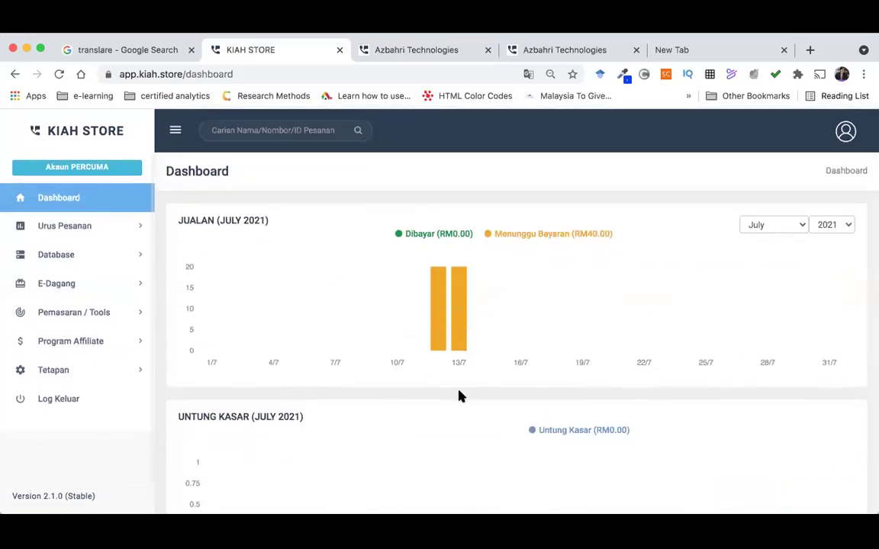
scroll(462, 427, "down", 3)
scroll(464, 319, "up", 3)
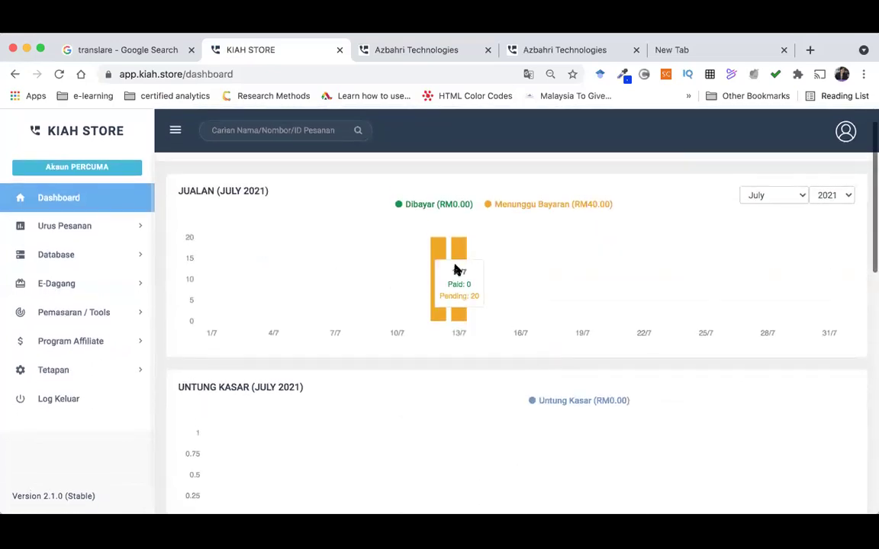
scroll(437, 447, "down", 3)
scroll(437, 449, "down", 2)
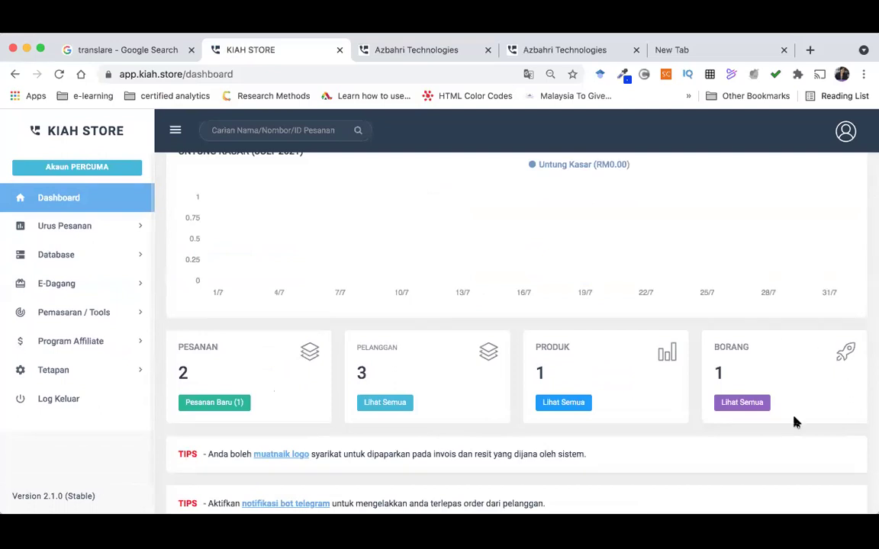
scroll(329, 405, "down", 1)
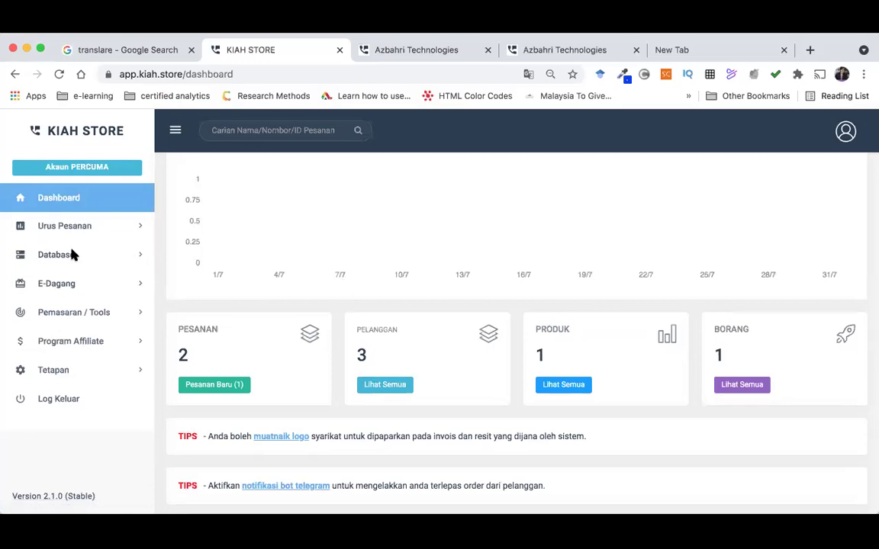
- Start a new product in the product list and name it Ikan Bilis GRED 5STAR
left_click(137, 255)
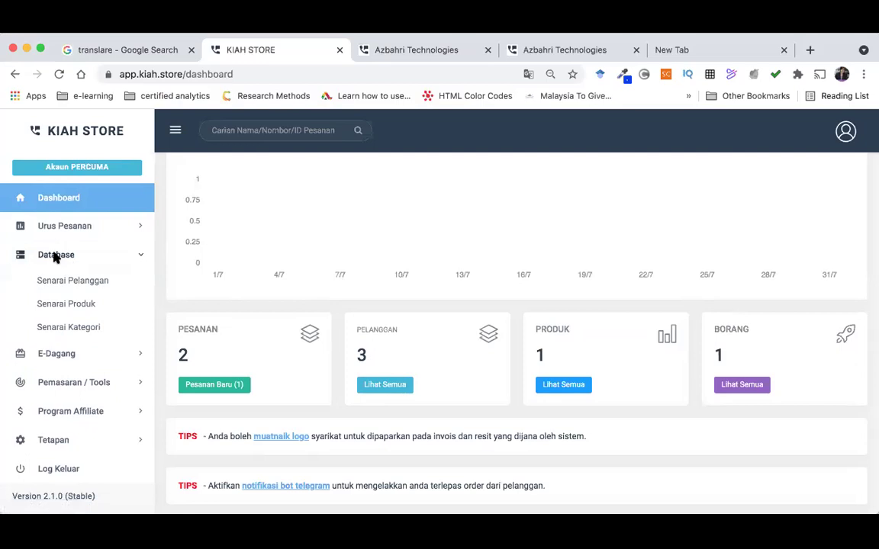
left_click(66, 305)
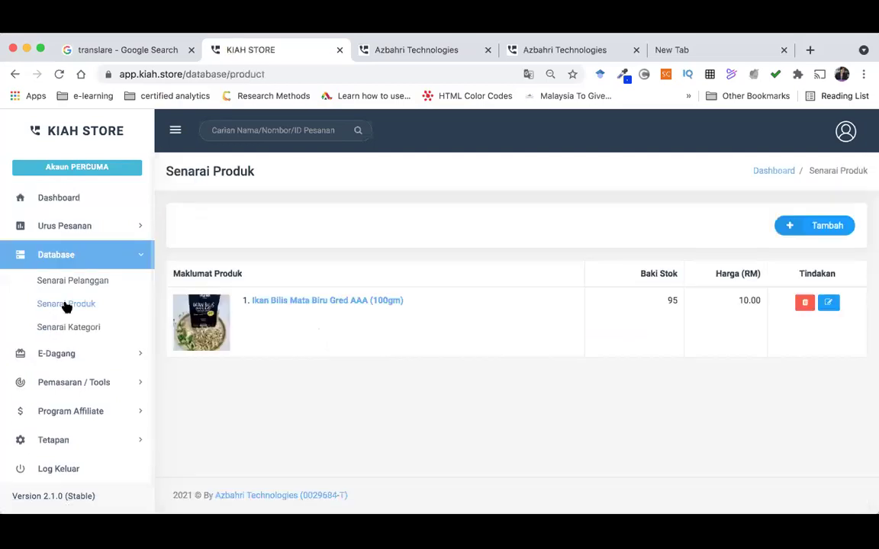
left_click(788, 227)
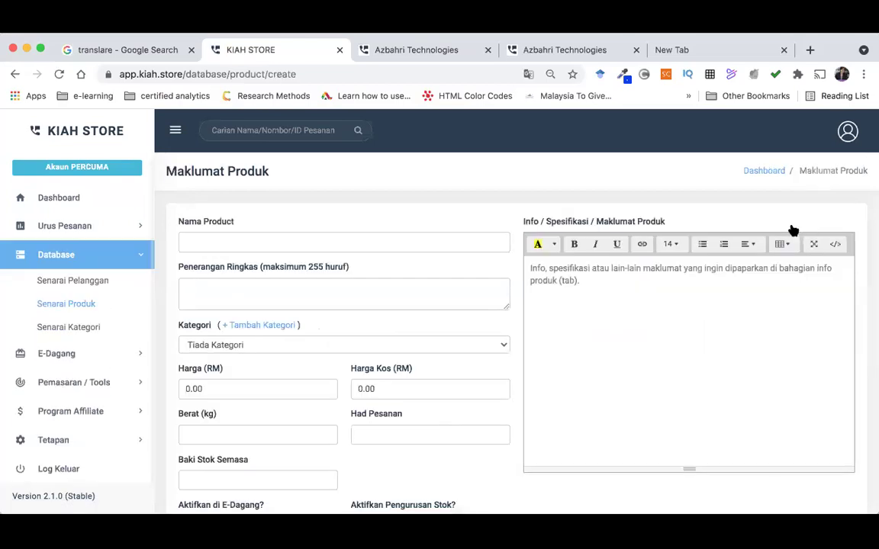
left_click(266, 238)
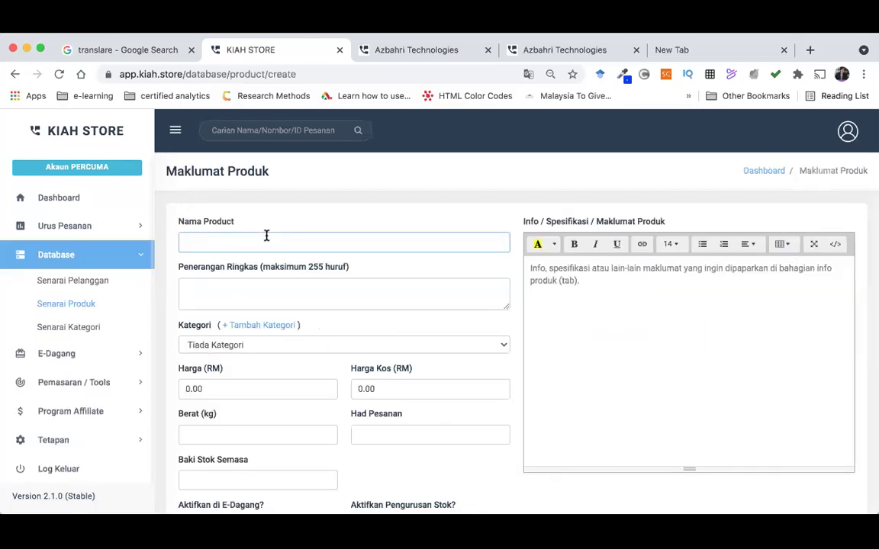
type("Ikan Bilis GRED")
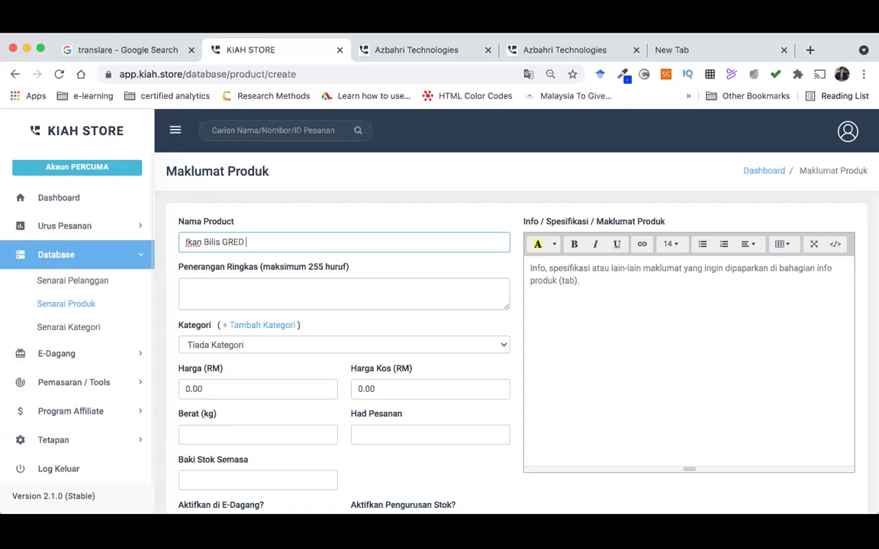
type("TAR")
left_click(297, 303)
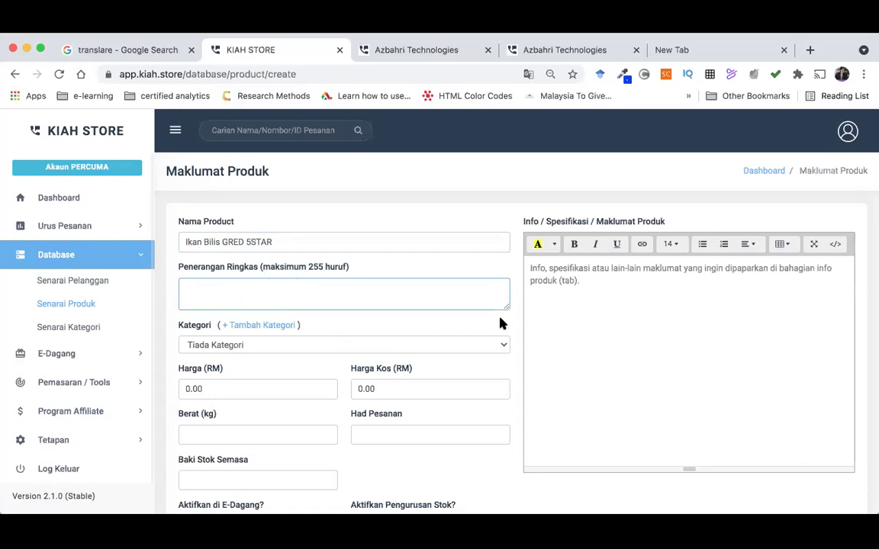
- Check the category options offered for the new product and highlight Ikan Bilis in its name
left_click(503, 347)
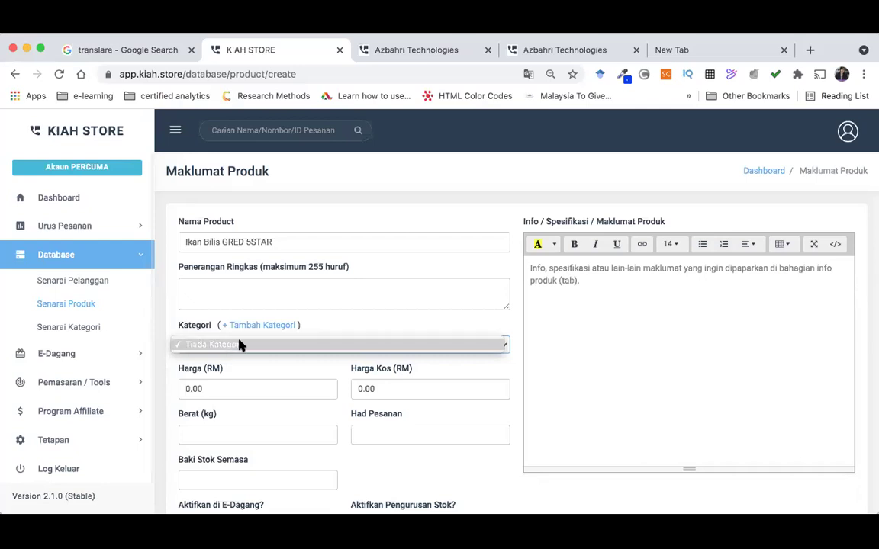
left_click(402, 313)
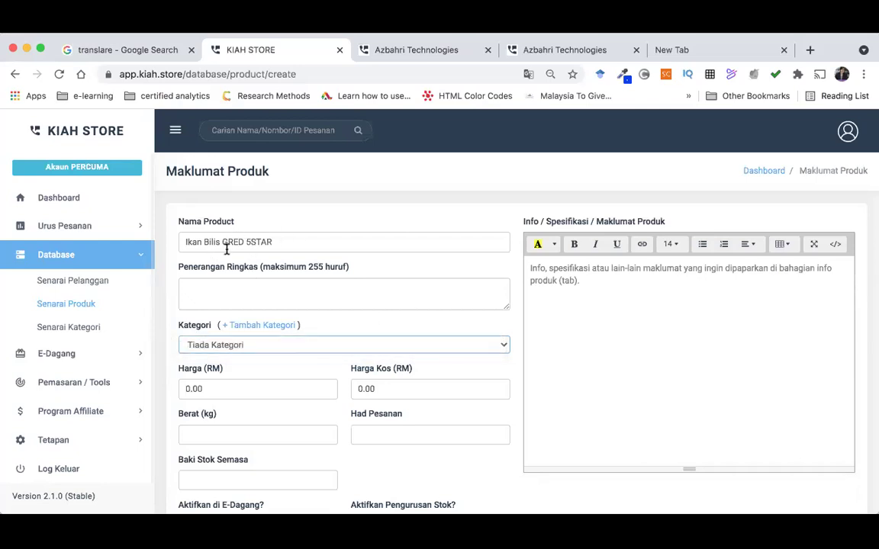
left_click_drag(185, 240, 222, 242)
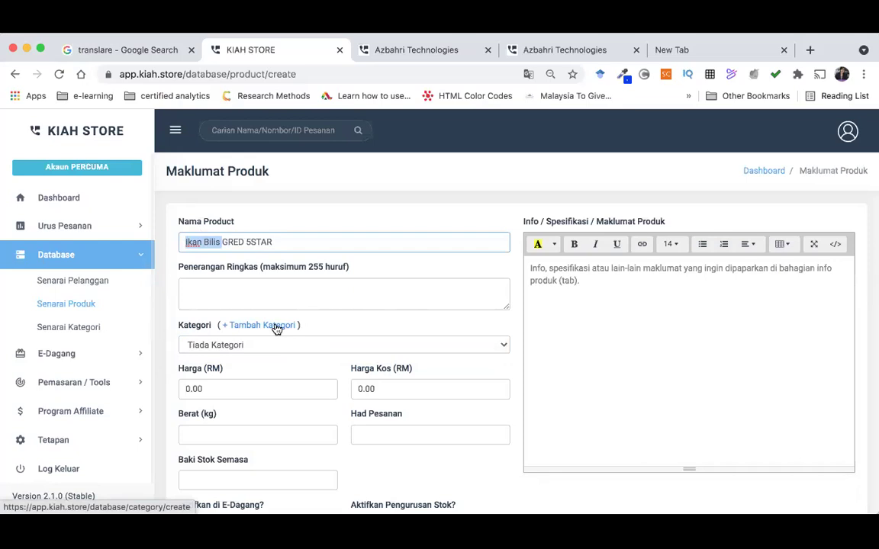
- Create a product category named Ikan Bilis in the category list and save it
left_click(83, 329)
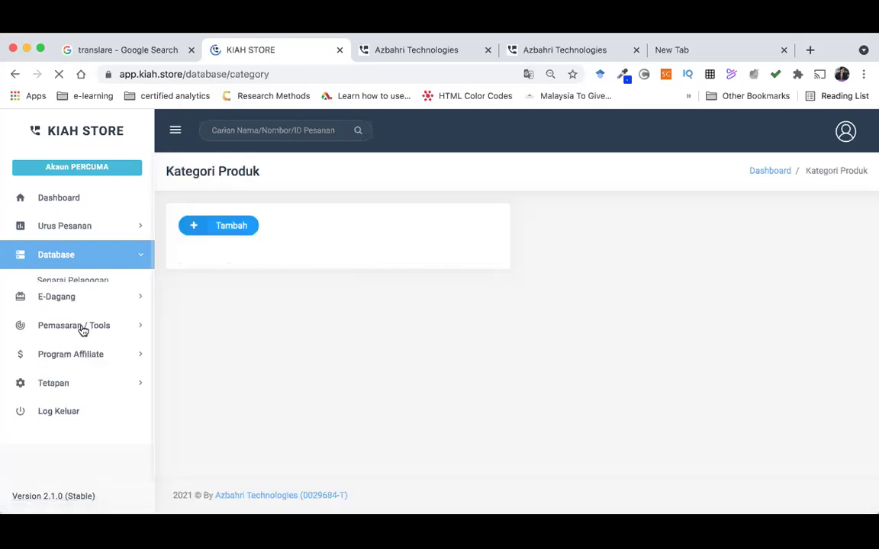
left_click(232, 227)
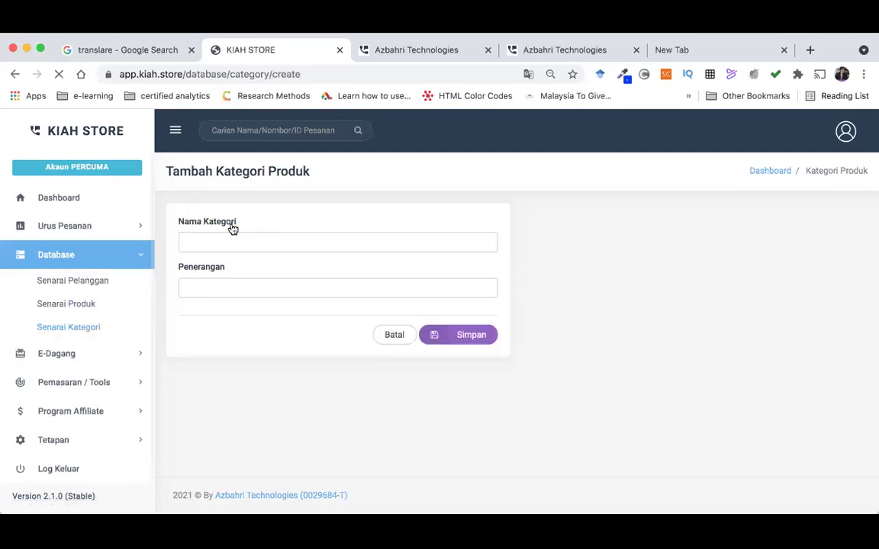
left_click(235, 241)
type("Ikan")
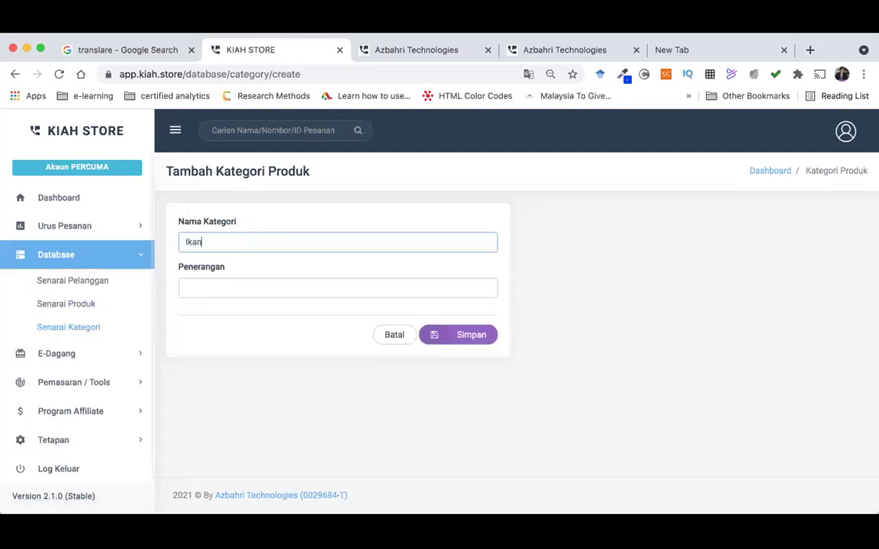
type(" Bilis")
left_click(472, 337)
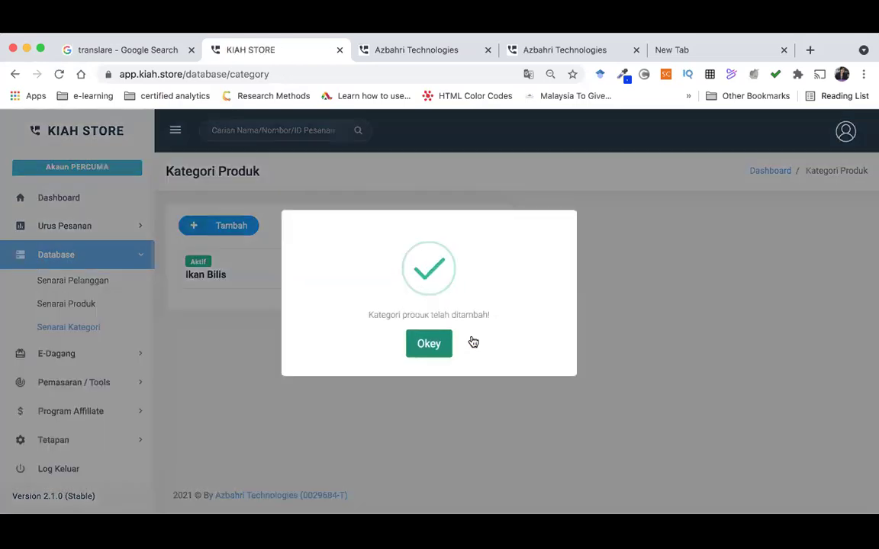
left_click(428, 348)
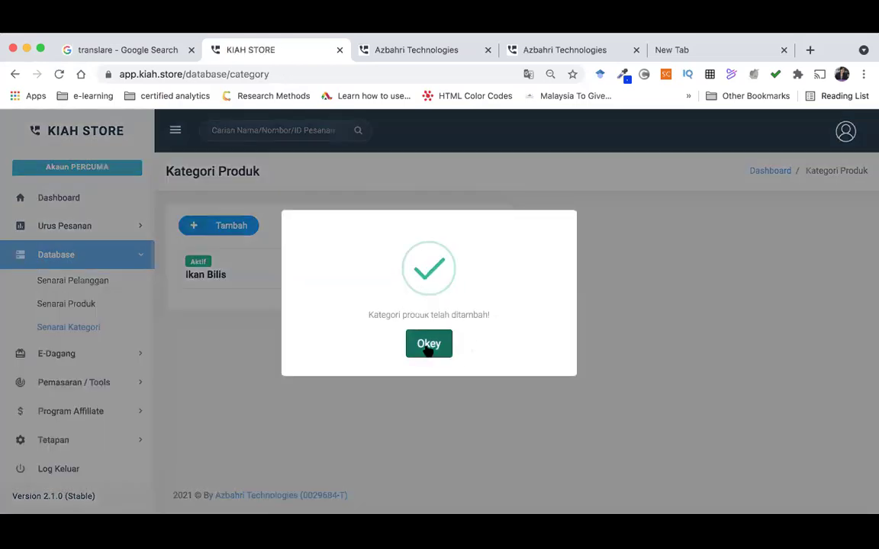
- Add a second product category named Udang Kering and save it
left_click(197, 229)
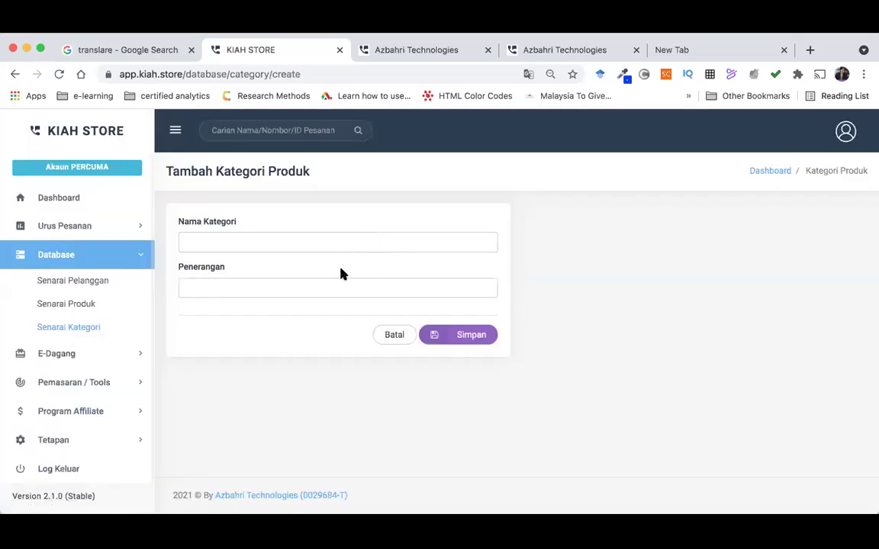
left_click(274, 235)
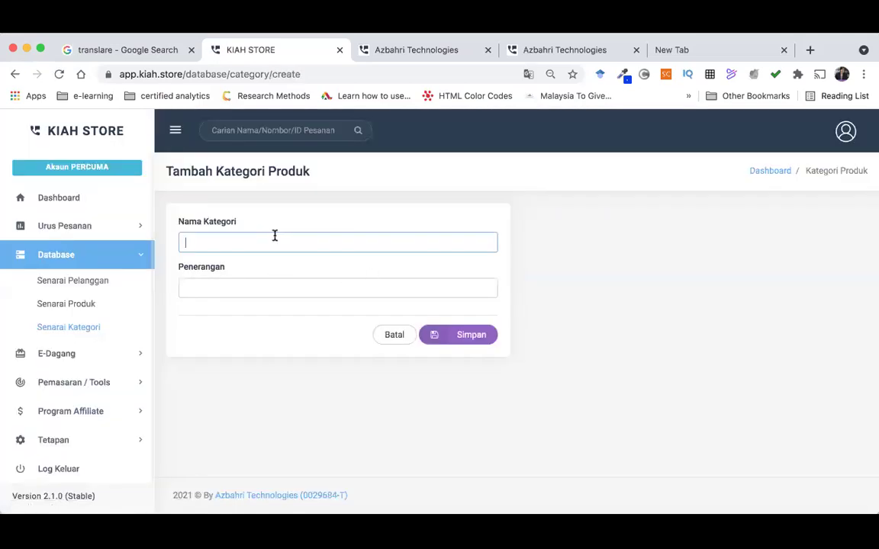
type("Udang Kering")
left_click(470, 336)
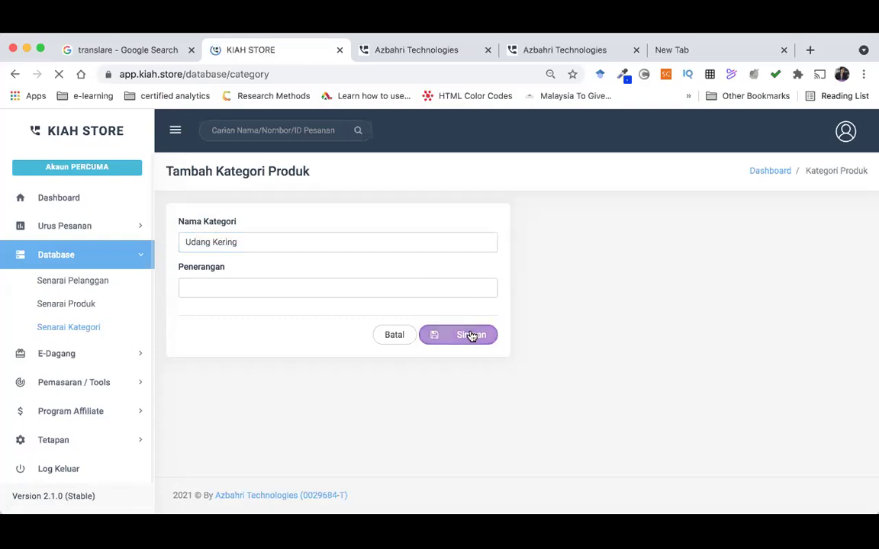
left_click(429, 345)
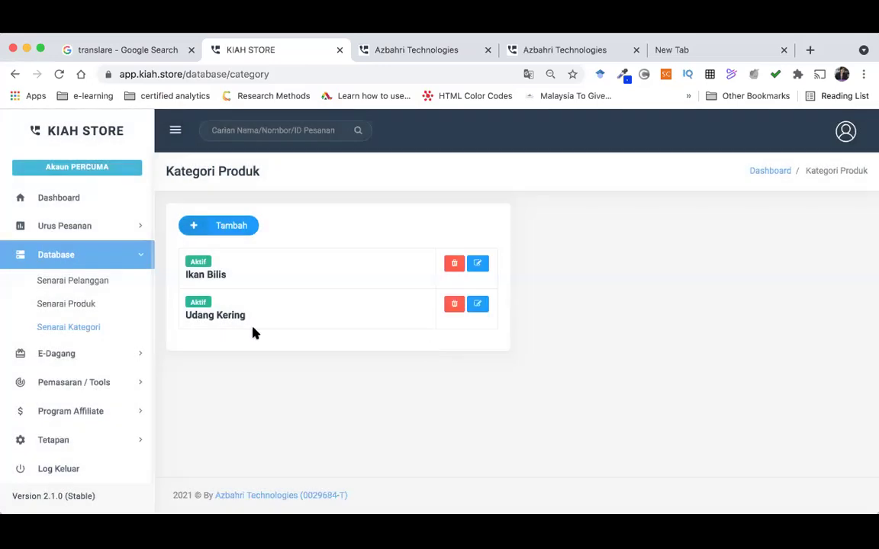
- Start a new product in the product list, name it Ikan Bilis Gred 5Star and assign it to the Ikan Bilis category
left_click(76, 305)
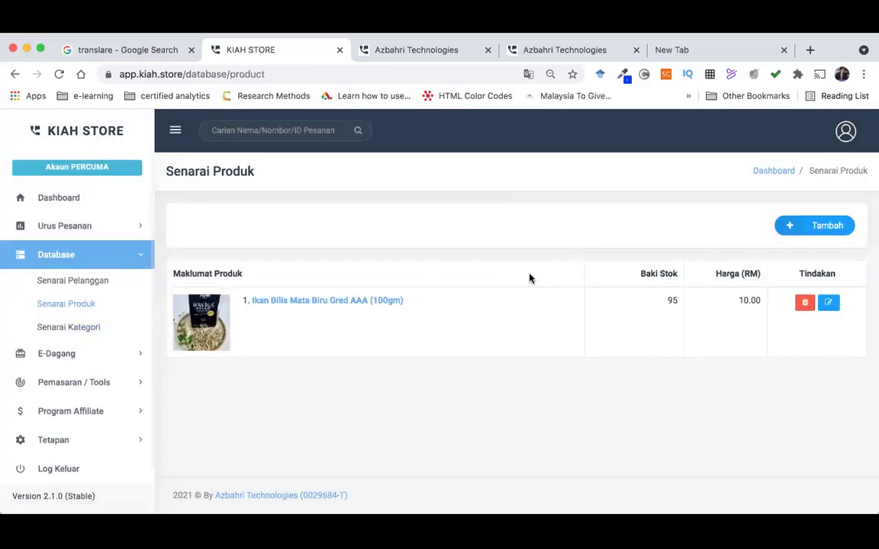
left_click(785, 226)
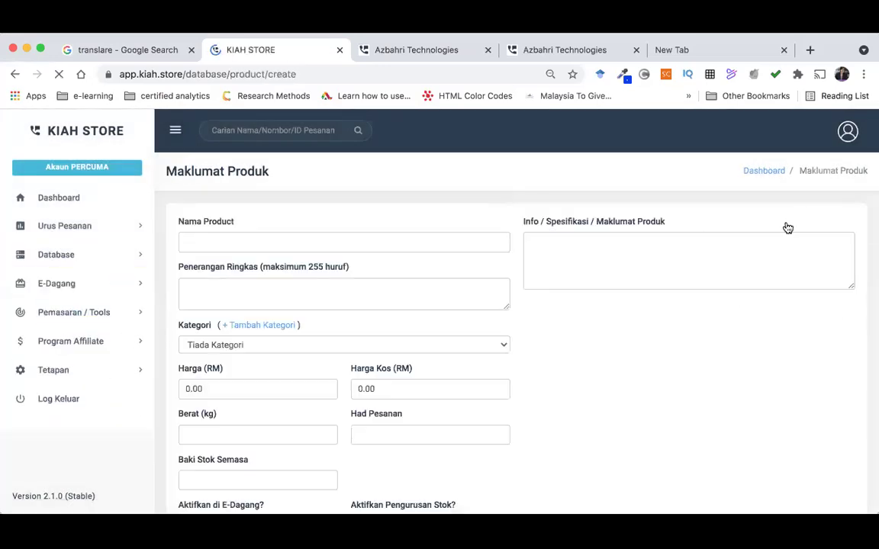
left_click(237, 241)
type("Ikan Bilis Gred 5Sta")
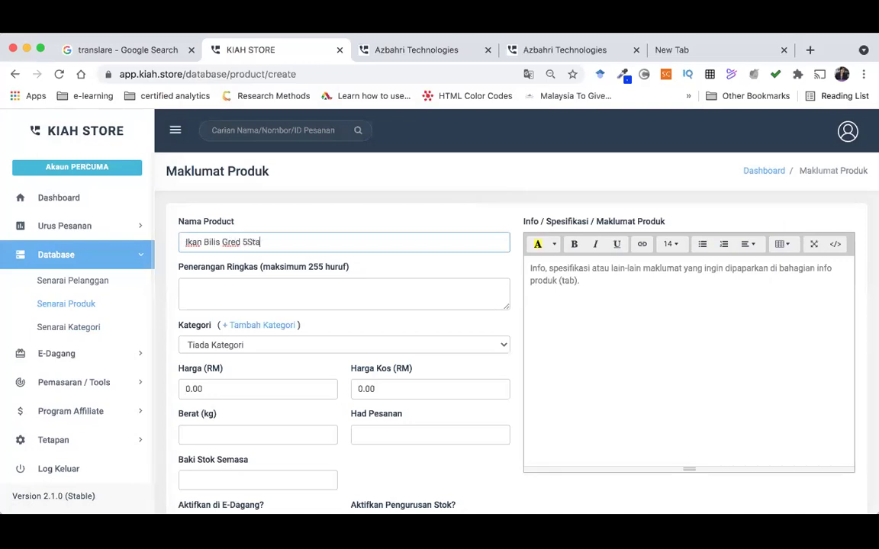
type("r")
left_click(268, 290)
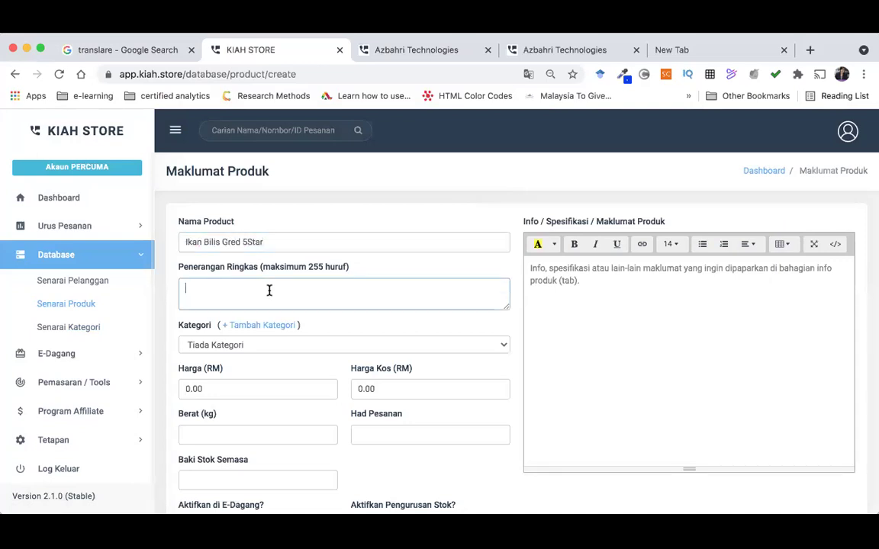
left_click(281, 349)
left_click(233, 357)
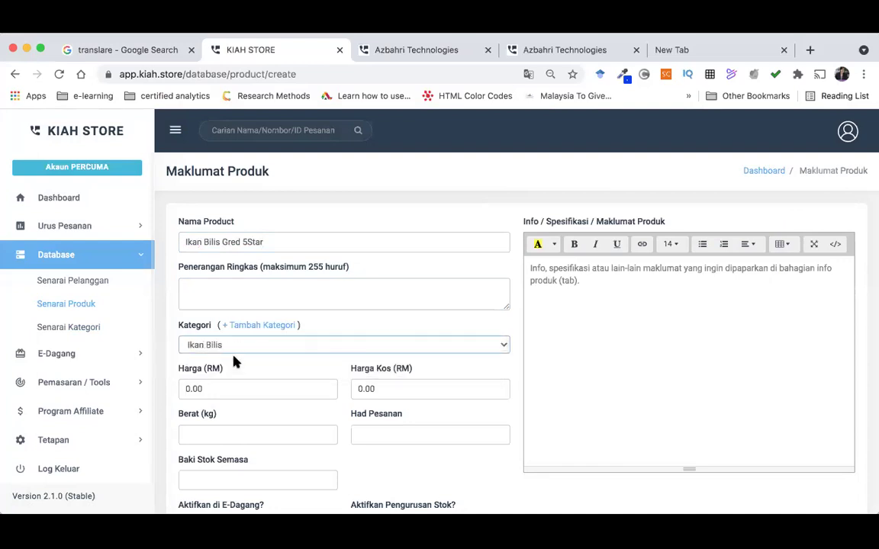
- Append the pack size 100gm to the end of the new product's name
left_click(221, 390)
left_click_drag(221, 392, 170, 393)
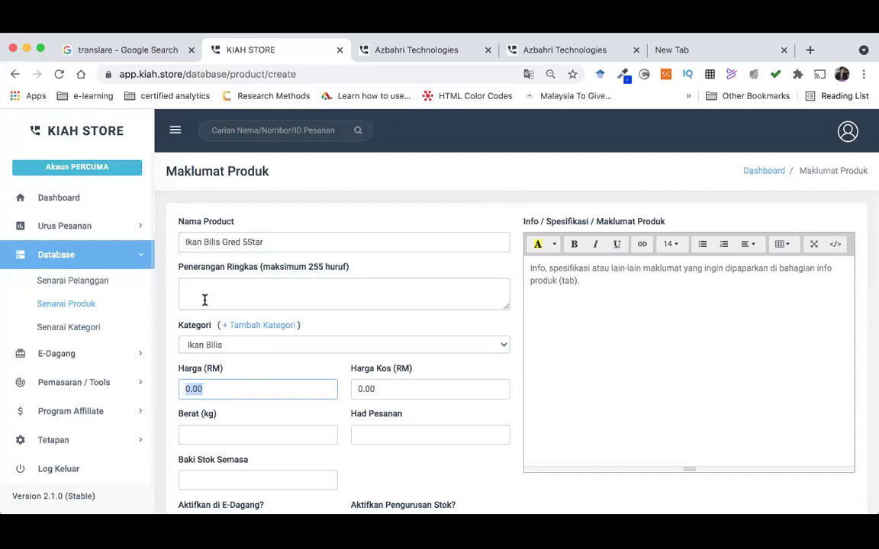
left_click(289, 242)
type("1")
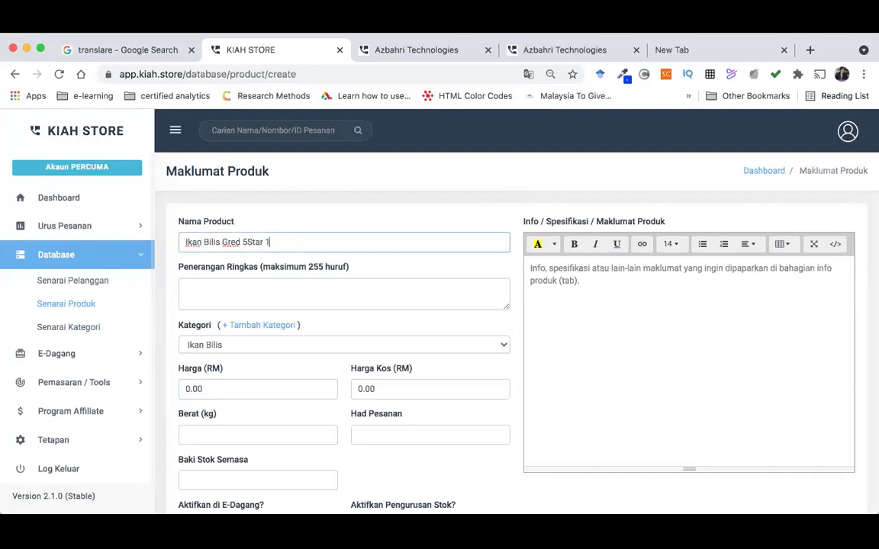
type("00gm")
- Set the new product's selling price to RM 12.00 and its cost price to RM 5.00
left_click(232, 391)
left_click_drag(232, 391, 179, 391)
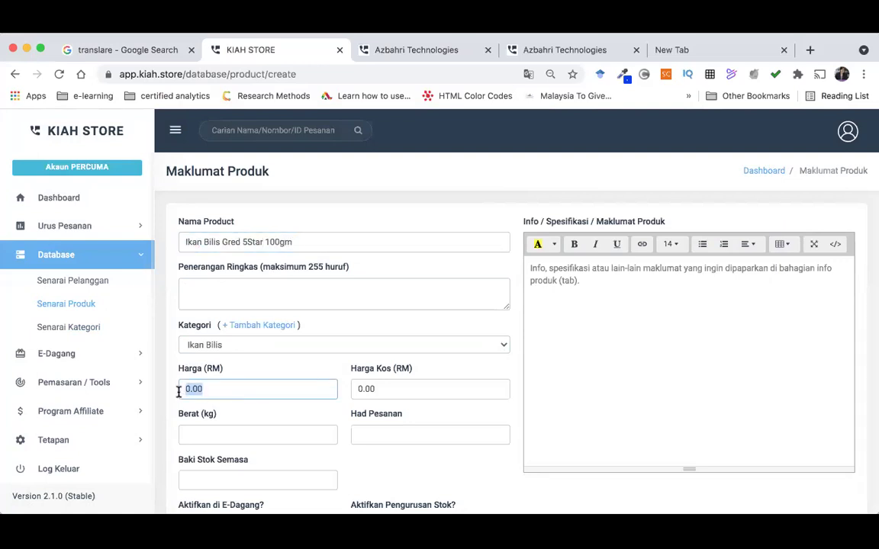
type("12")
key("Tab")
left_click(235, 392)
type(".00")
left_click(380, 390)
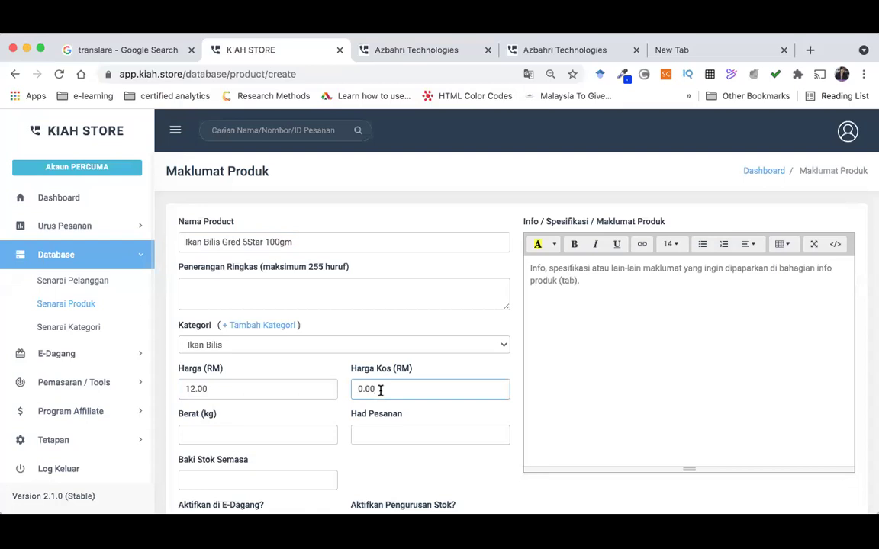
left_click_drag(380, 390, 351, 392)
type("5.00")
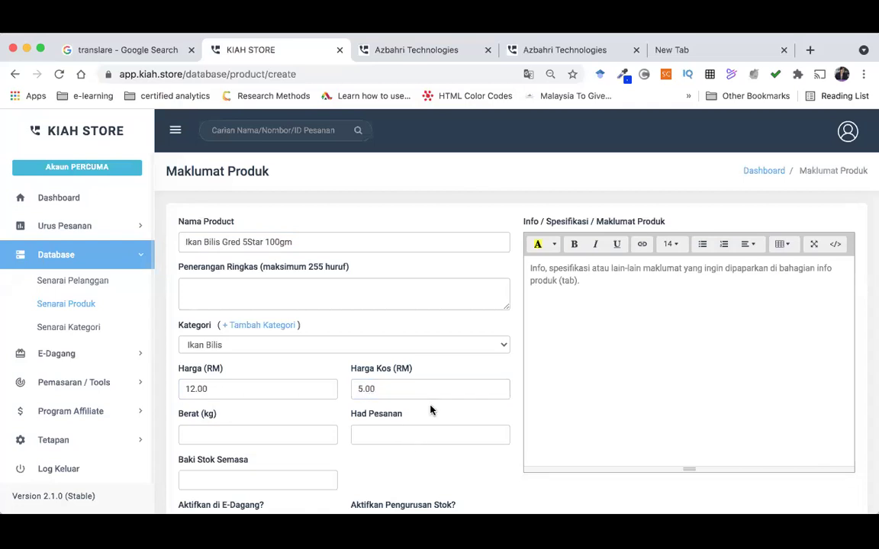
- Set the product's weight to 0.1 kg and leave the order limit empty
left_click(246, 452)
left_click(244, 436)
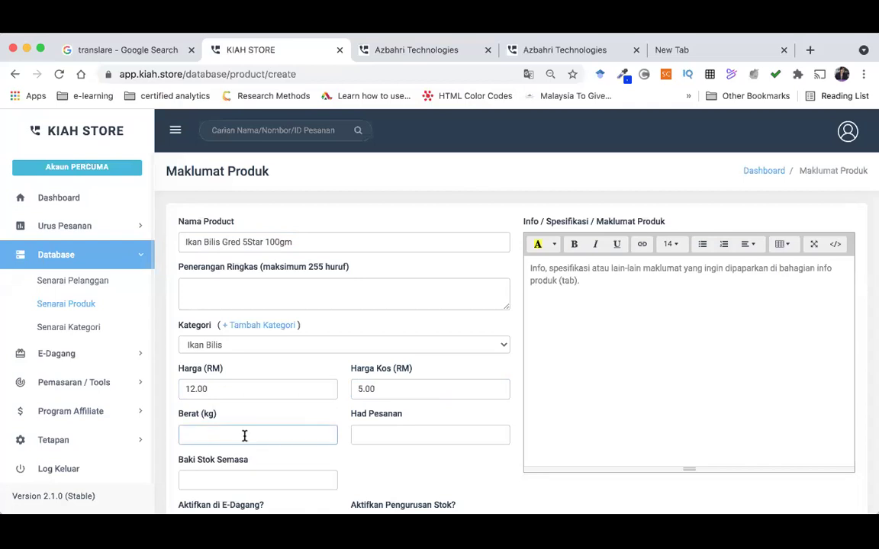
type("0.1")
left_click(391, 433)
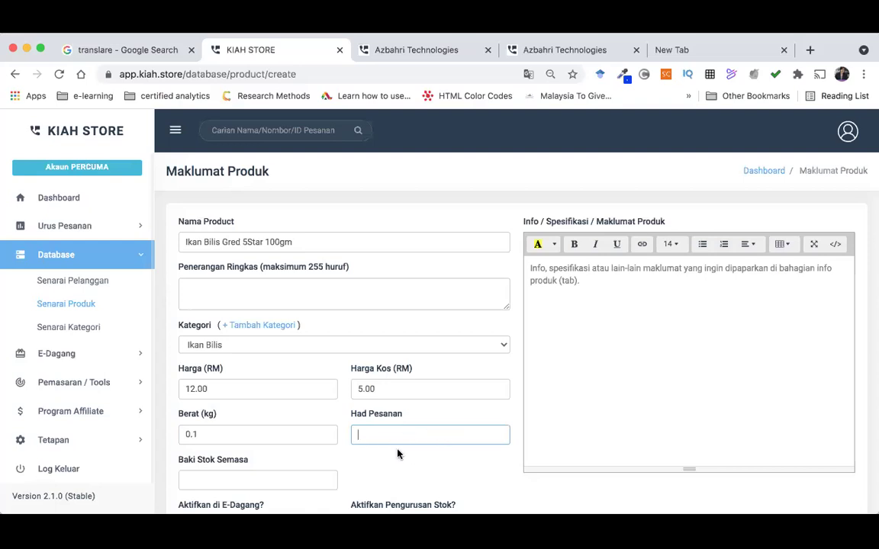
- Set the product's current stock balance to 50 and enable stock management for it
left_click(259, 477)
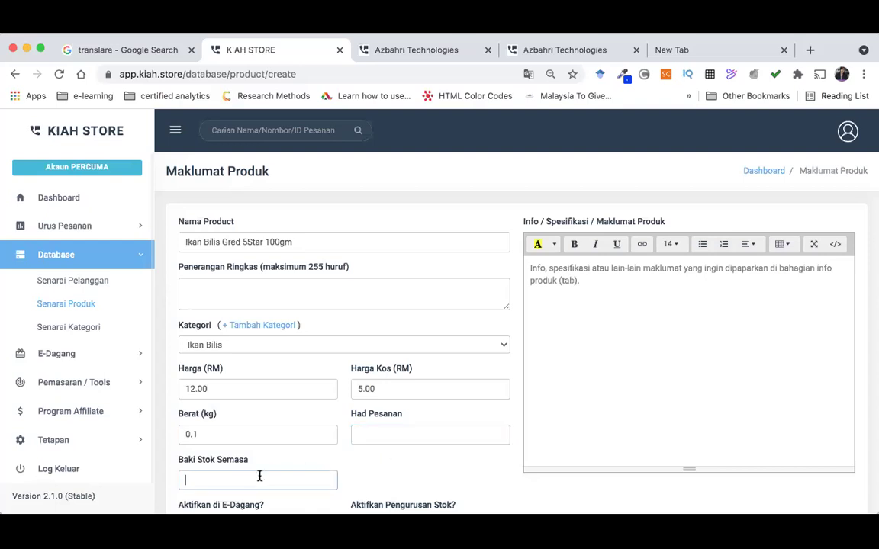
scroll(259, 476, "down", 2)
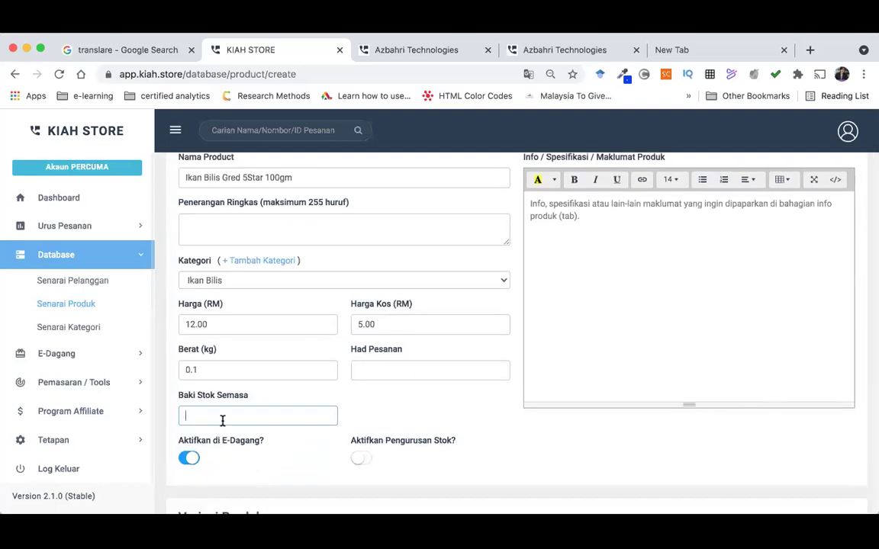
type("50")
left_click(364, 459)
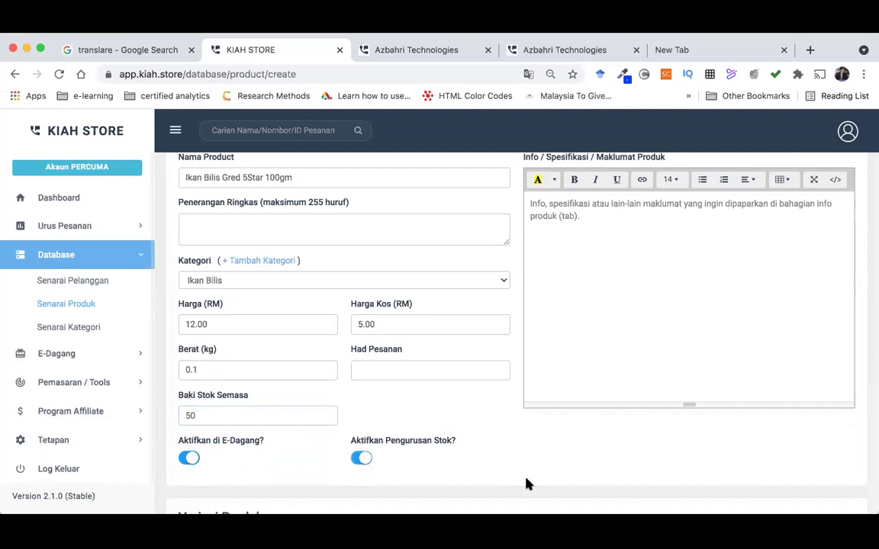
- Review the new product's filled-in details and the product info and specification area
scroll(526, 485, "up", 1)
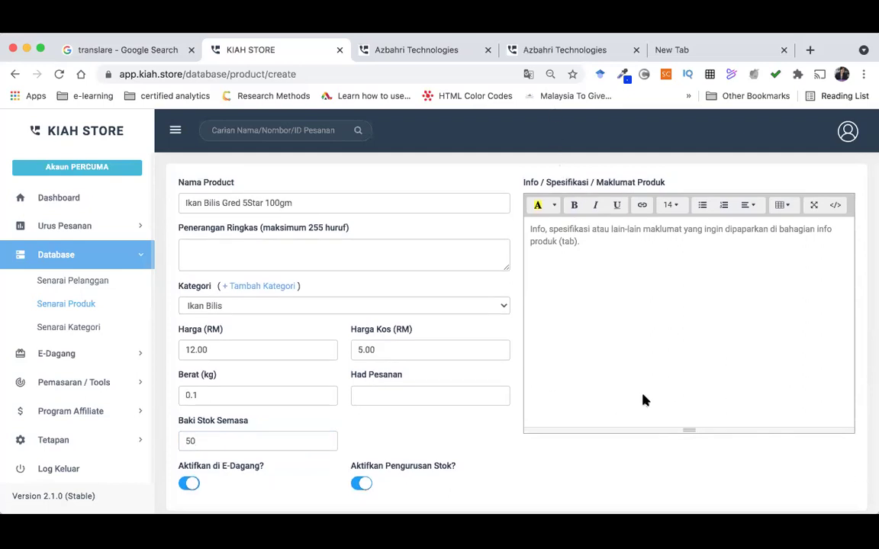
scroll(620, 338, "down", 2)
scroll(553, 427, "up", 1)
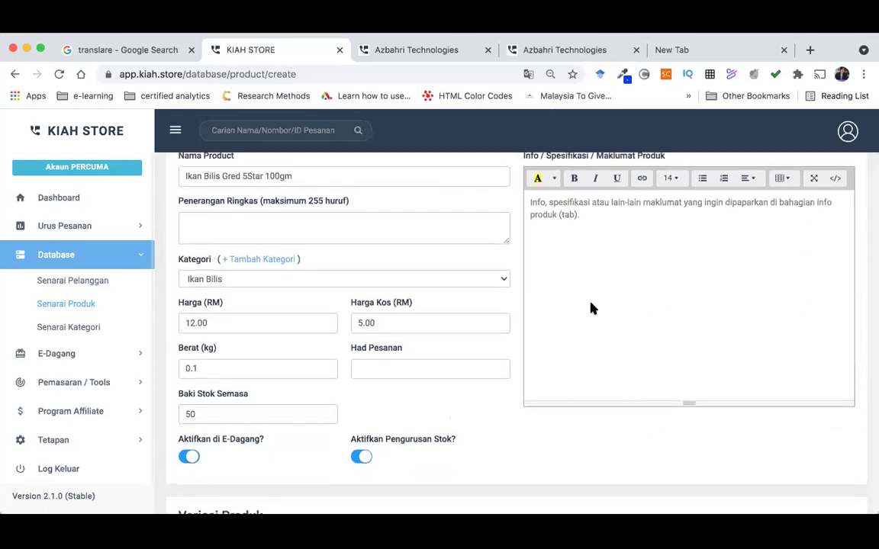
scroll(580, 298, "up", 3)
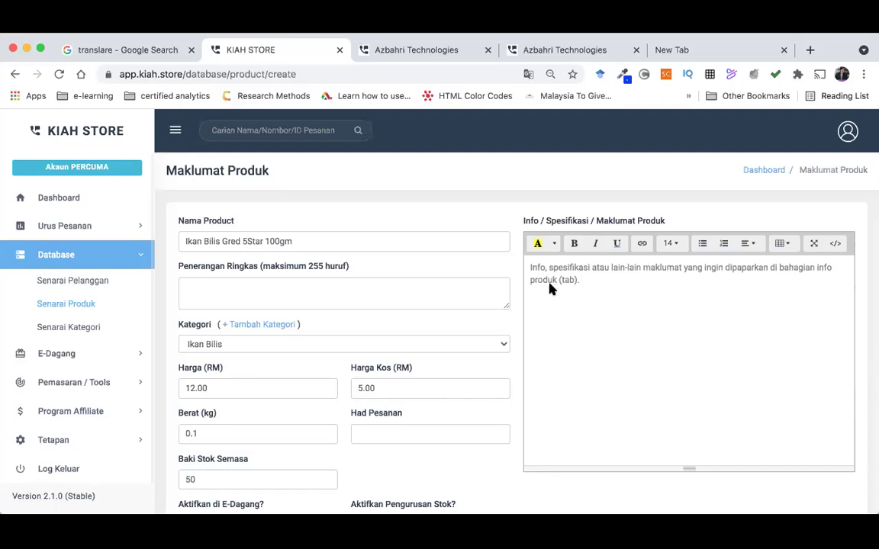
scroll(579, 380, "down", 5)
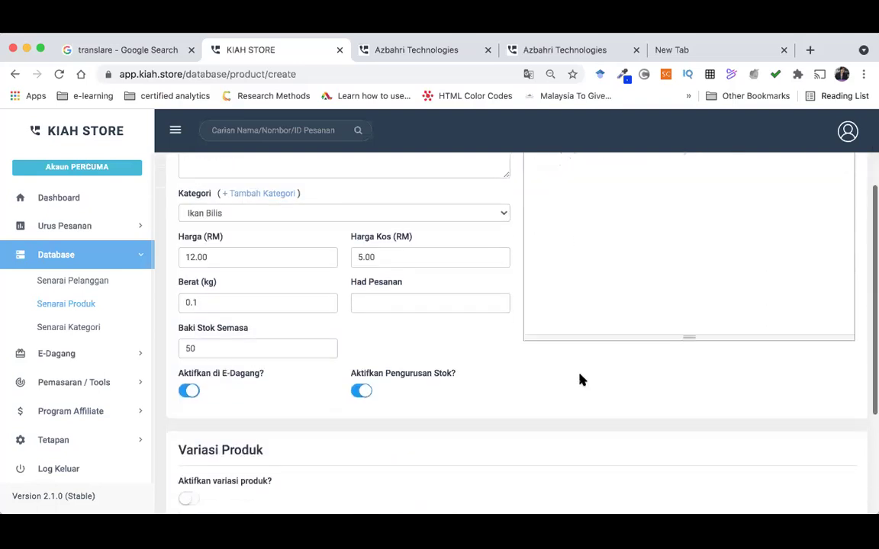
scroll(580, 379, "up", 5)
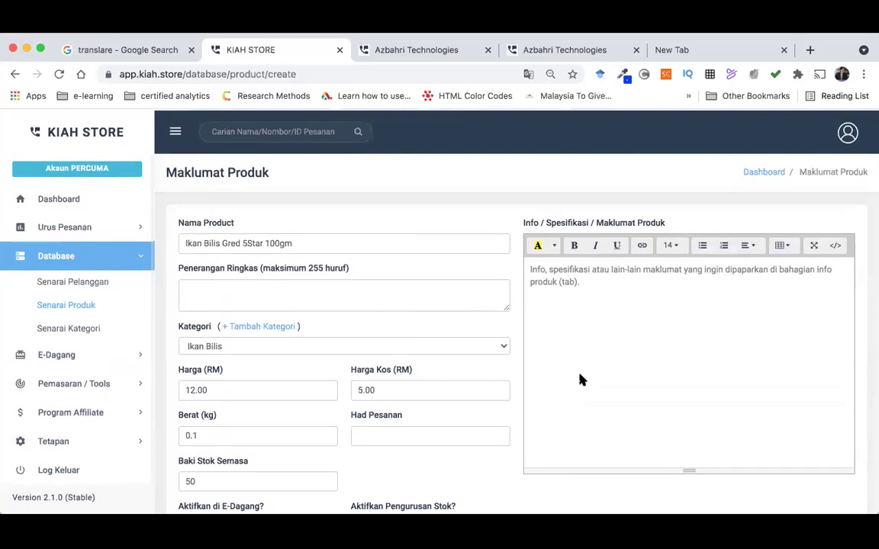
scroll(474, 379, "down", 1)
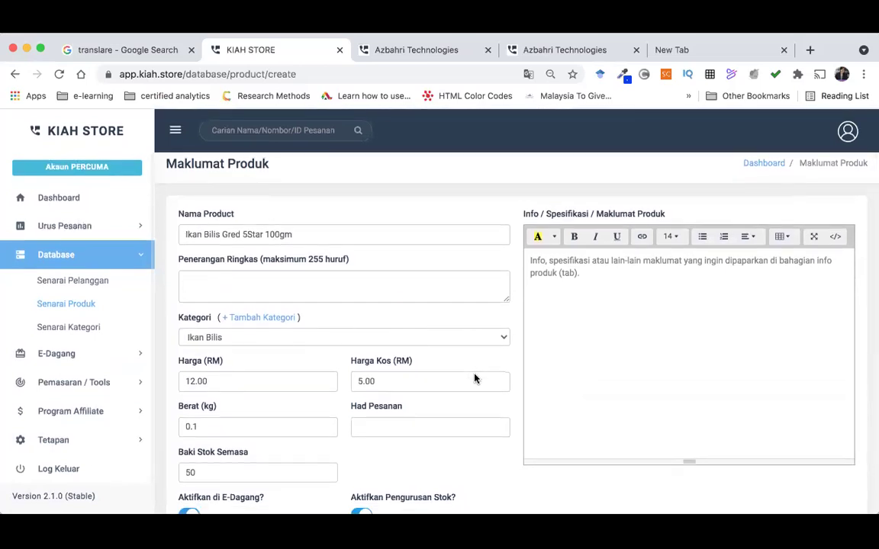
- Enable product variations and examine the variation table's name, weight, stock, order limit, cost and price fields
scroll(369, 322, "down", 3)
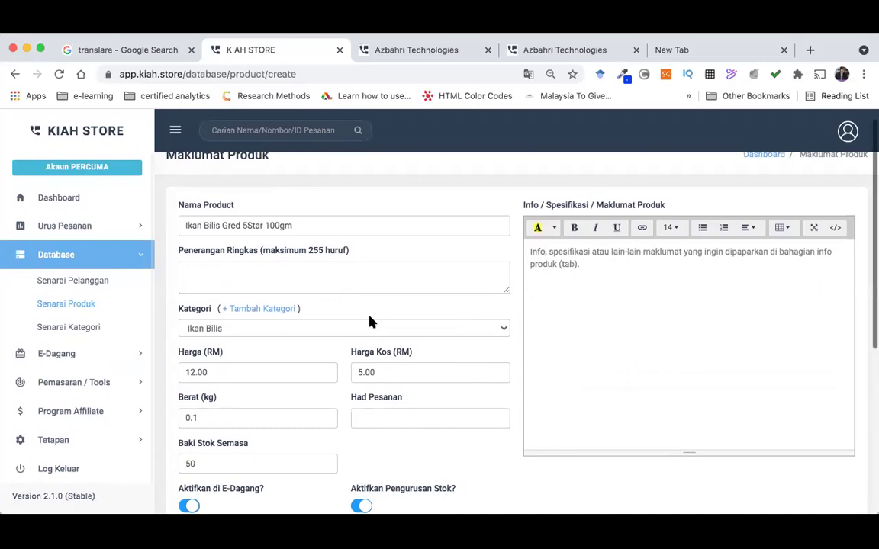
scroll(369, 322, "down", 5)
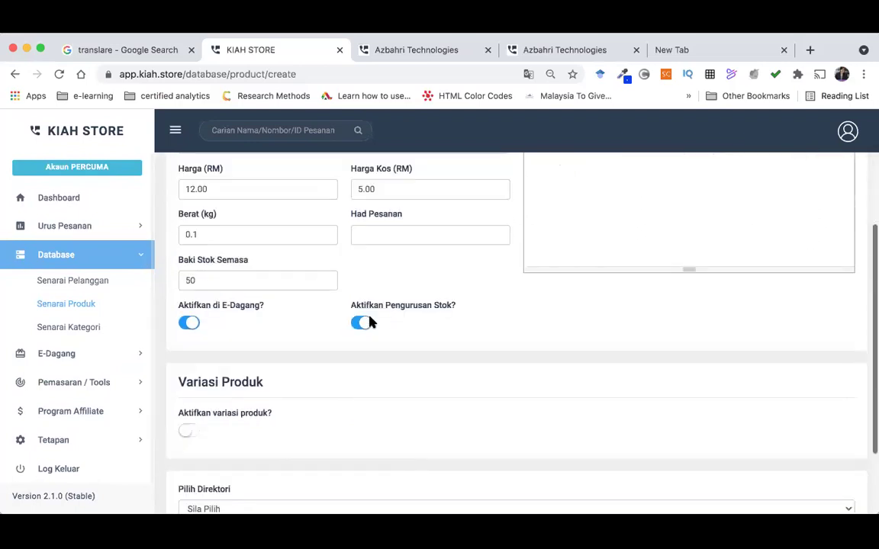
left_click(189, 333)
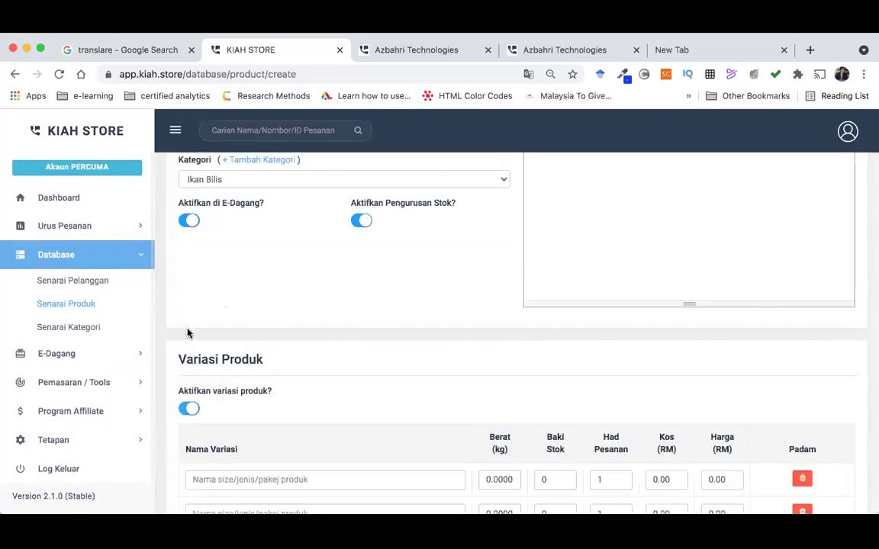
scroll(299, 420, "down", 1)
scroll(298, 420, "down", 3)
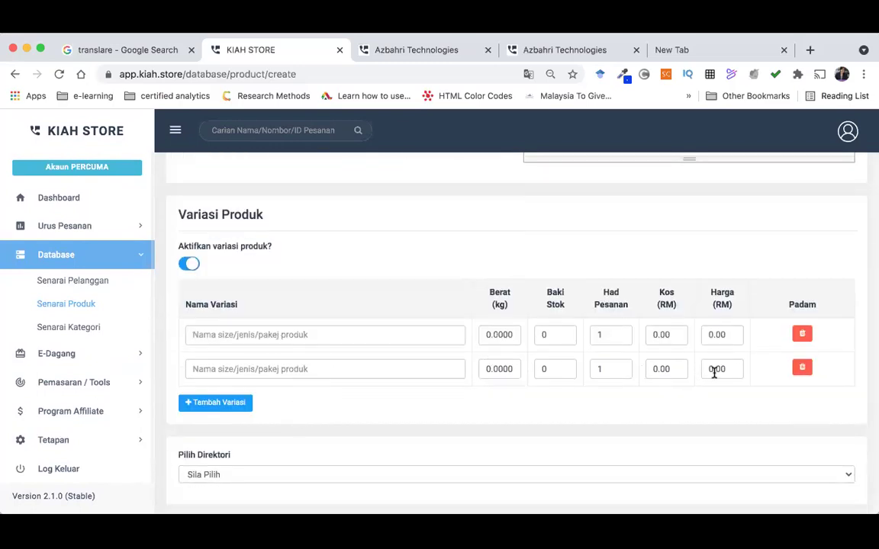
scroll(684, 410, "down", 1)
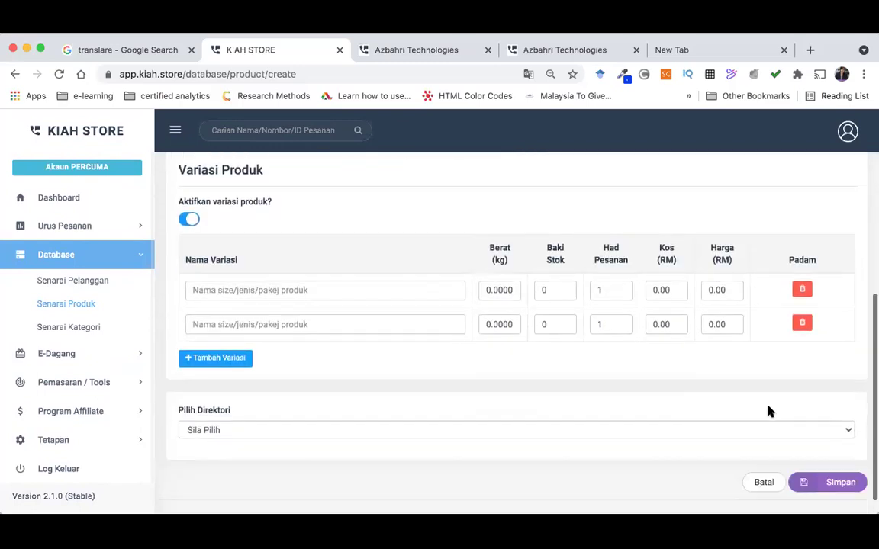
- Examine the available product directories and category choices, and review the new product's form with variations enabled
left_click(849, 430)
scroll(489, 457, "down", 5)
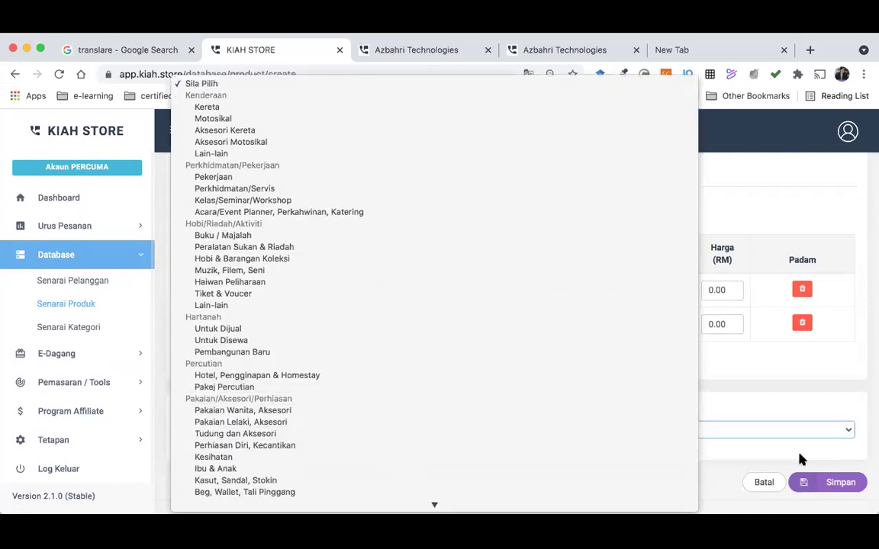
left_click(850, 432)
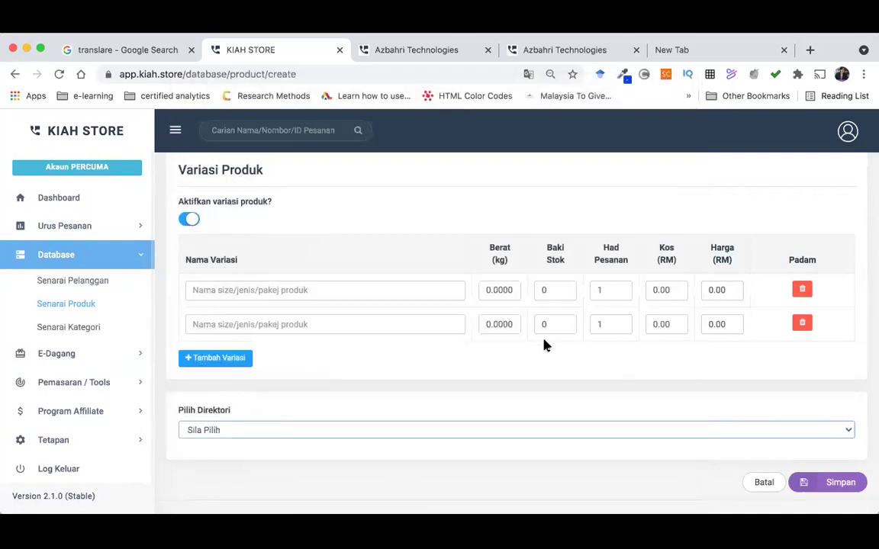
scroll(542, 342, "up", 8)
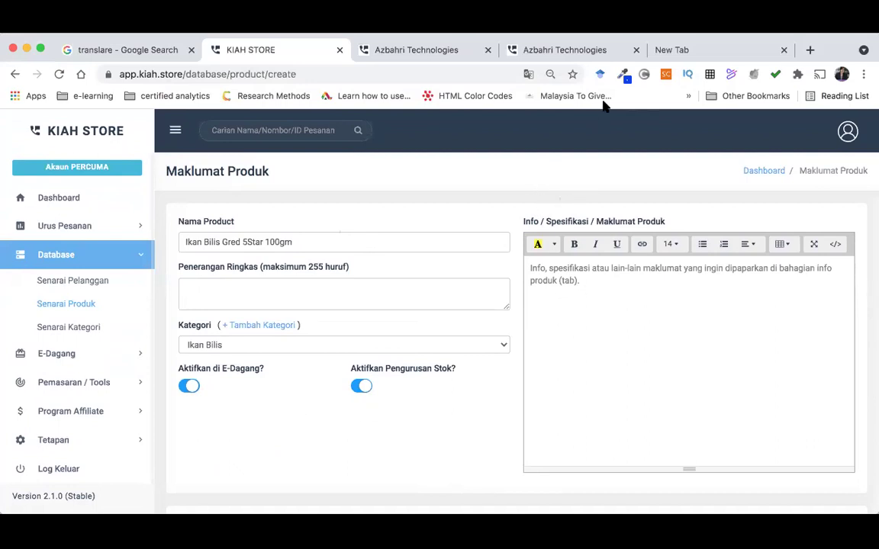
scroll(333, 316, "up", 1)
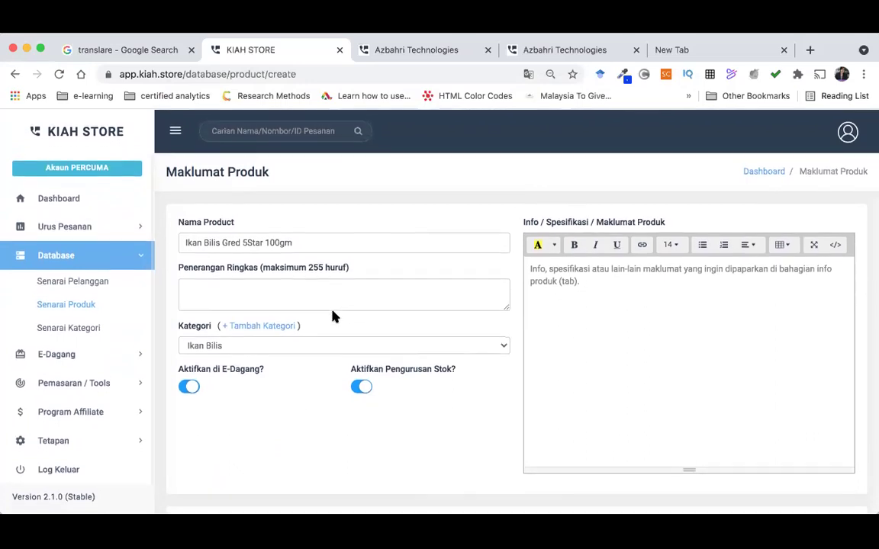
scroll(333, 316, "down", 3)
left_click(491, 261)
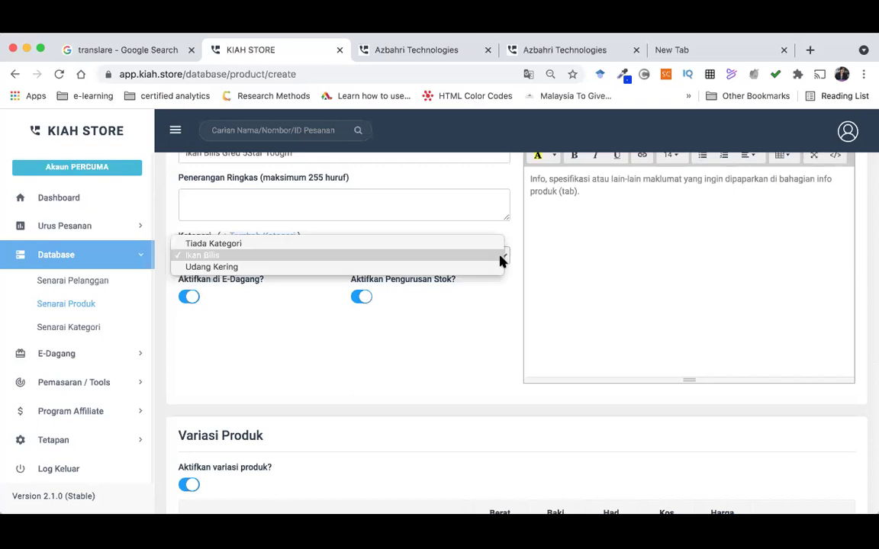
left_click(501, 257)
scroll(459, 372, "down", 5)
scroll(458, 372, "down", 1)
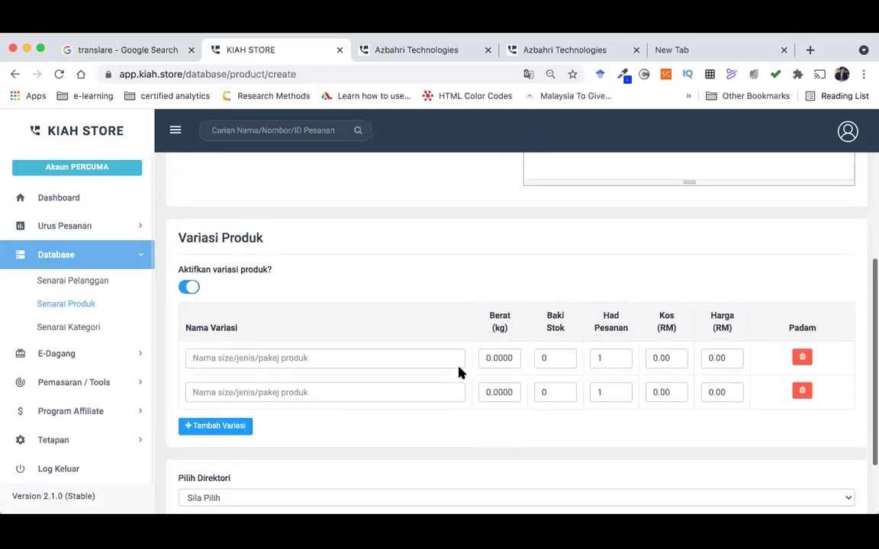
- Turn off product variations, check the product's filled-in details, and try to save it without a directory
left_click(191, 291)
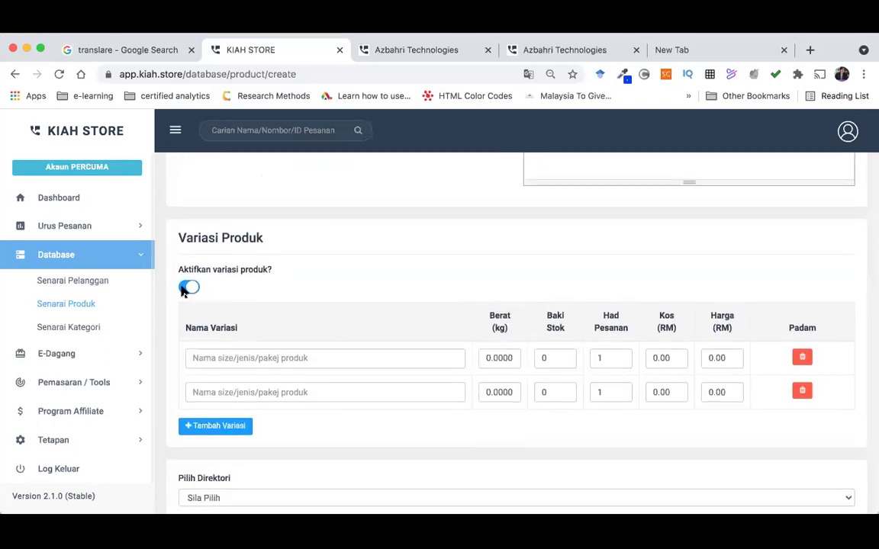
scroll(427, 321, "up", 10)
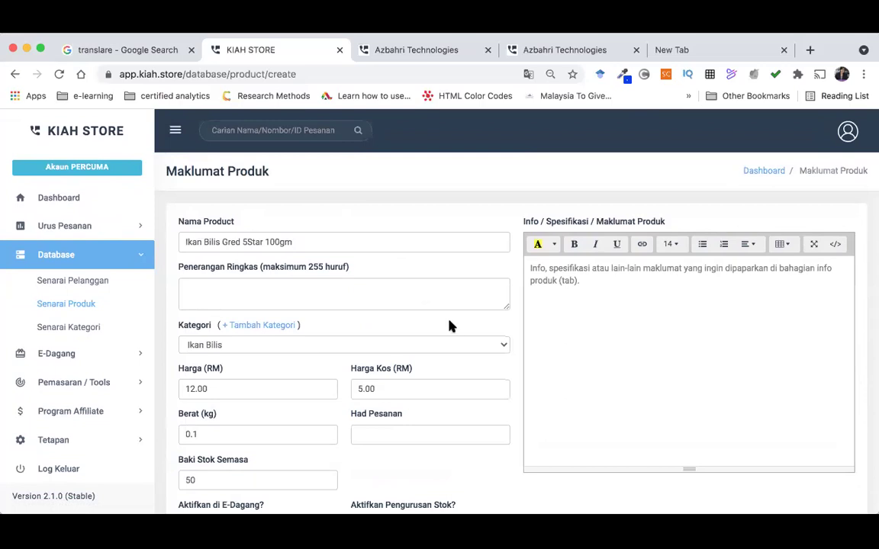
scroll(304, 303, "down", 2)
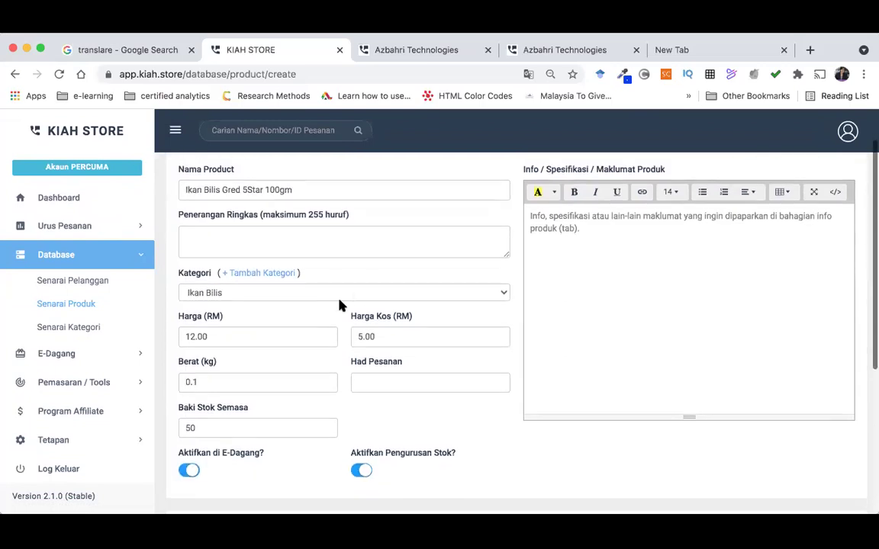
scroll(341, 305, "down", 5)
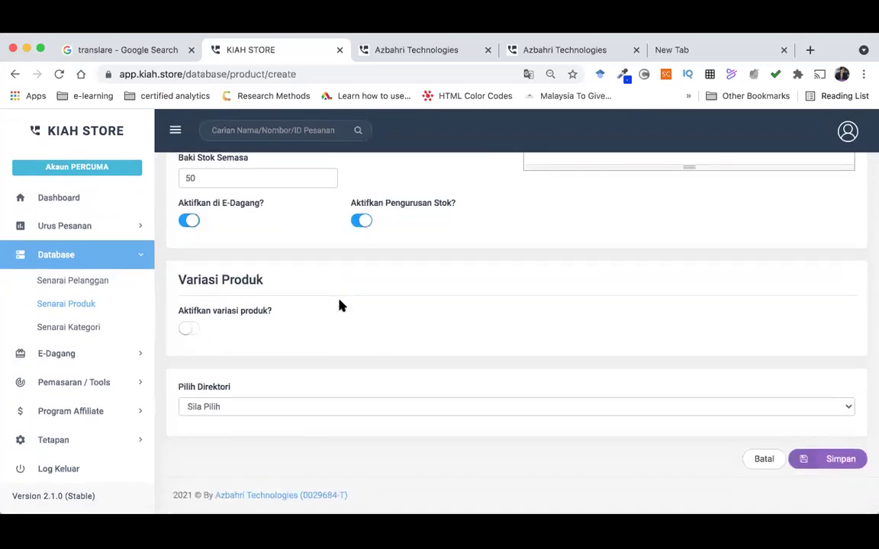
scroll(453, 271, "up", 7)
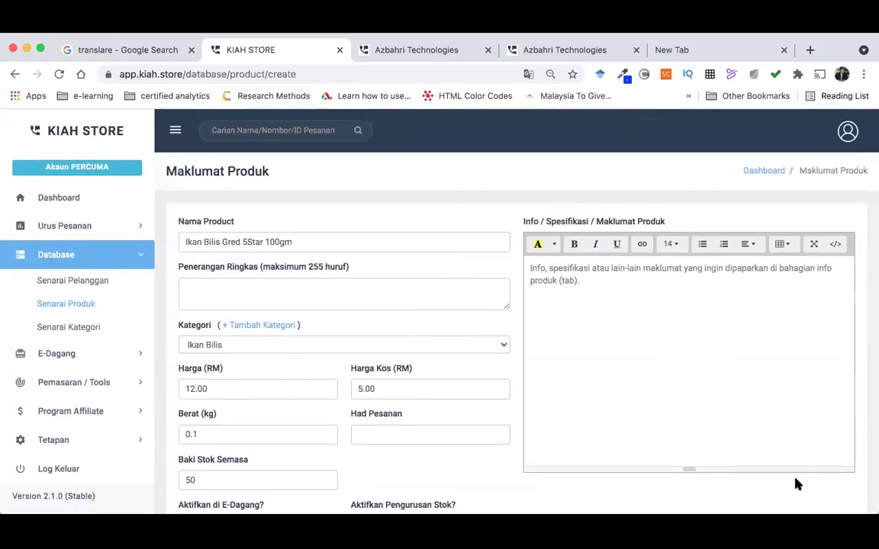
scroll(795, 485, "down", 7)
left_click(817, 486)
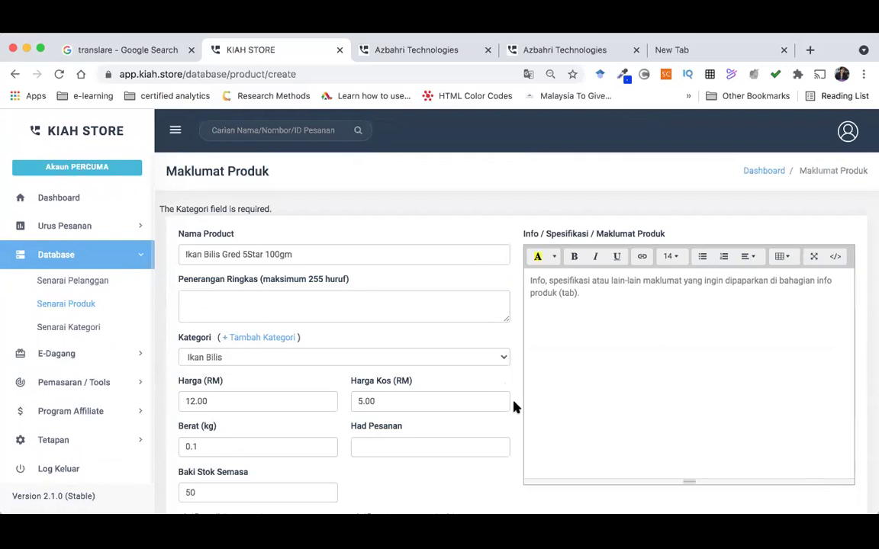
- Assign the product to the Makanan/Minuman directory and save it
scroll(473, 318, "down", 5)
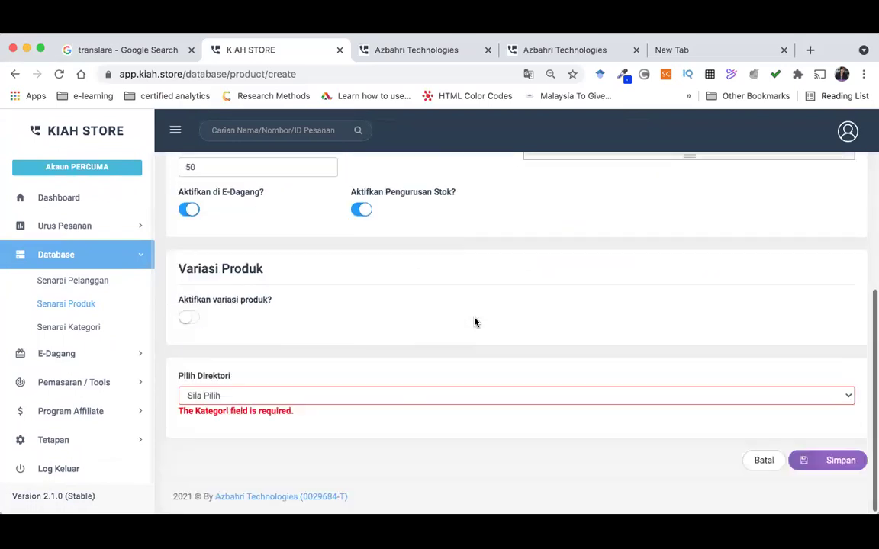
left_click(814, 395)
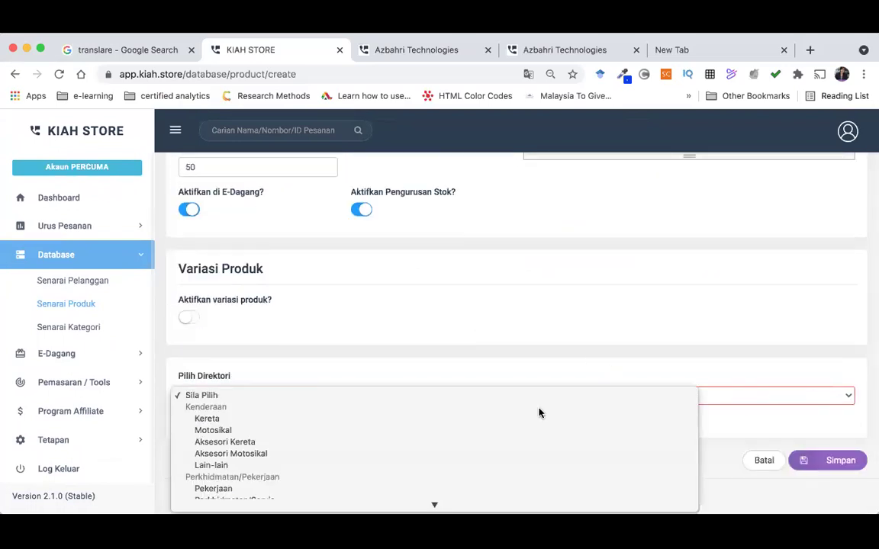
scroll(402, 473, "down", 3)
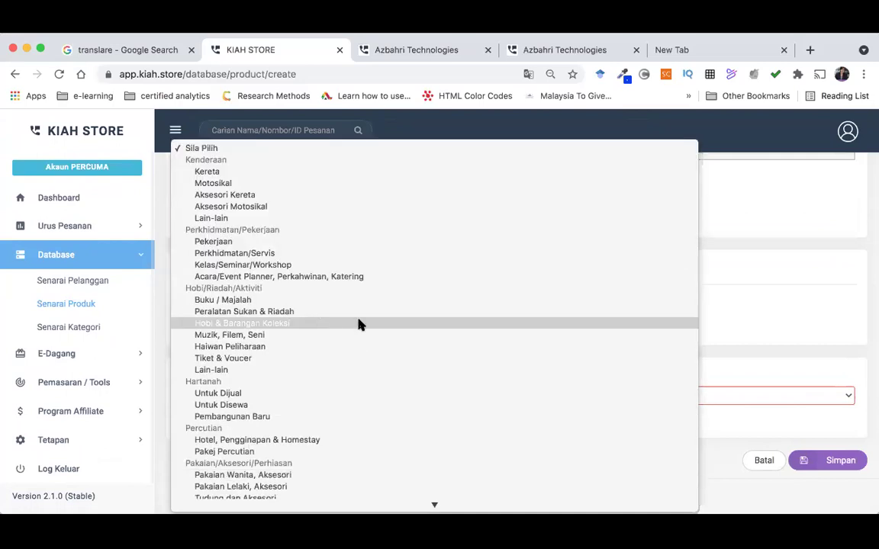
scroll(367, 279, "down", 5)
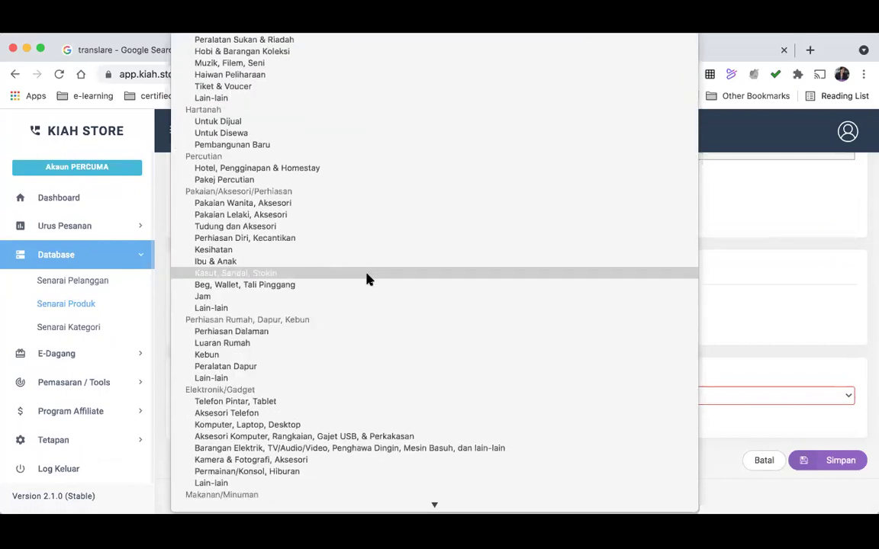
scroll(351, 305, "down", 3)
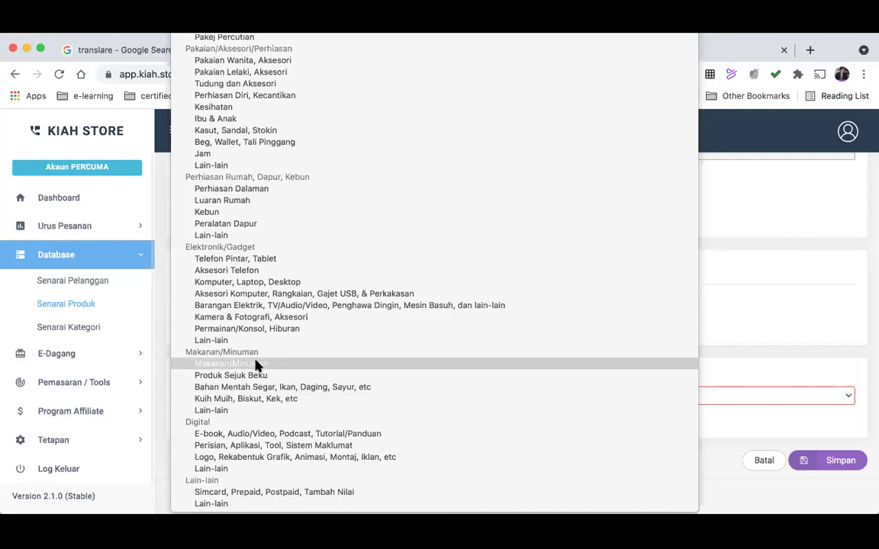
left_click(256, 366)
left_click(829, 464)
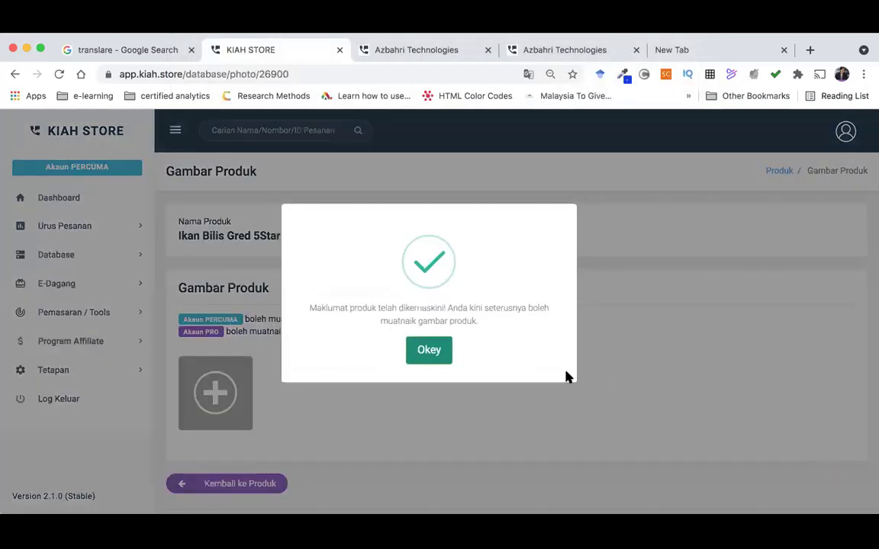
left_click(436, 354)
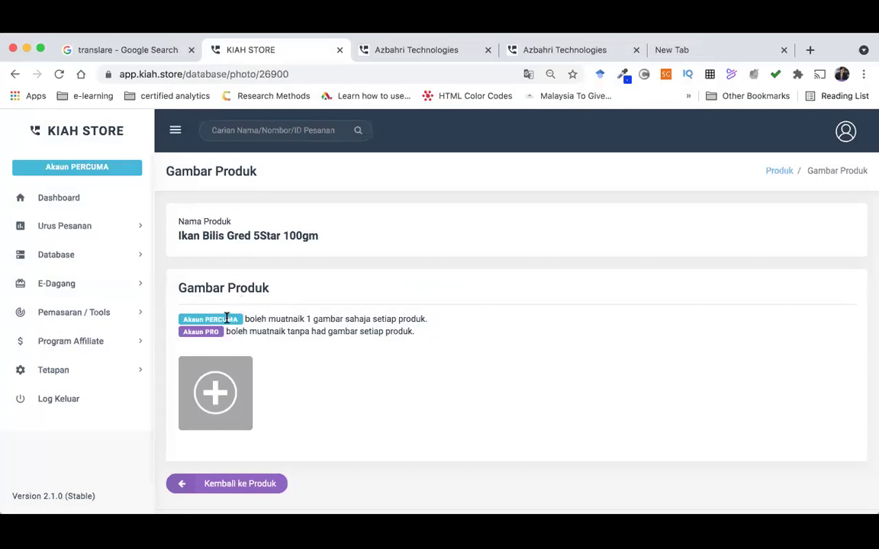
- Upload ikanbilis-1.jpeg from the Desktop folder as the image for Ikan Bilis Gred 5Star 100gm
left_click(220, 398)
left_click(188, 400)
left_click(212, 404)
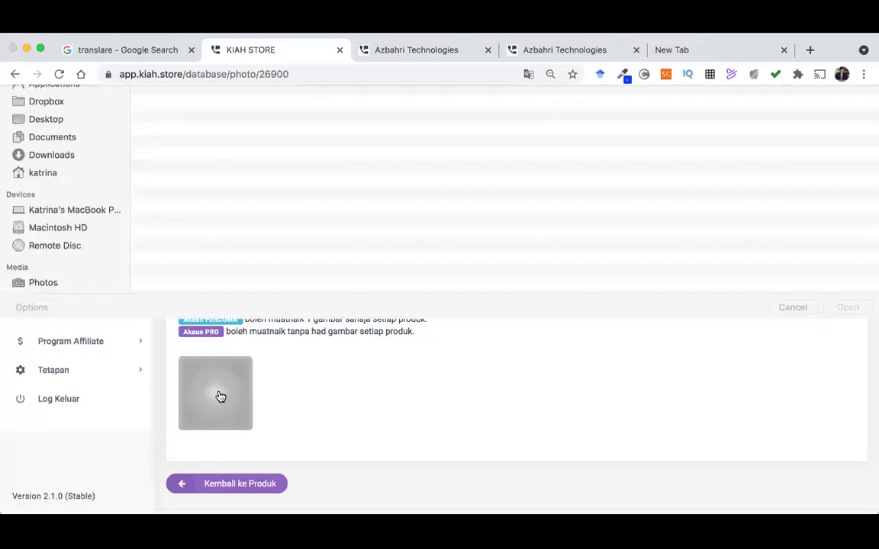
left_click(55, 190)
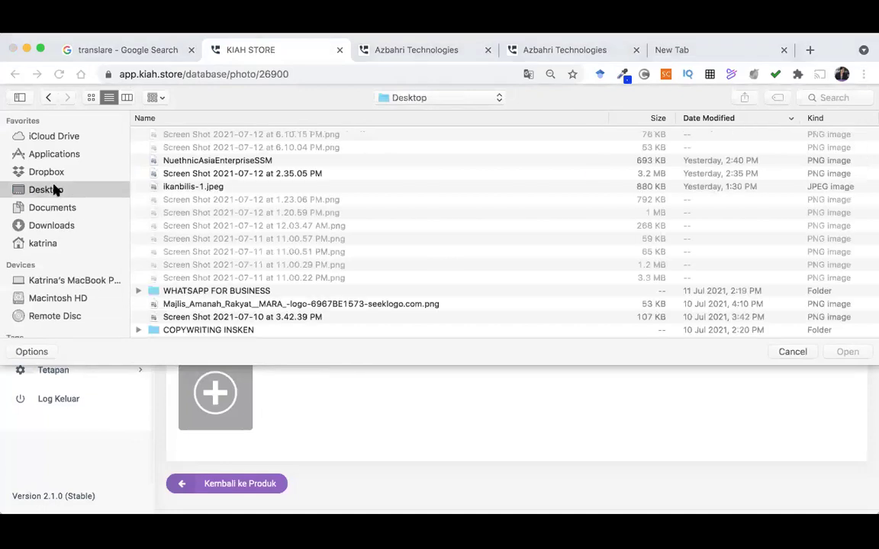
left_click(187, 161)
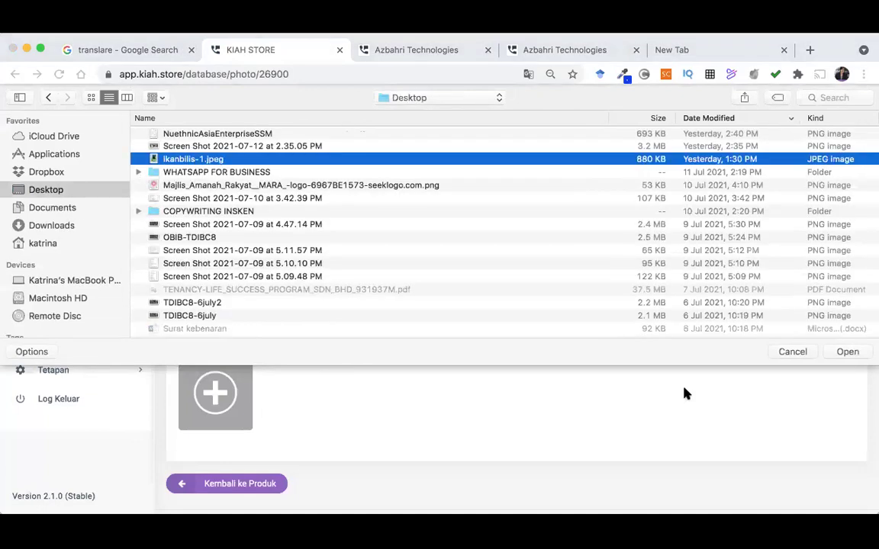
left_click(840, 355)
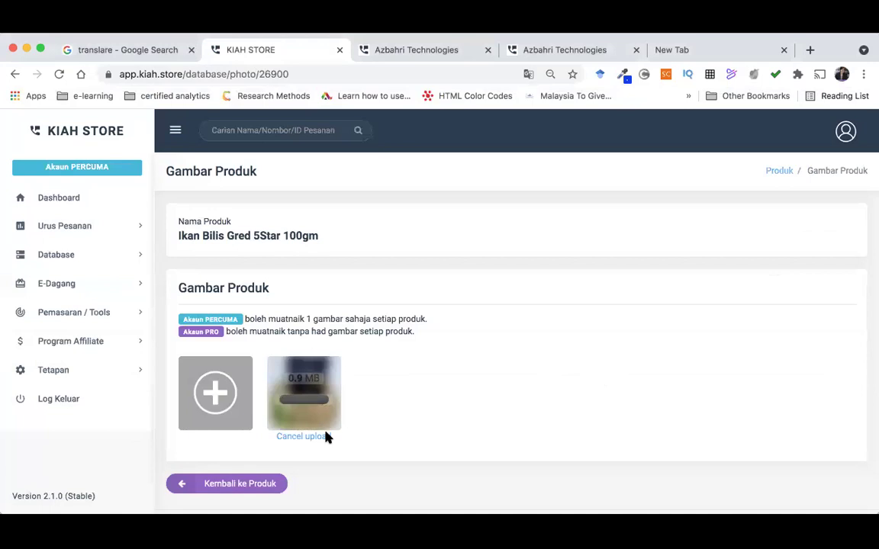
scroll(451, 433, "down", 1)
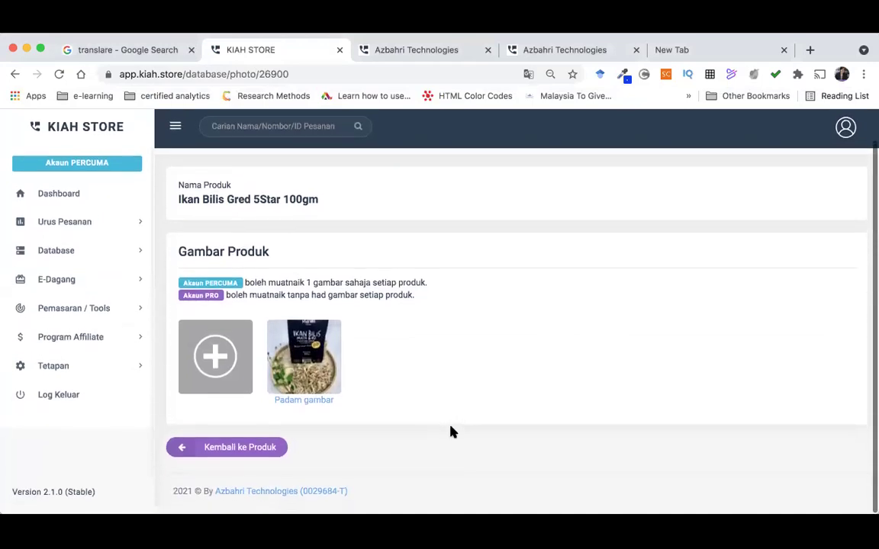
scroll(449, 430, "up", 1)
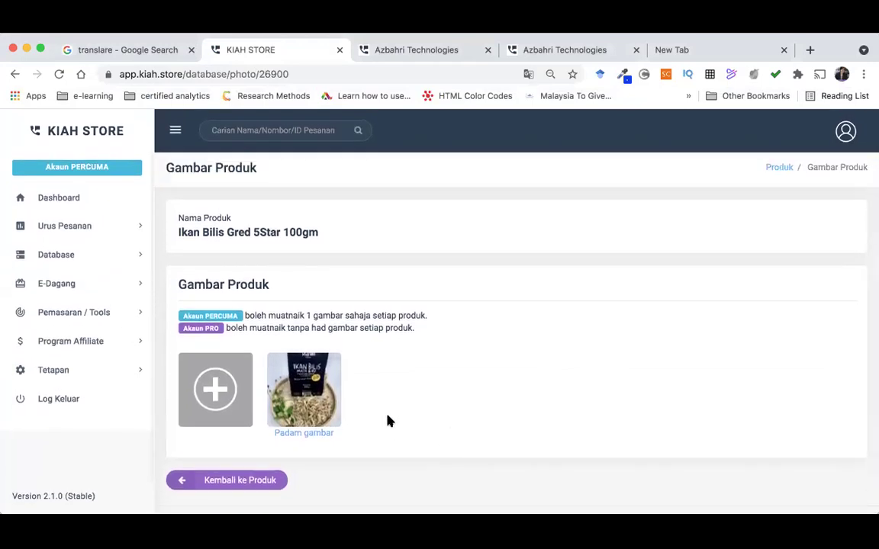
- Return to the product list and start adding another product
left_click(77, 258)
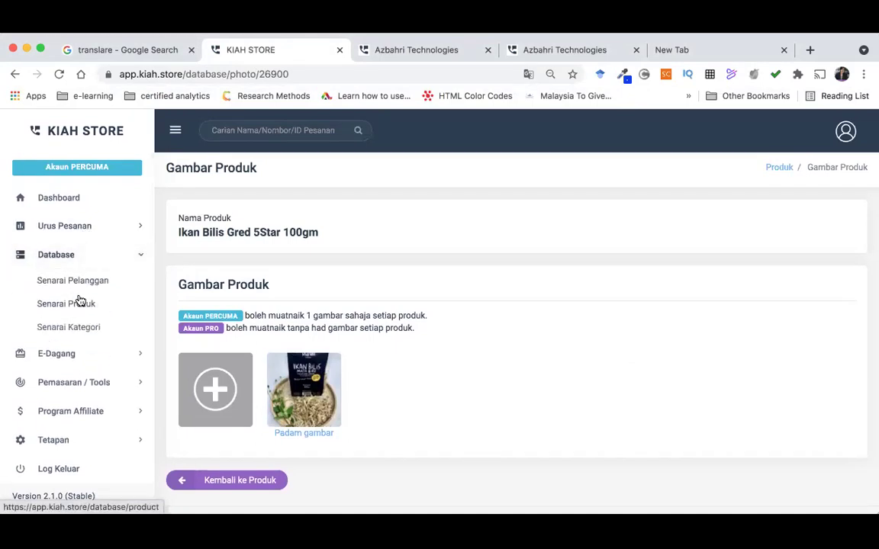
left_click(76, 303)
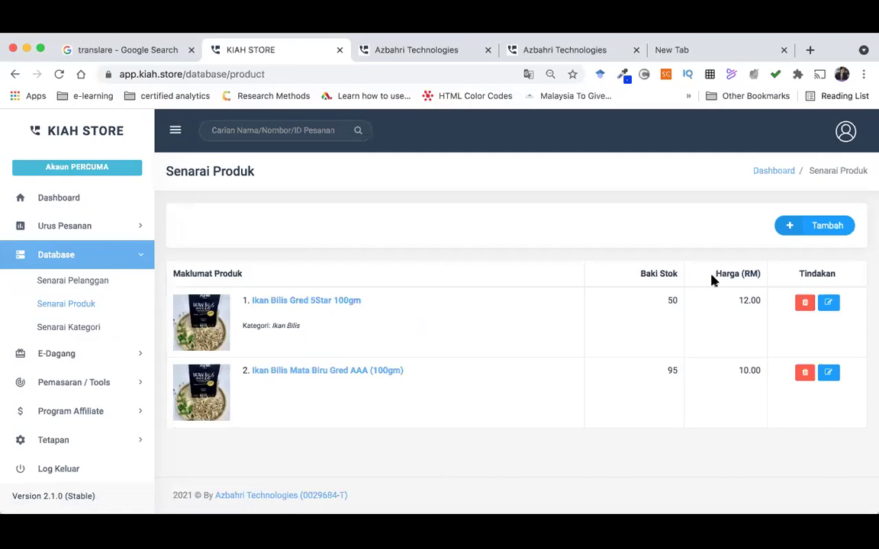
left_click(791, 227)
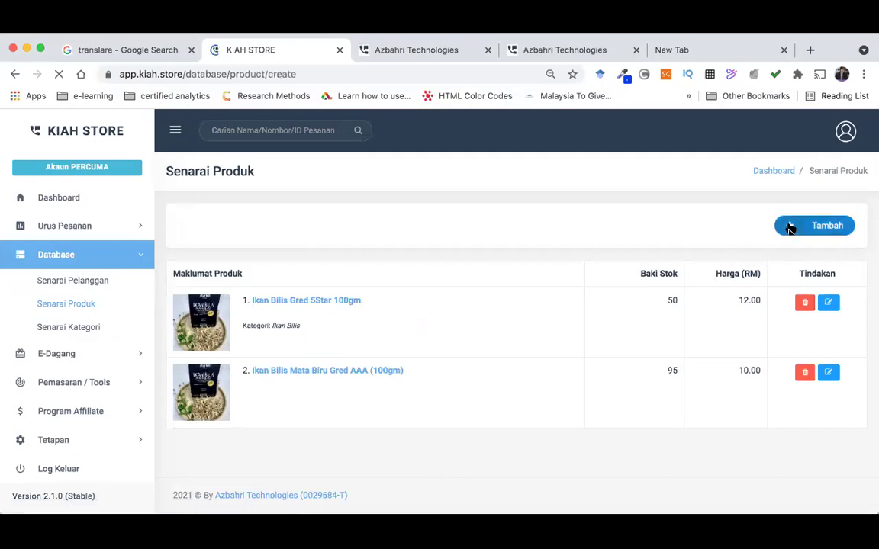
- Examine the blank product form's name, description, category, price, cost, weight, order limit and current stock fields
left_click(333, 243)
left_click(324, 292)
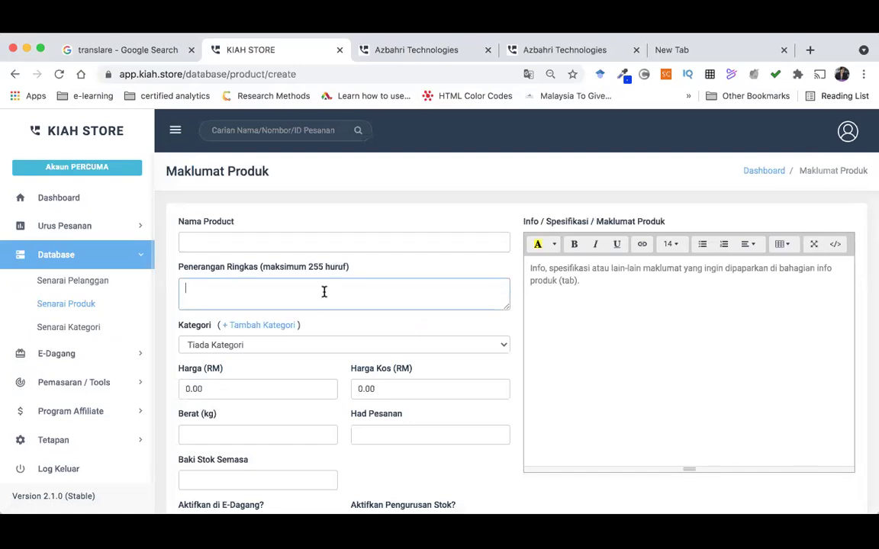
scroll(323, 291, "down", 3)
left_click(341, 243)
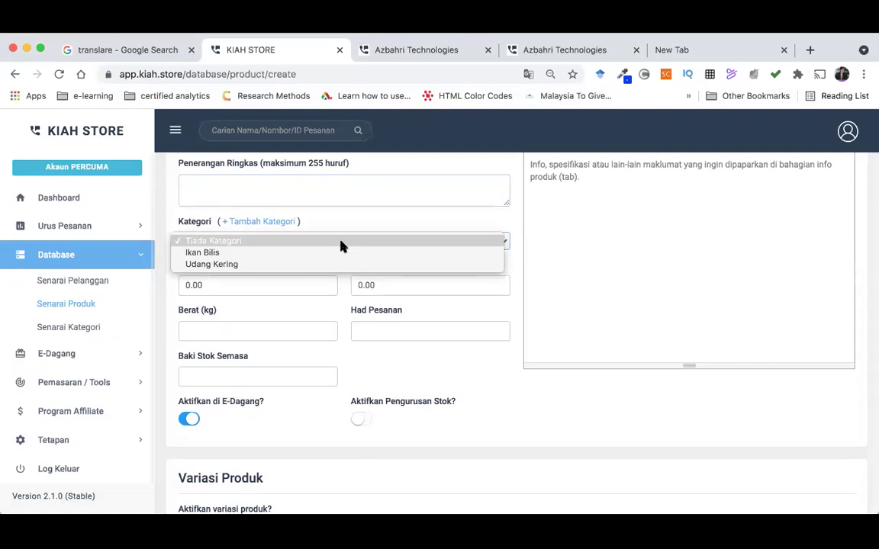
left_click(261, 284)
left_click(261, 284)
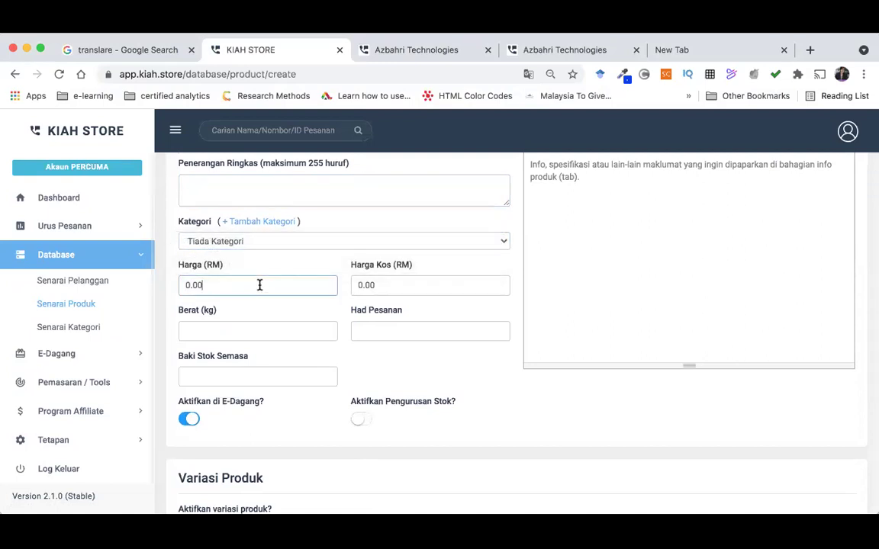
left_click(374, 284)
left_click(249, 331)
left_click(377, 330)
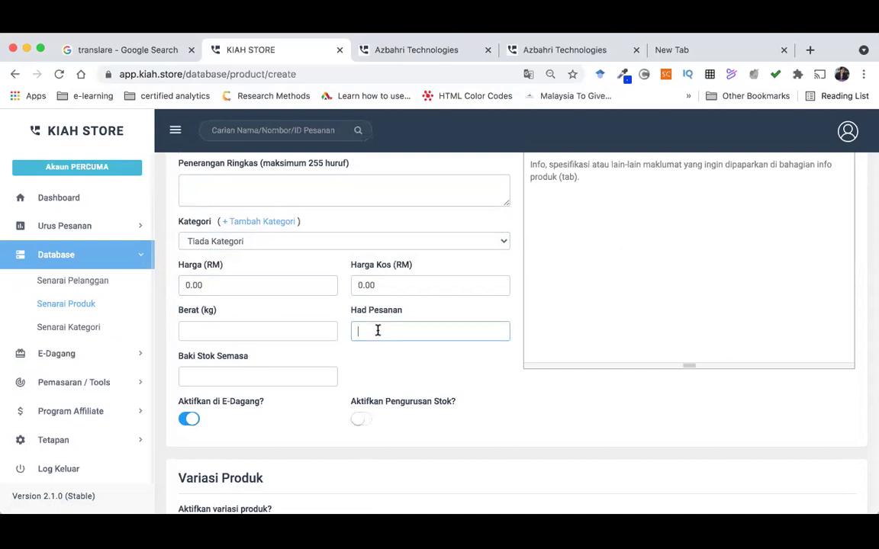
left_click(348, 335)
left_click(356, 329)
left_click(198, 381)
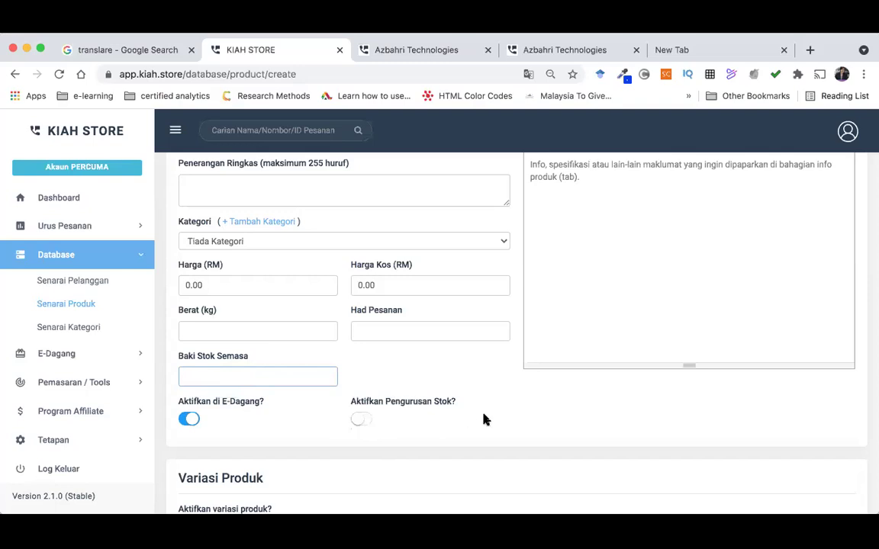
- Enable product variations to examine the name, weight, stock, order limit, cost and price fields, and disable them again
scroll(484, 418, "down", 3)
left_click(188, 390)
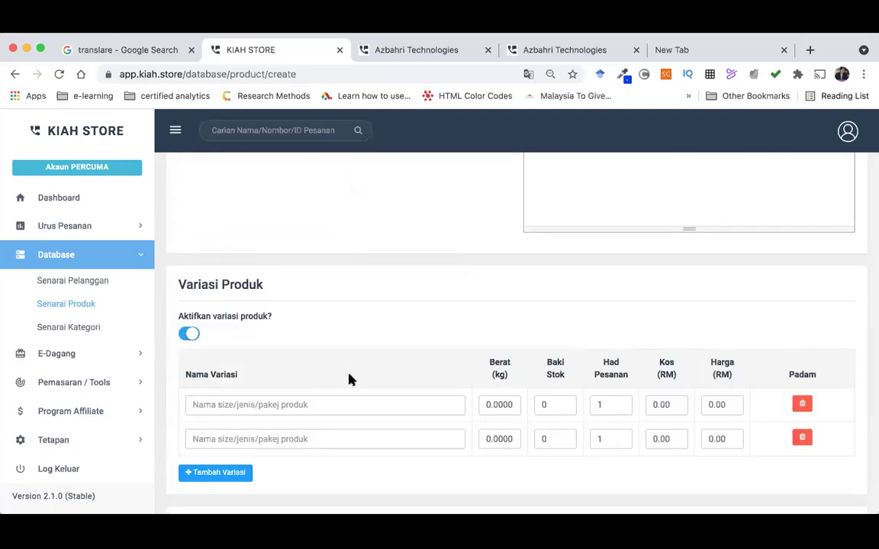
left_click(313, 405)
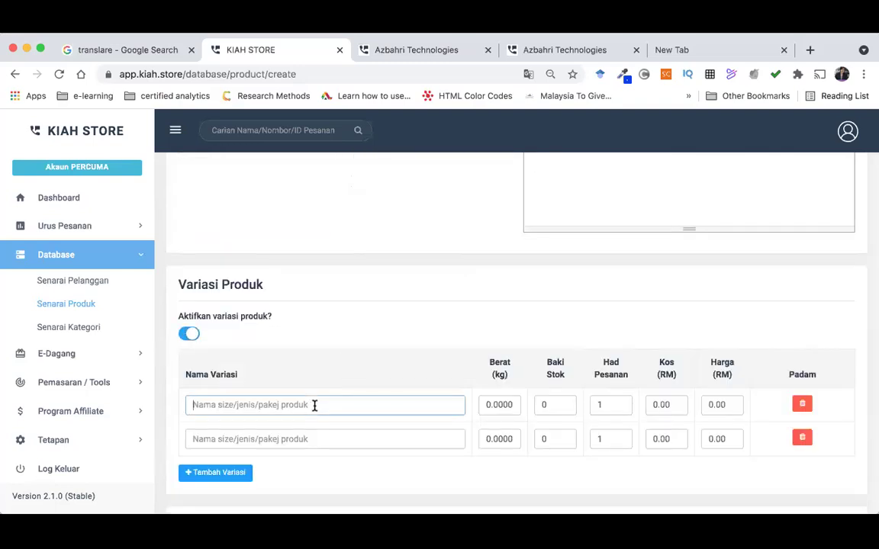
scroll(373, 441, "up", 1)
left_click(186, 370)
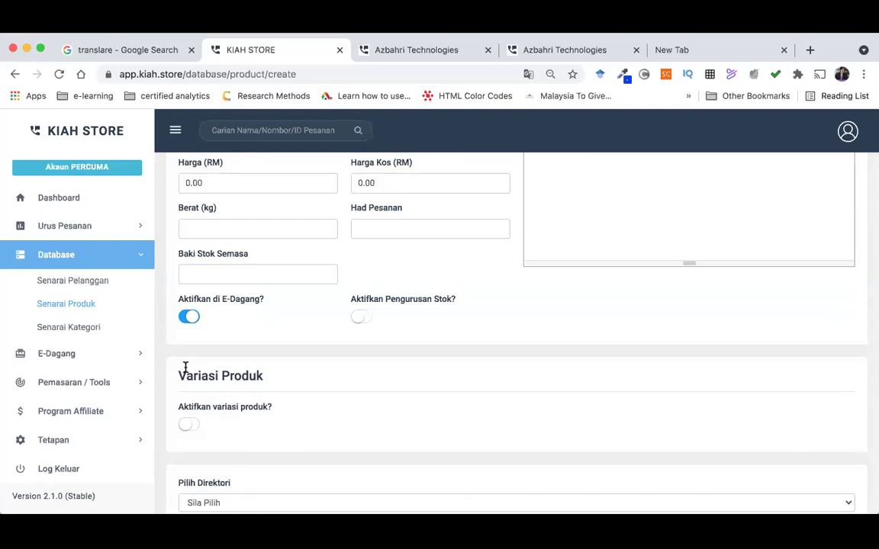
- Examine the Harga and Harga Kos fields and the rest of the blank product form, and return to the product list without saving
scroll(185, 368, "up", 2)
left_click(212, 252)
left_click_drag(213, 253, 177, 255)
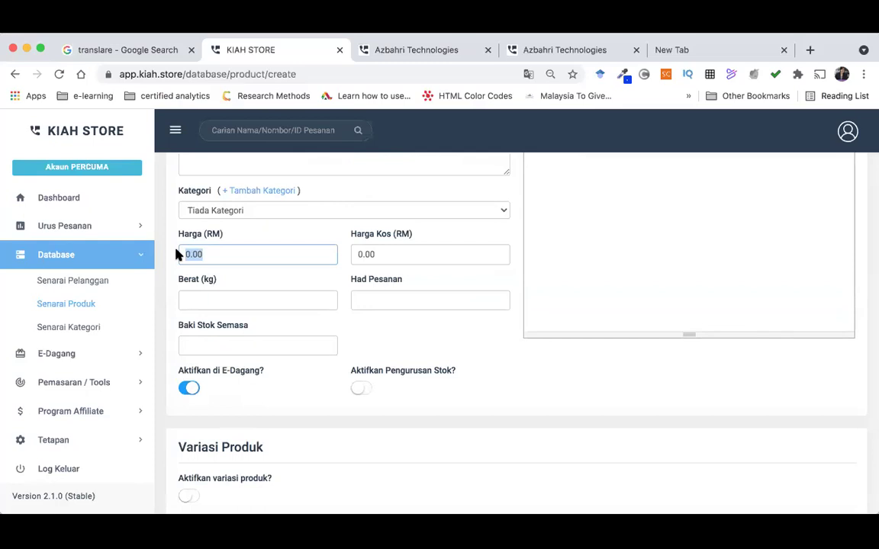
left_click_drag(228, 241, 177, 236)
left_click_drag(426, 243, 341, 239)
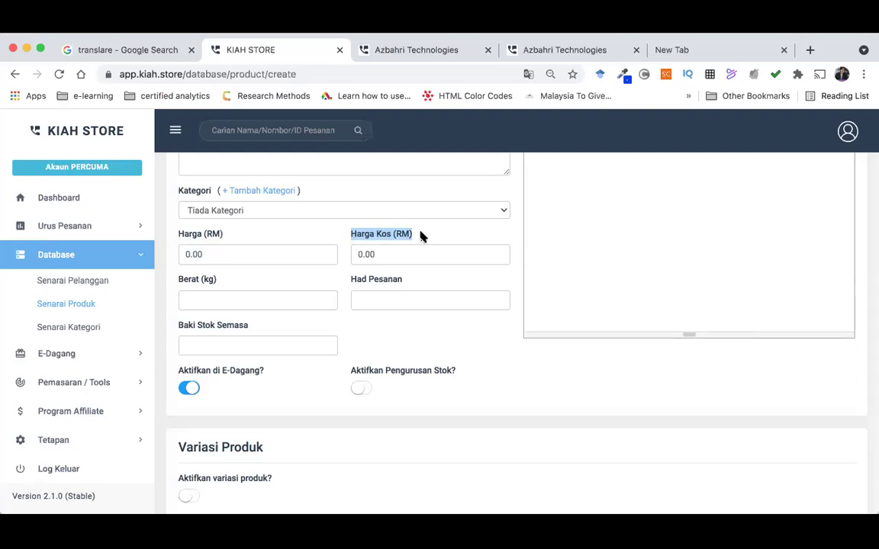
left_click_drag(418, 238, 352, 233)
left_click_drag(422, 238, 353, 237)
scroll(434, 388, "down", 5)
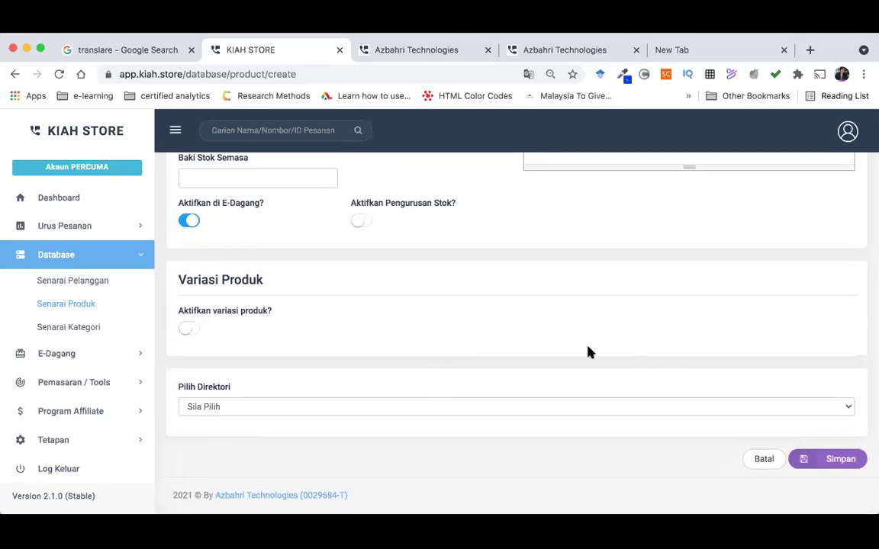
scroll(588, 352, "up", 8)
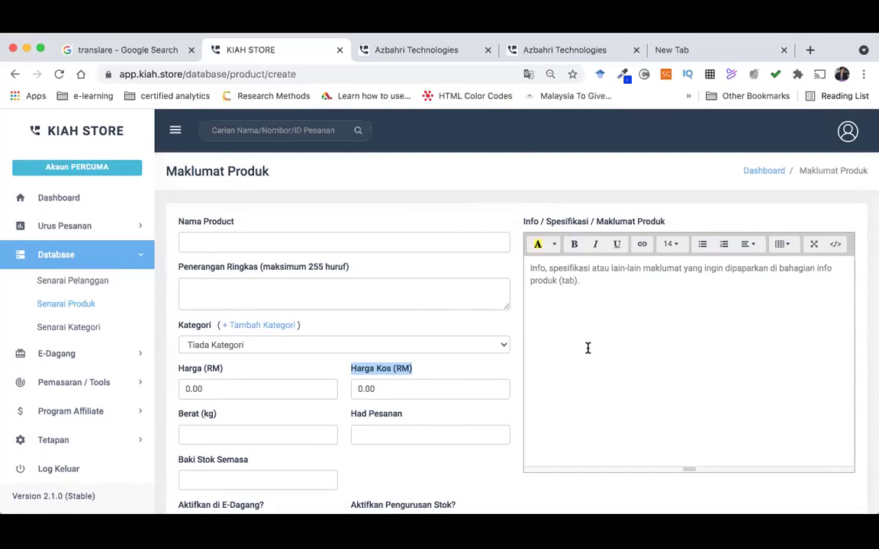
scroll(418, 394, "down", 8)
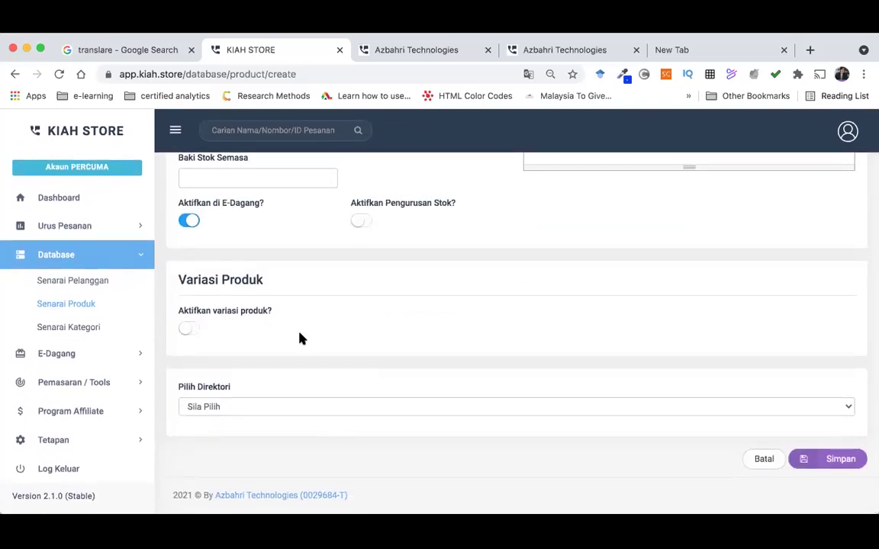
left_click(85, 306)
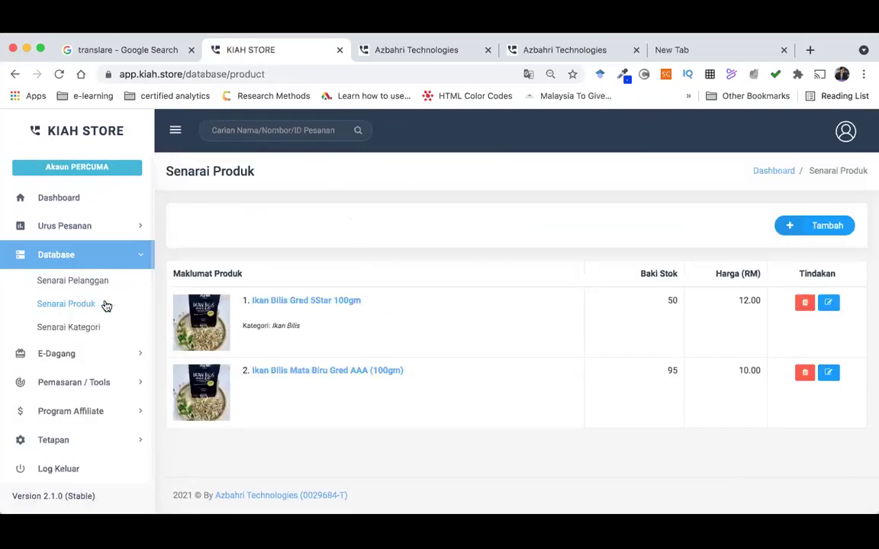